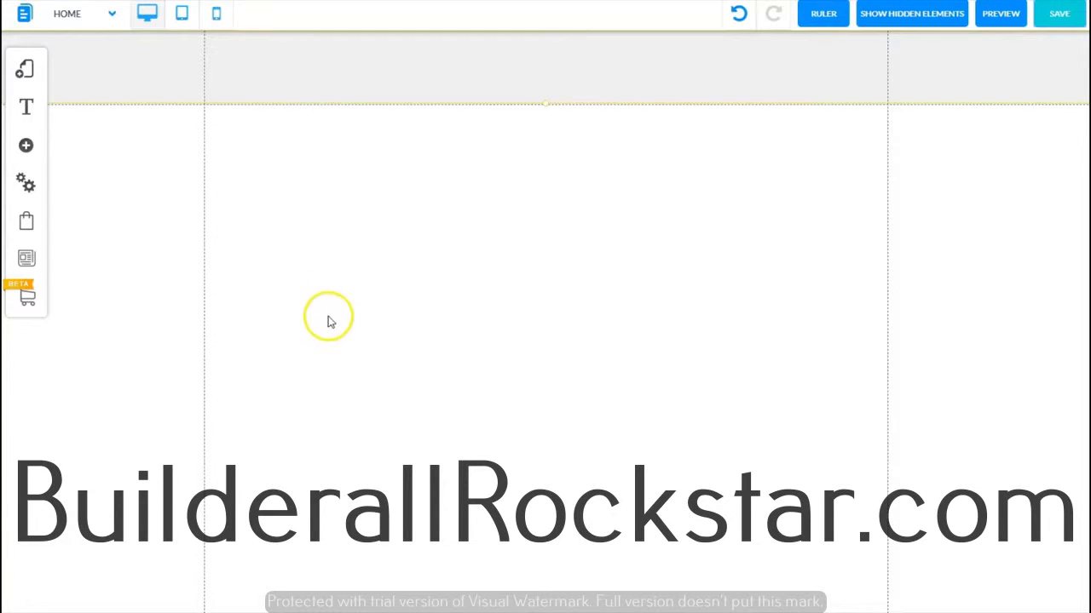
Step: Add a blue personalized Box element to the page and close the element panel
{"action": "left_click", "coordinate": [26, 148]}
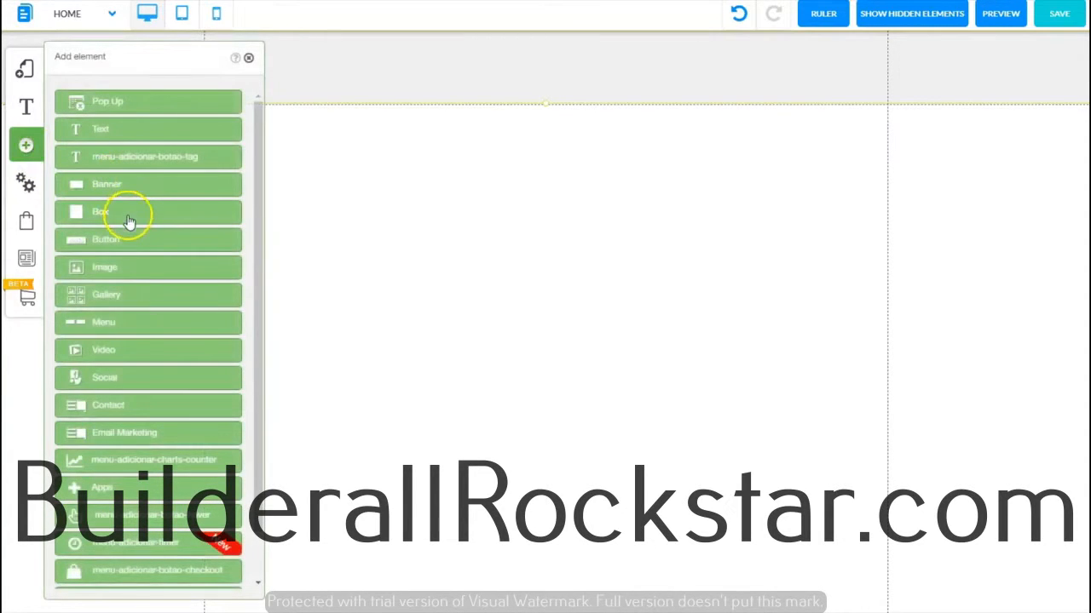
{"action": "left_click", "coordinate": [126, 215]}
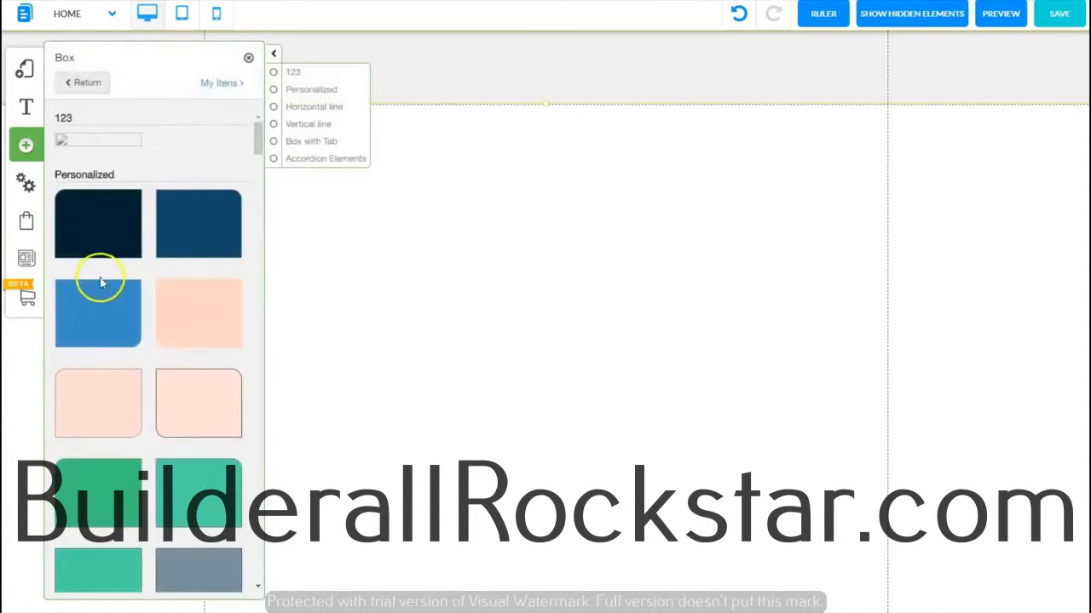
{"action": "left_click", "coordinate": [99, 311]}
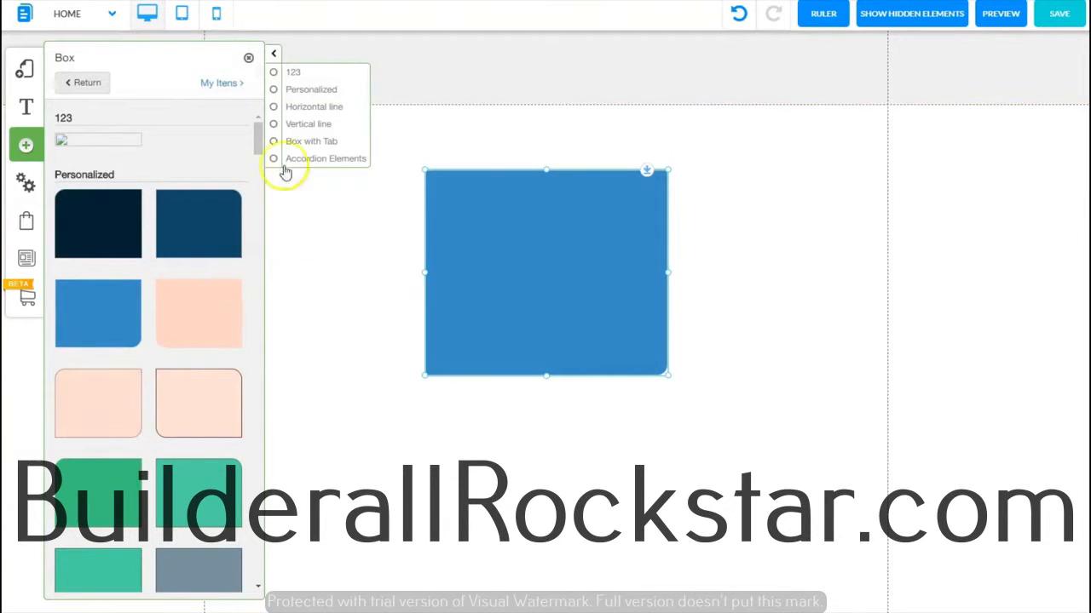
{"action": "left_click", "coordinate": [248, 57]}
Step: Move the blue box around the page, into the header area and back down into the body
{"action": "left_click_drag", "start_coordinate": [540, 273], "coordinate": [463, 334]}
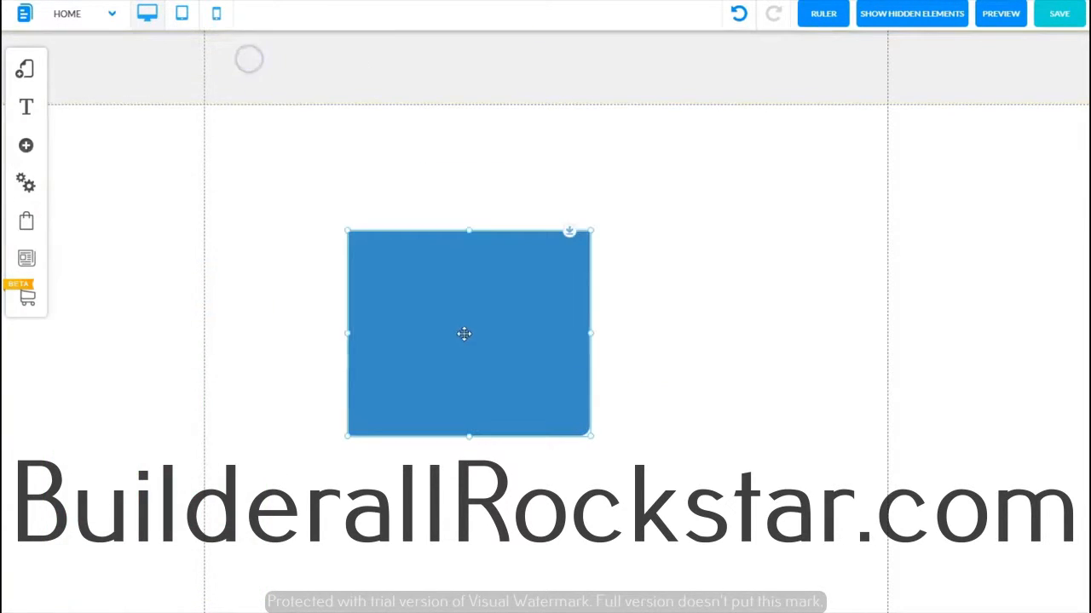
{"action": "left_click", "coordinate": [458, 311]}
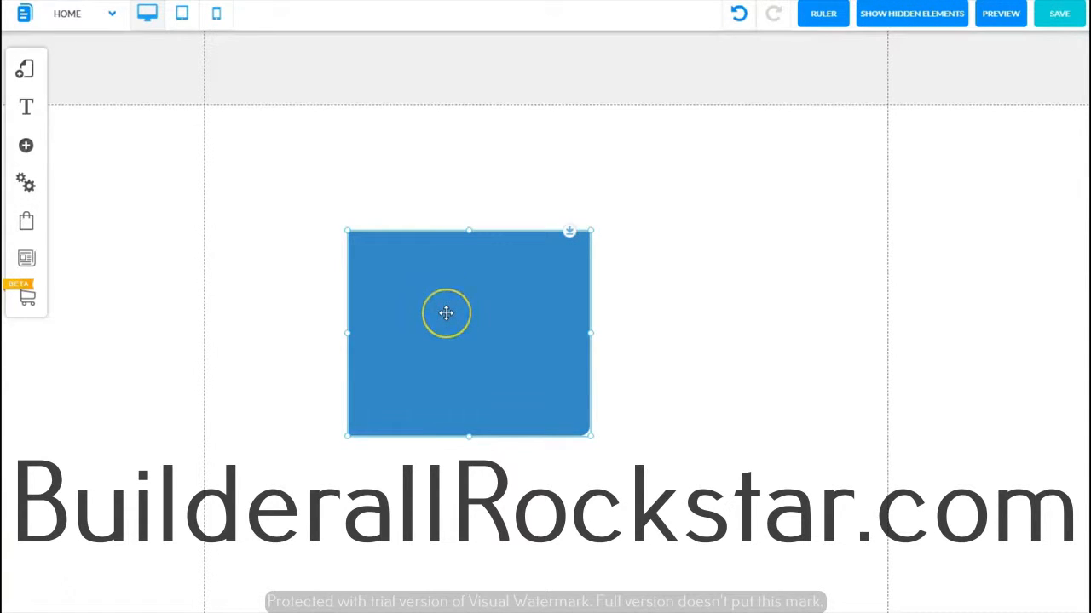
{"action": "left_click_drag", "start_coordinate": [446, 312], "coordinate": [509, 355]}
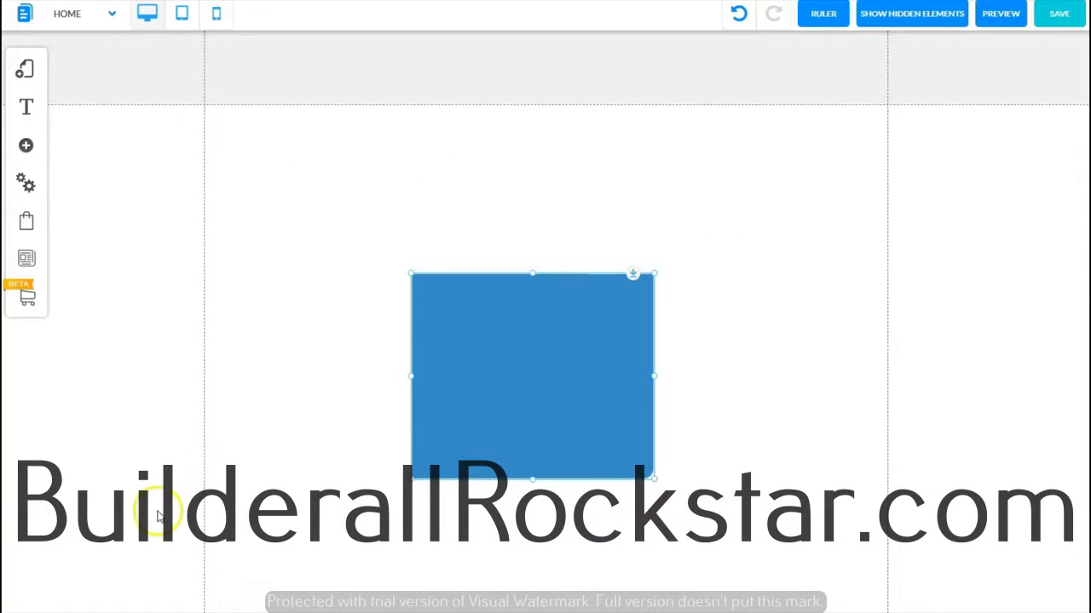
{"action": "left_click", "coordinate": [517, 345]}
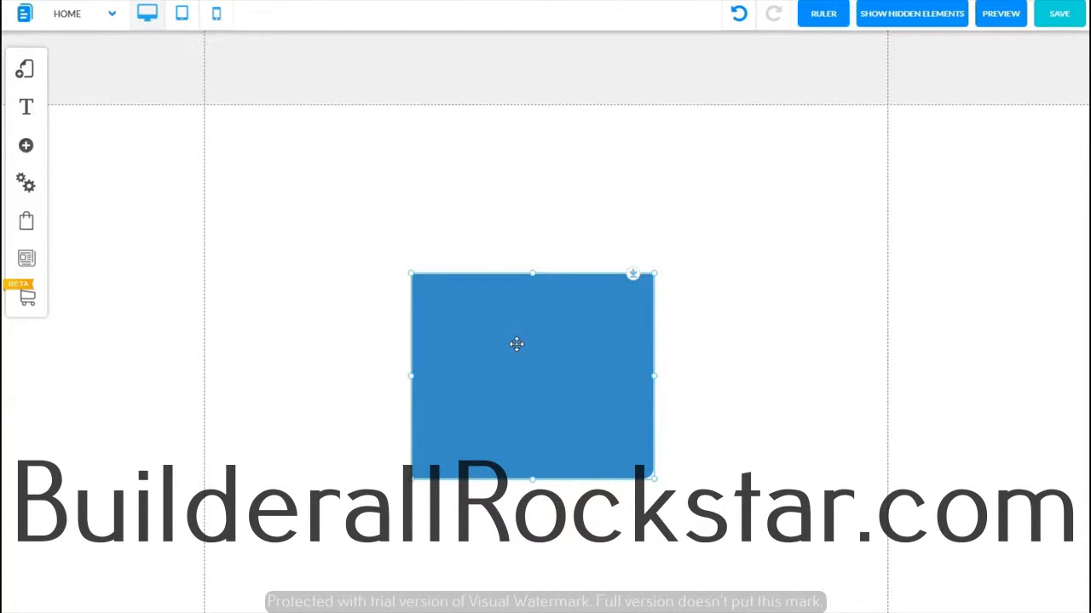
{"action": "left_click_drag", "start_coordinate": [516, 344], "coordinate": [551, 81]}
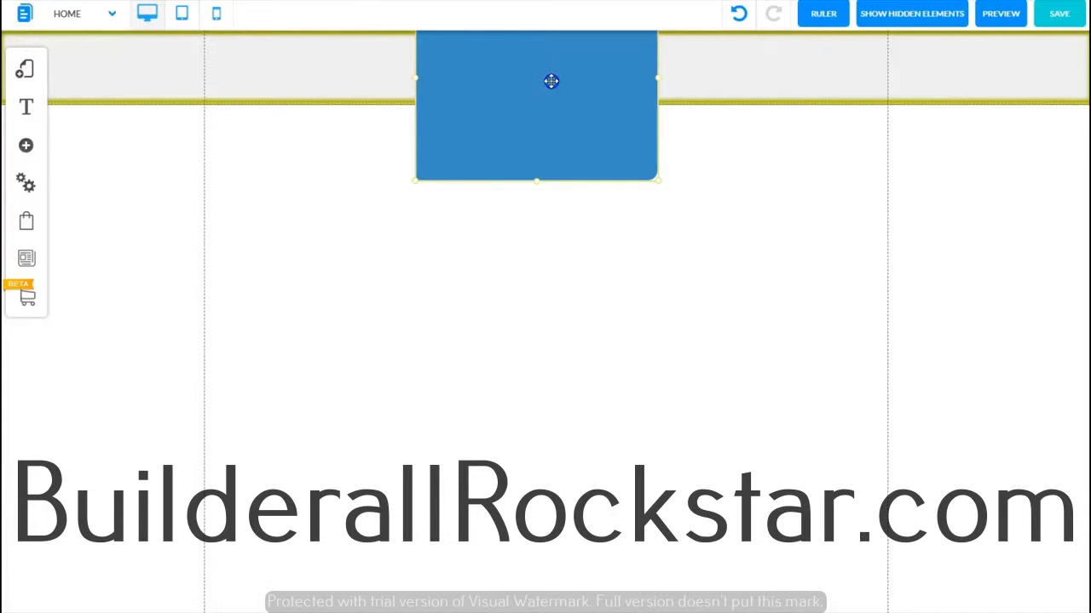
{"action": "left_click_drag", "start_coordinate": [551, 80], "coordinate": [548, 393]}
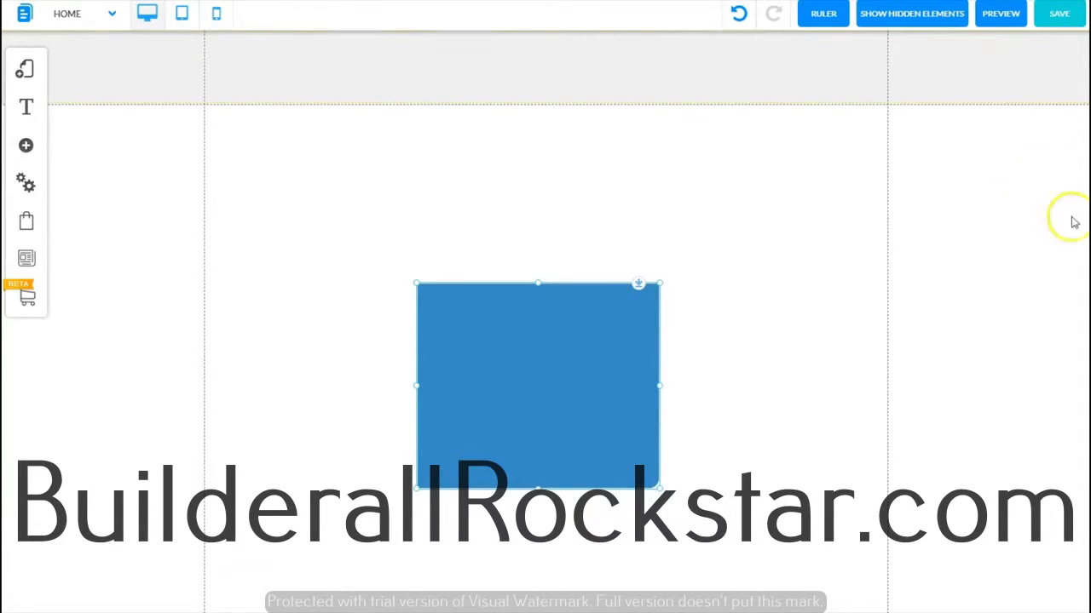
Step: Hide the blue box through its element options
{"action": "scroll", "coordinate": [1071, 219], "scroll_direction": "down", "scroll_amount": 2}
{"action": "scroll", "coordinate": [546, 307], "scroll_direction": "down", "scroll_amount": 1}
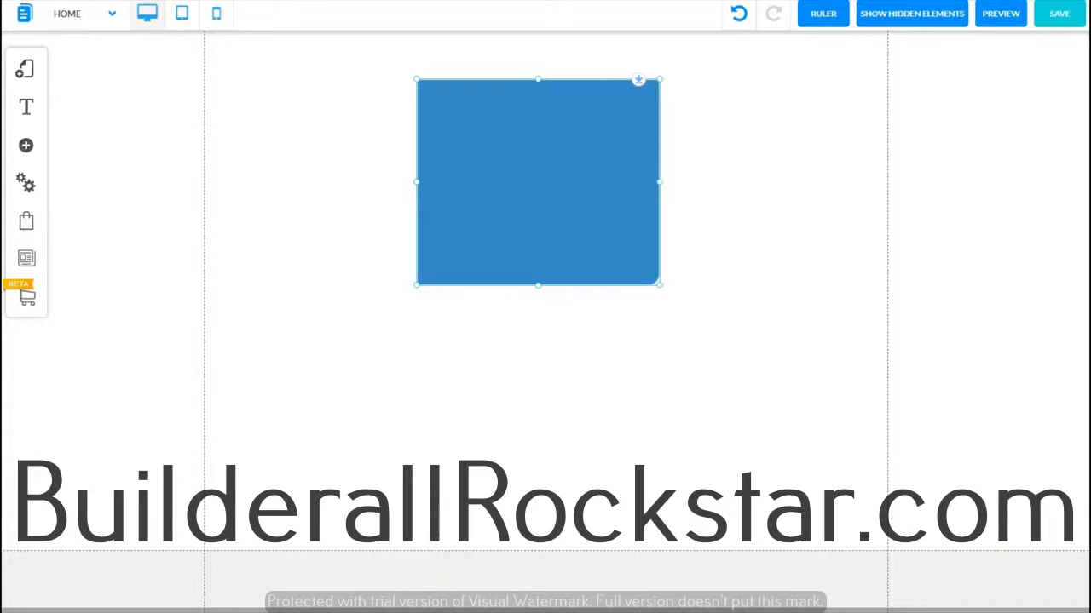
{"action": "scroll", "coordinate": [677, 77], "scroll_direction": "up", "scroll_amount": 3}
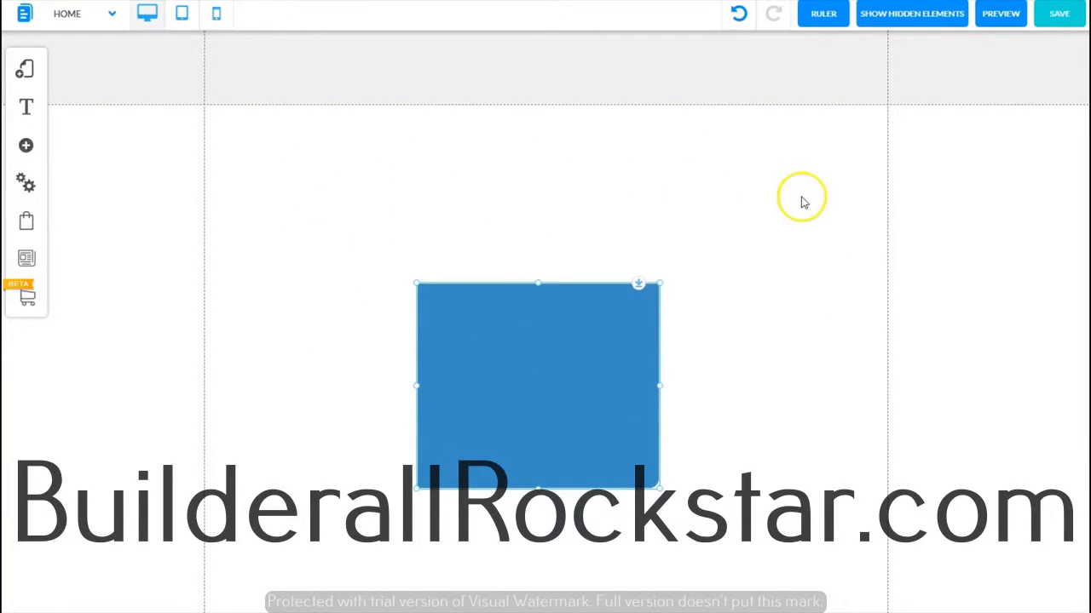
{"action": "left_click", "coordinate": [513, 371]}
{"action": "right_click", "coordinate": [509, 344]}
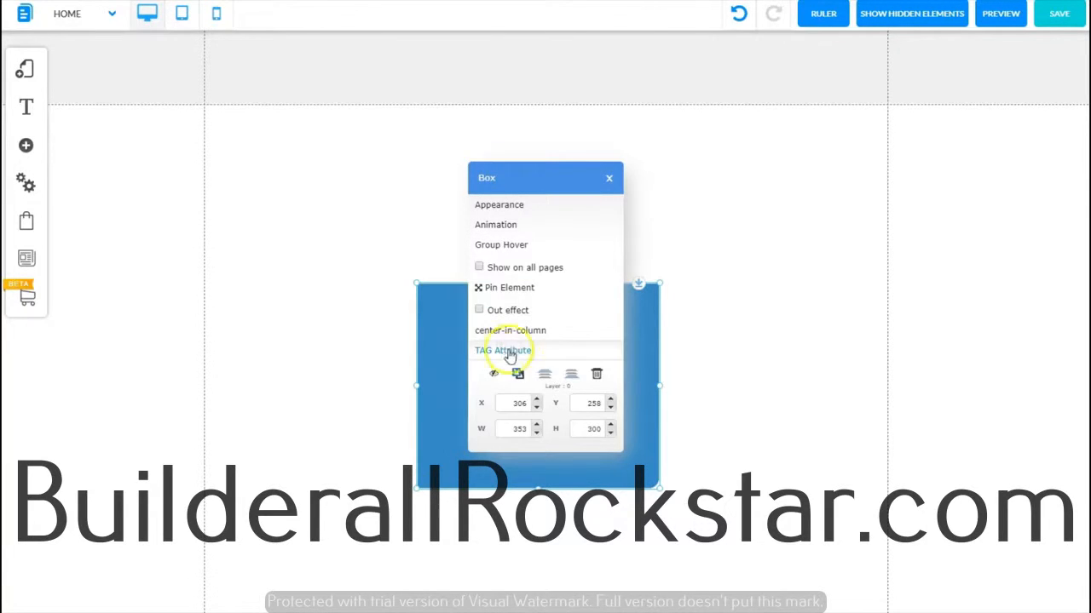
{"action": "left_click", "coordinate": [596, 376]}
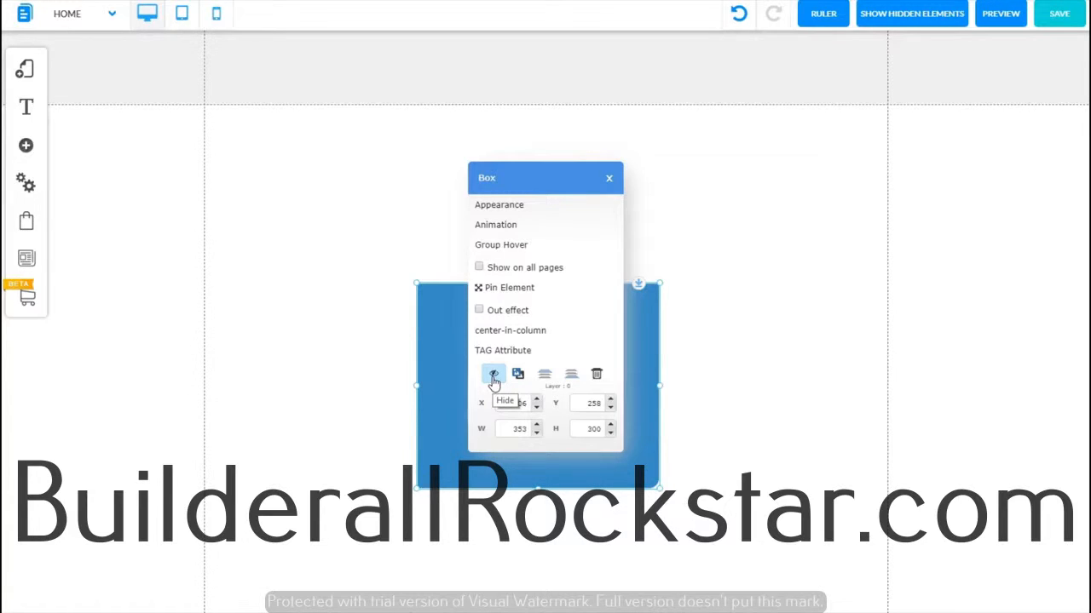
{"action": "left_click", "coordinate": [493, 381]}
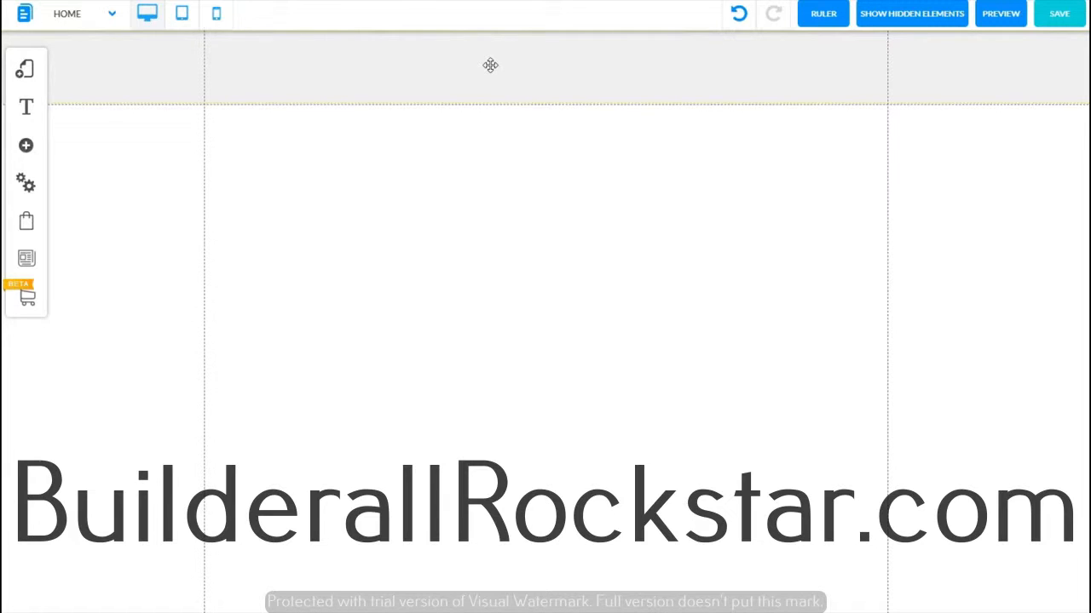
Step: Open the header's appearance settings and select the dark bar style preset
{"action": "left_click", "coordinate": [653, 67]}
{"action": "left_click", "coordinate": [652, 66]}
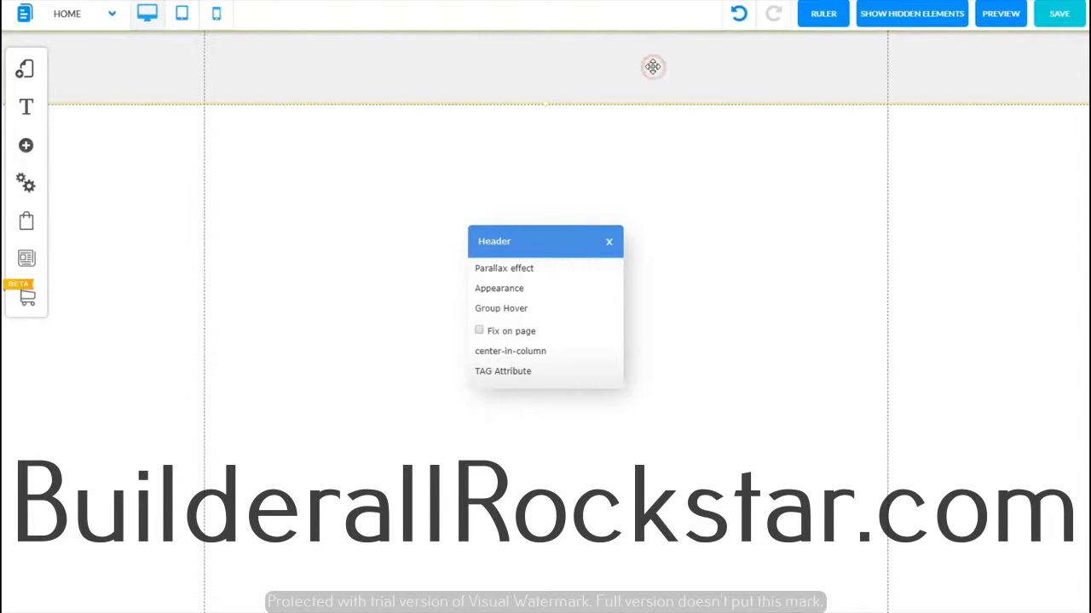
{"action": "left_click", "coordinate": [499, 290]}
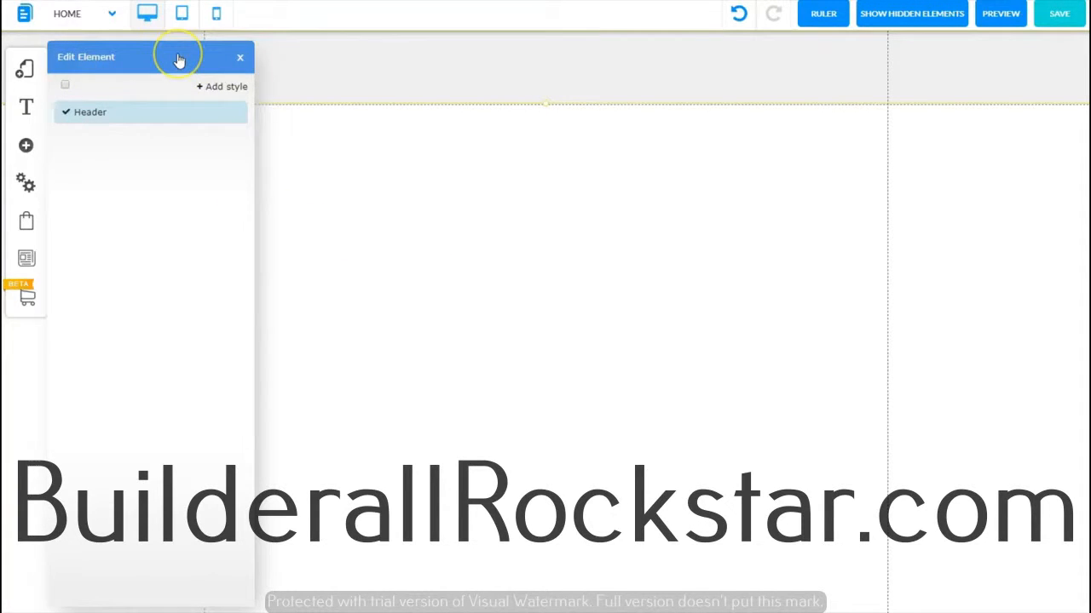
{"action": "mouse_move", "coordinate": [131, 111]}
{"action": "left_click", "coordinate": [237, 115]}
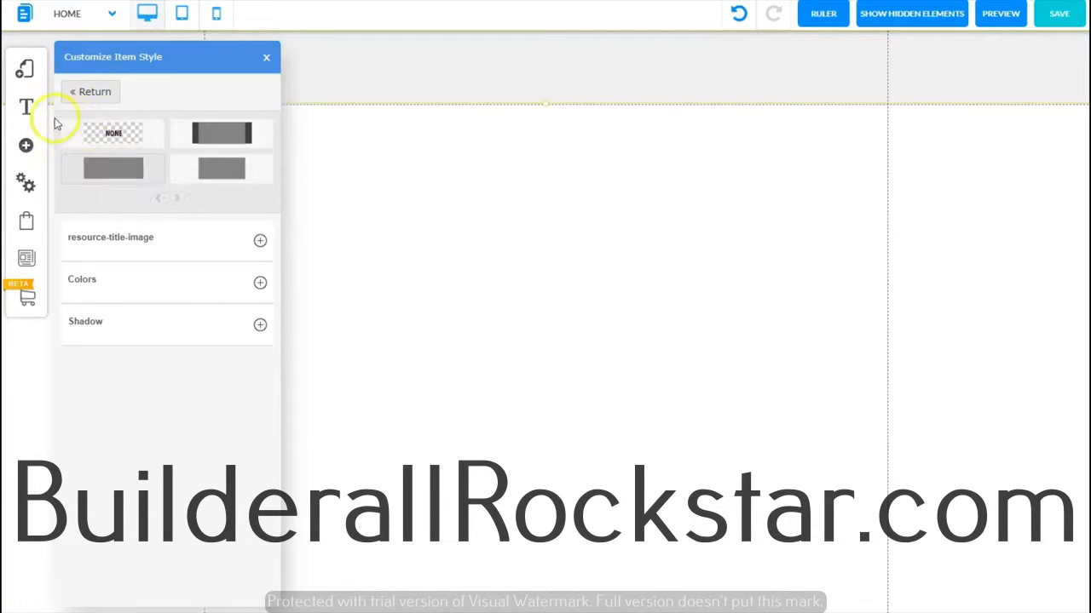
{"action": "left_click", "coordinate": [223, 132]}
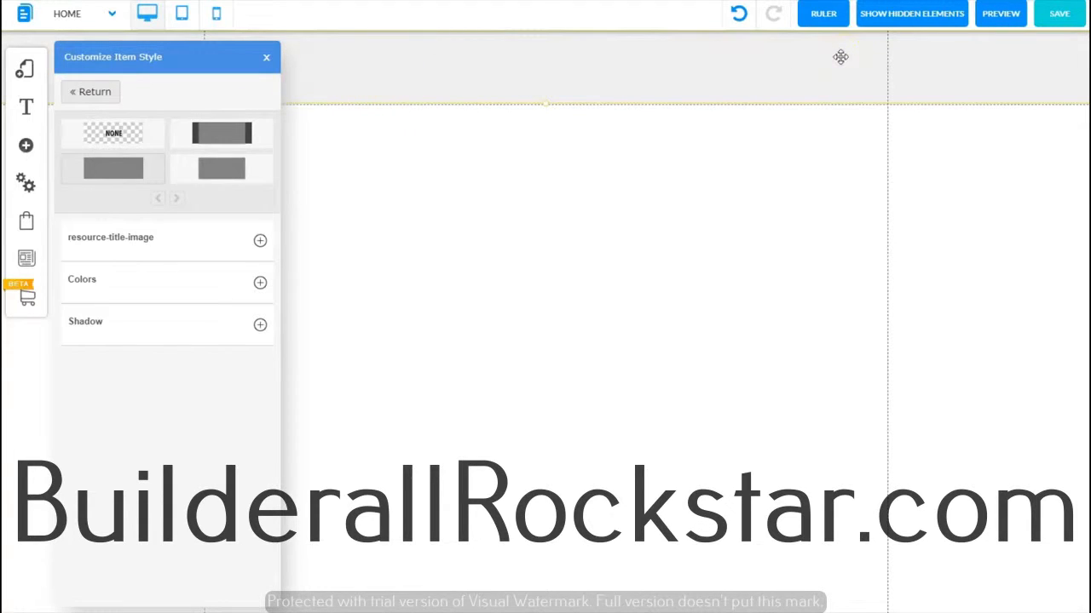
{"action": "left_click", "coordinate": [224, 130]}
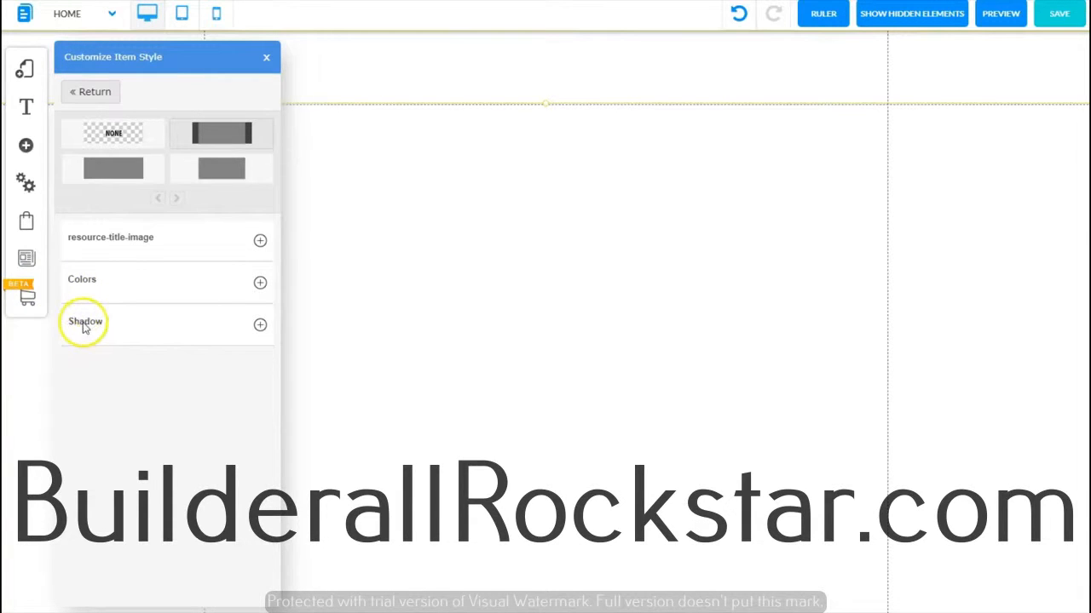
Step: Expand the header's Shadow settings, turn off Enable shadow, and collapse the section
{"action": "left_click", "coordinate": [260, 324]}
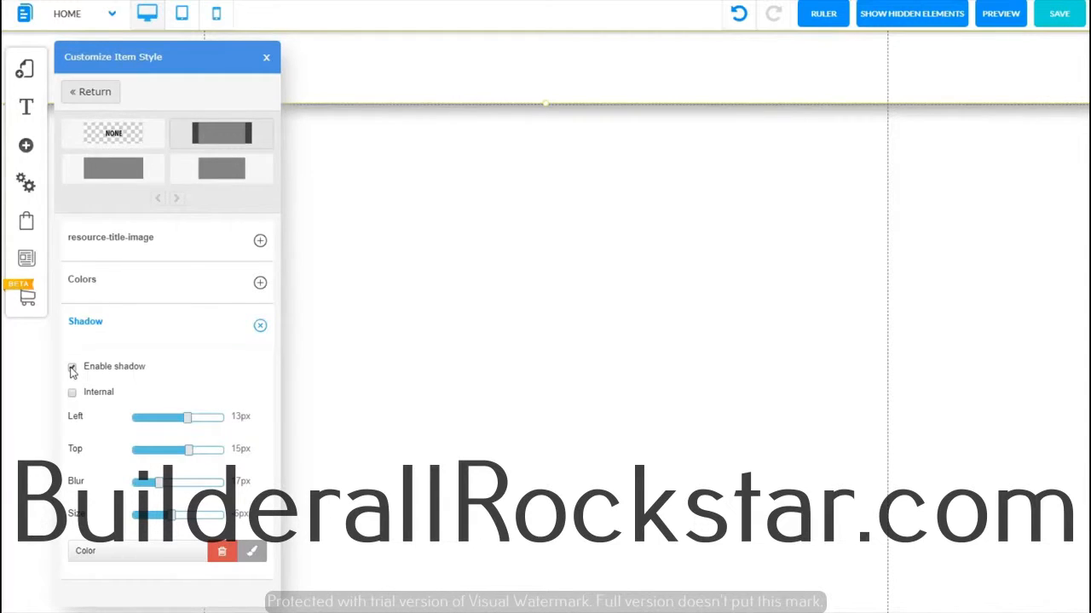
{"action": "left_click", "coordinate": [71, 367]}
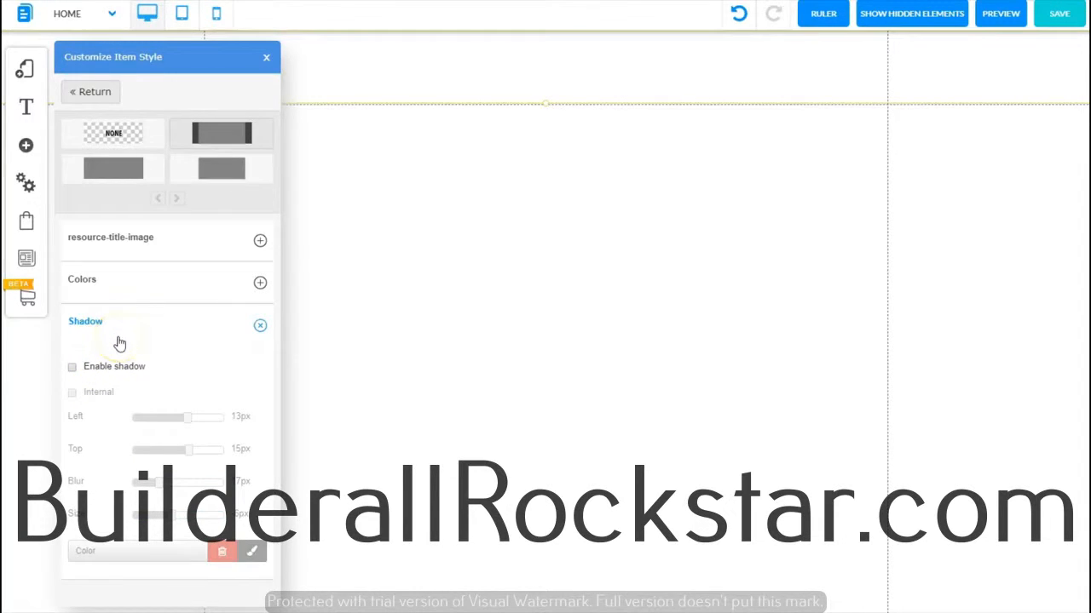
{"action": "left_click", "coordinate": [259, 324]}
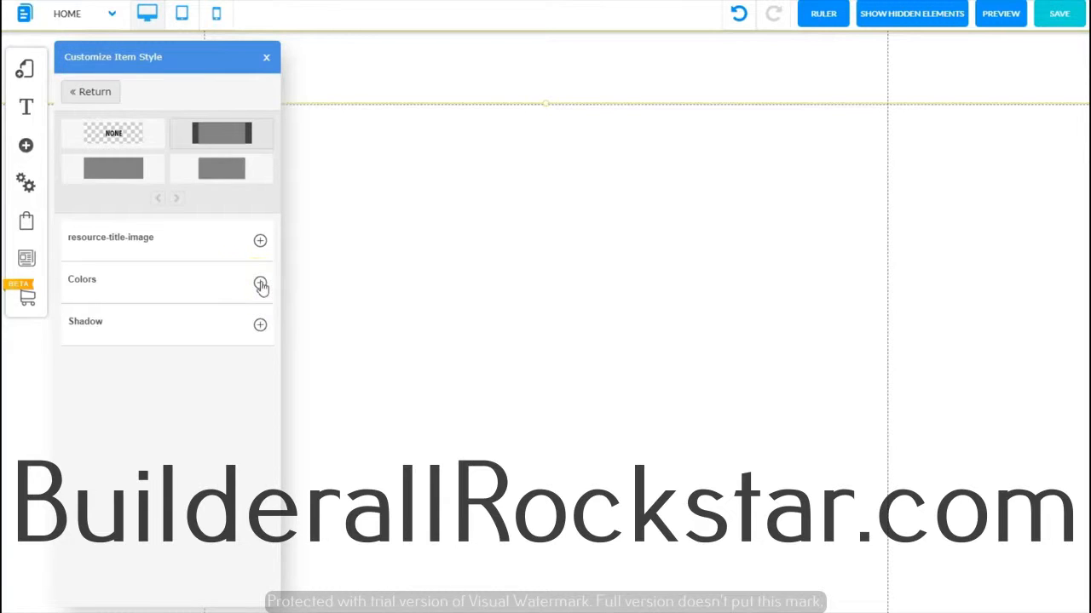
Step: Apply the single-background header style preset and open its background color picker
{"action": "left_click", "coordinate": [261, 284]}
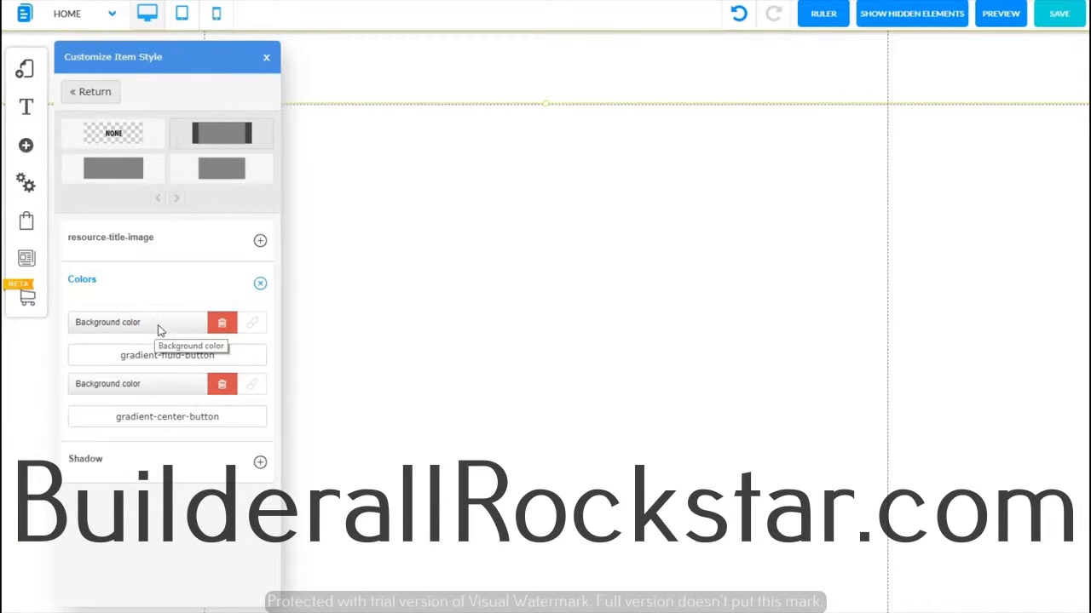
{"action": "left_click", "coordinate": [115, 171]}
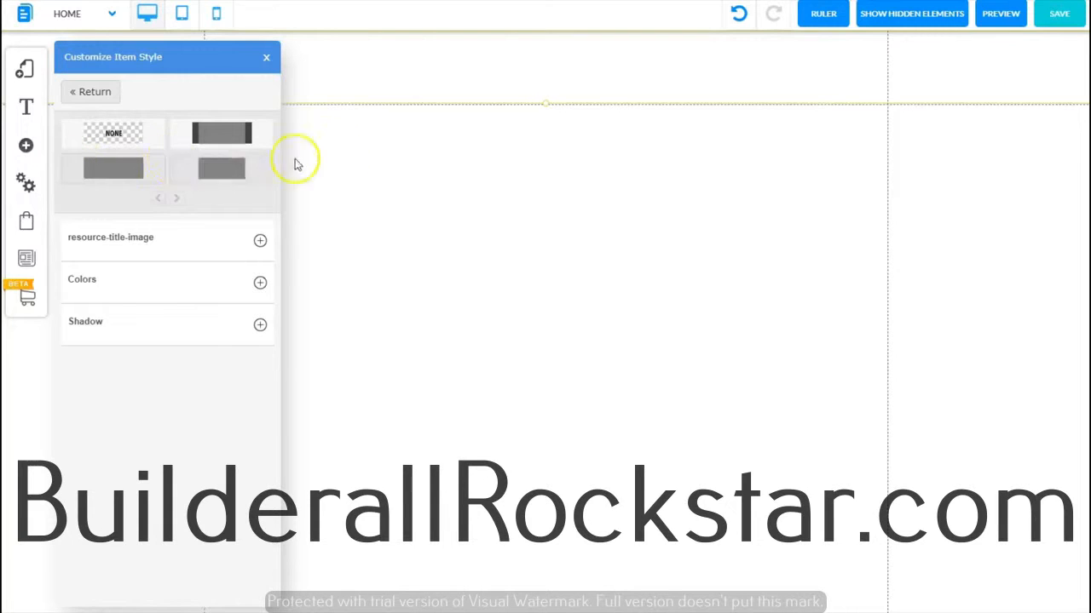
{"action": "left_click", "coordinate": [261, 285]}
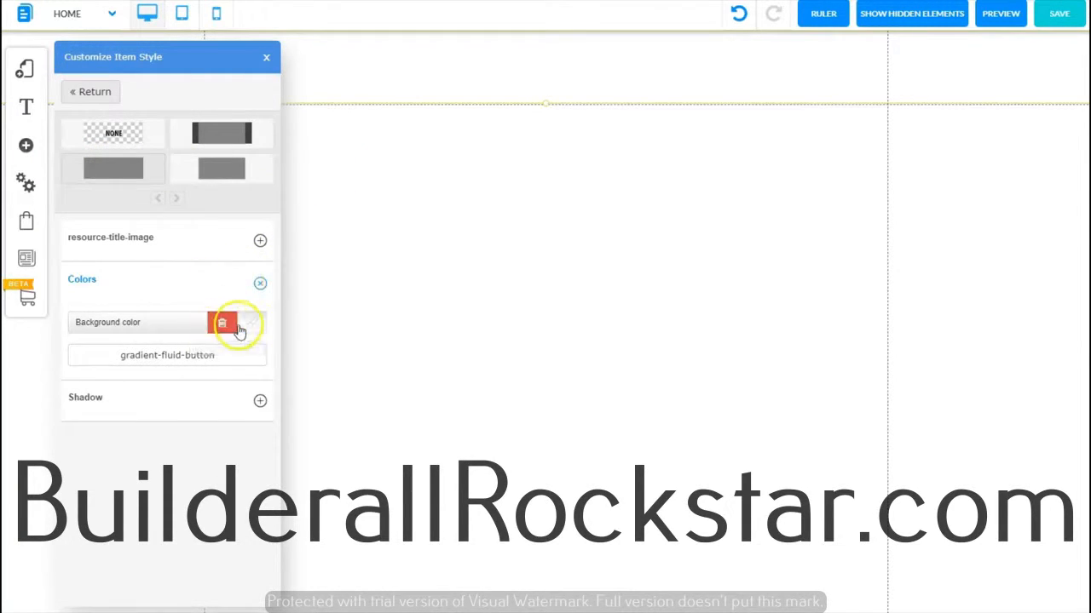
{"action": "left_click", "coordinate": [256, 325]}
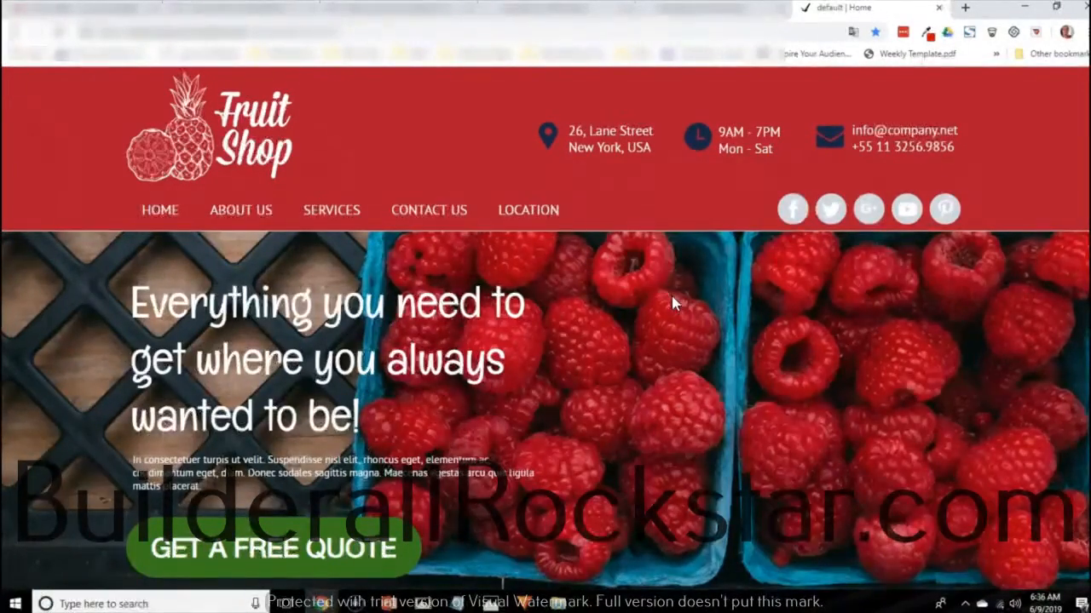
Step: Switch to the browser and sample the red header color of the Fruit Shop site with the Eye Dropper extension
{"action": "left_click", "coordinate": [929, 43]}
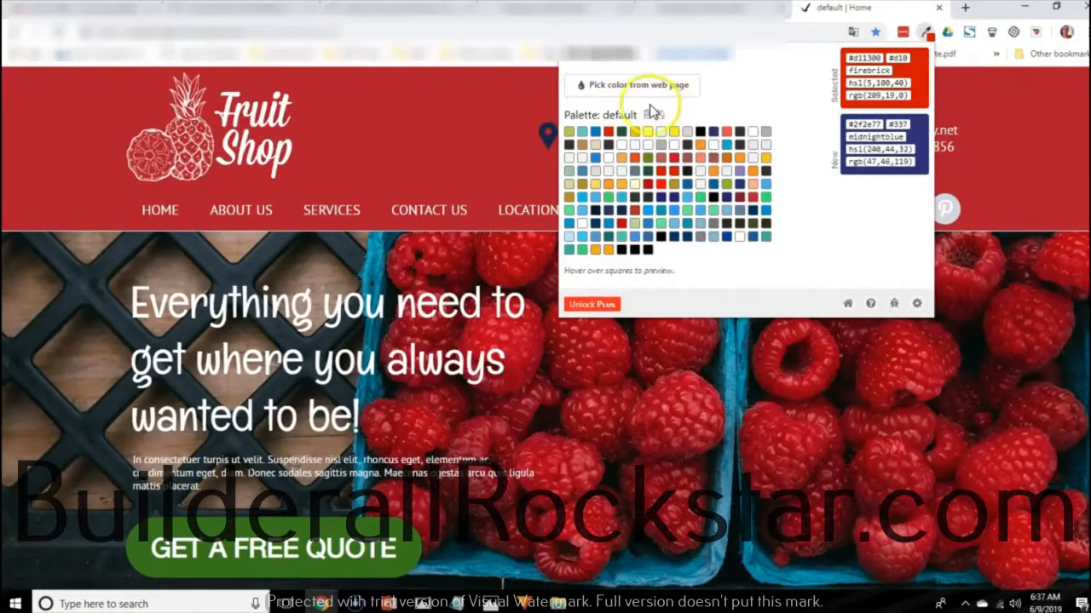
{"action": "left_click", "coordinate": [645, 87]}
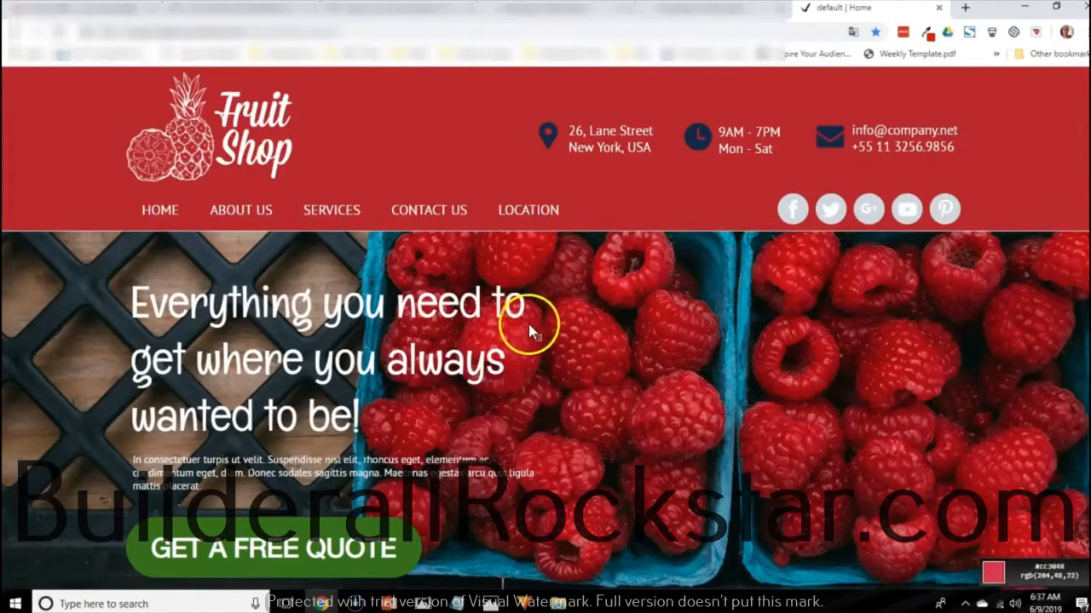
{"action": "left_click", "coordinate": [717, 184]}
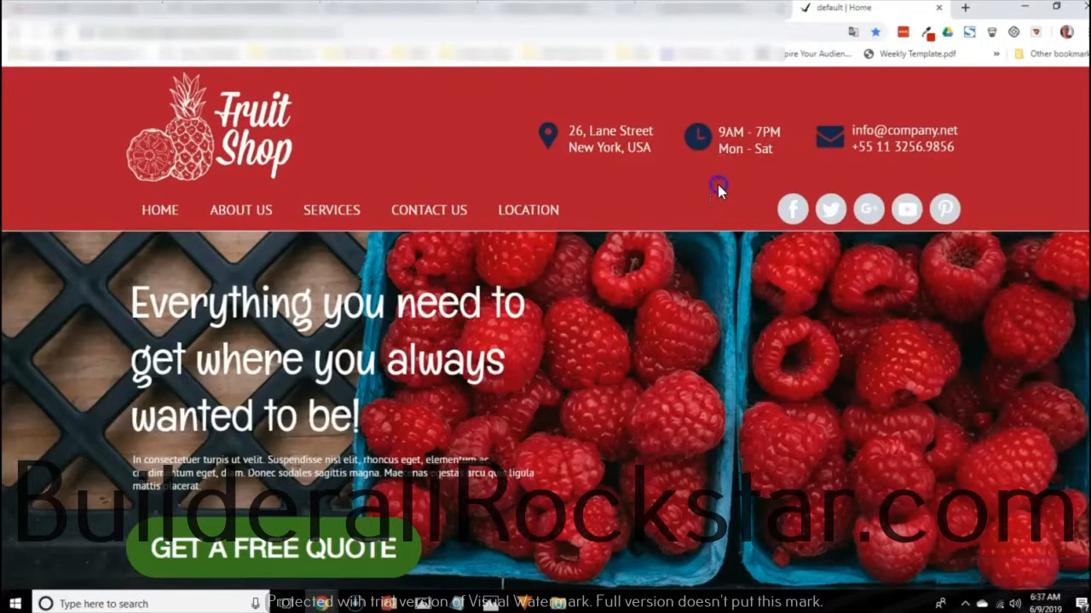
{"action": "left_click", "coordinate": [929, 38]}
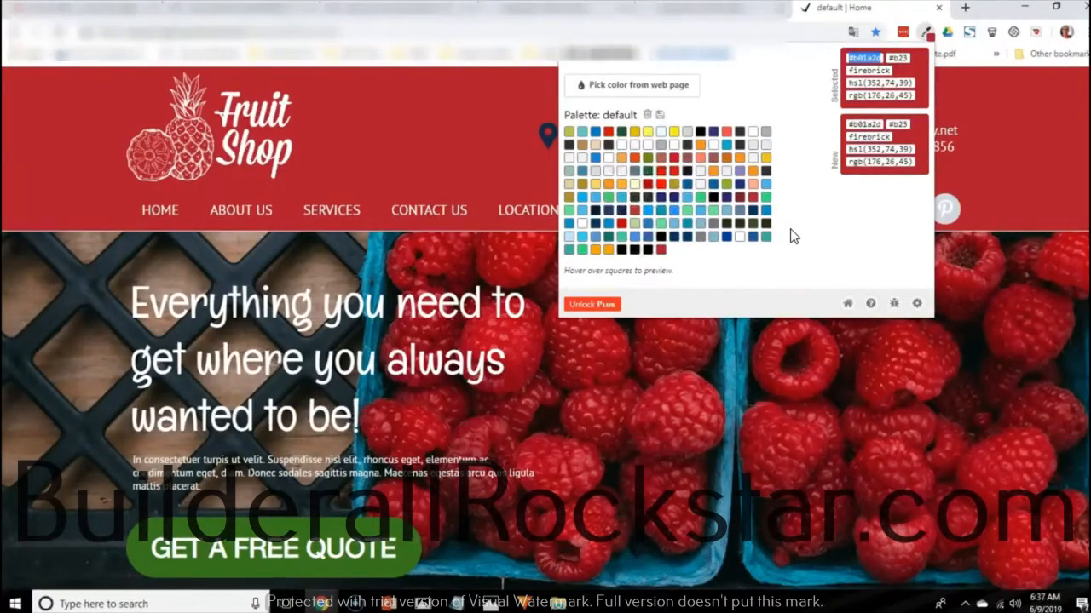
{"action": "key", "text": "Escape"}
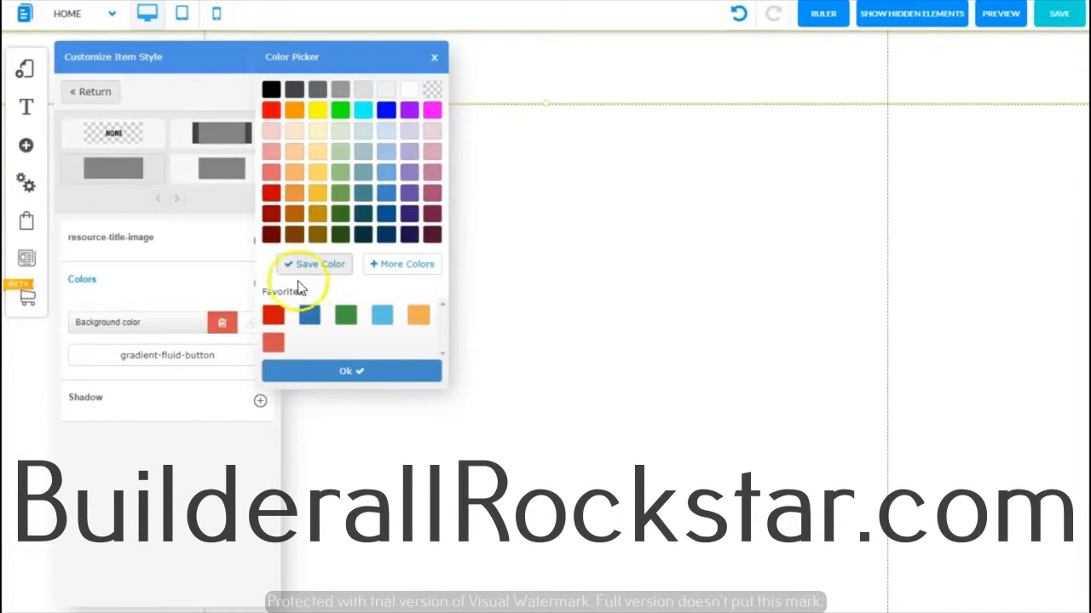
Step: Open the custom color picker for the header background and paste the sampled color rgb(176, 26, 45)
{"action": "mouse_move", "coordinate": [271, 317]}
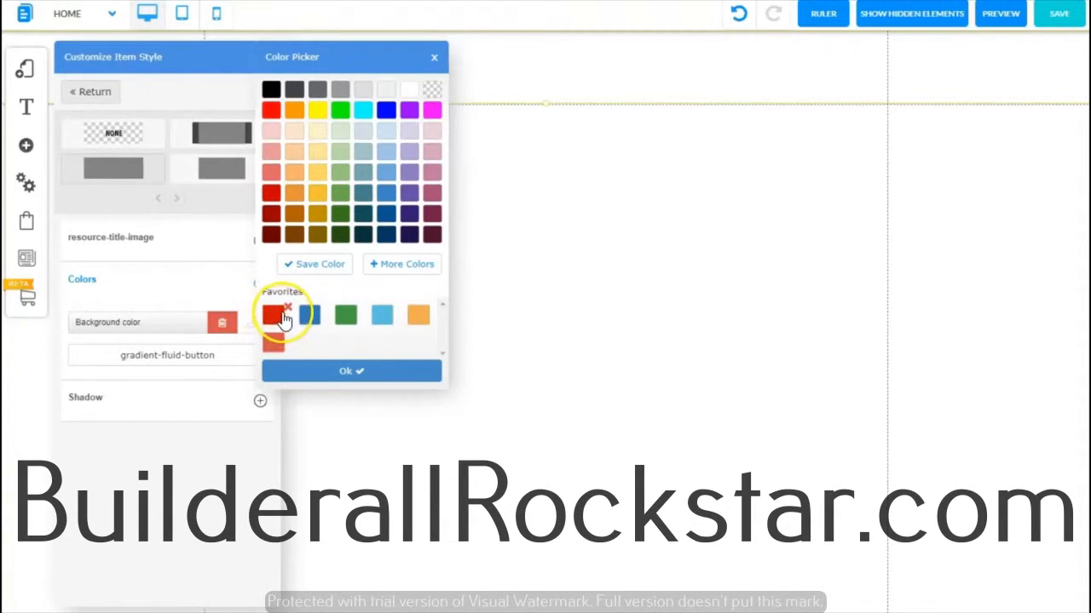
{"action": "left_click", "coordinate": [284, 317]}
{"action": "left_click", "coordinate": [399, 271]}
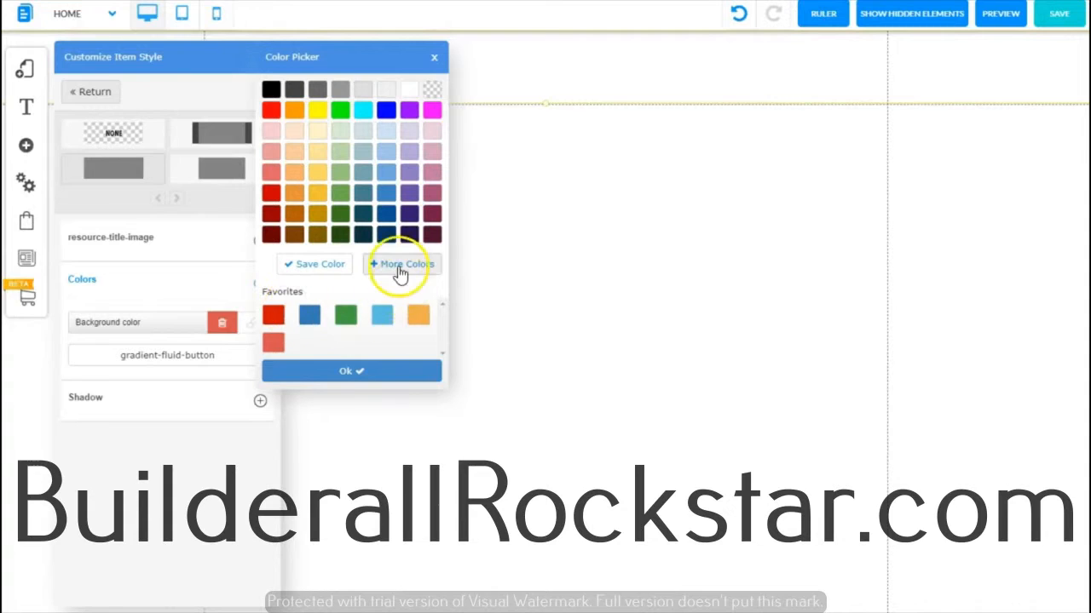
{"action": "left_click", "coordinate": [399, 266]}
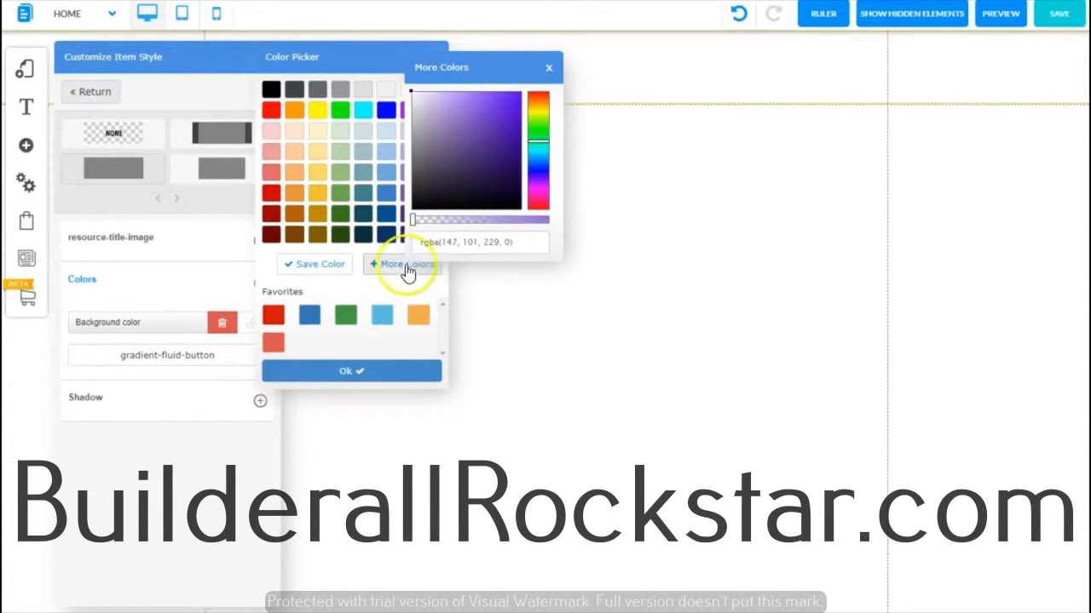
{"action": "left_click", "coordinate": [536, 145]}
{"action": "mouse_move", "coordinate": [536, 145]}
{"action": "left_mouse_down"}
{"action": "mouse_move", "coordinate": [540, 195]}
{"action": "mouse_move", "coordinate": [538, 103]}
{"action": "mouse_move", "coordinate": [540, 195]}
{"action": "mouse_move", "coordinate": [539, 135]}
{"action": "left_mouse_up"}
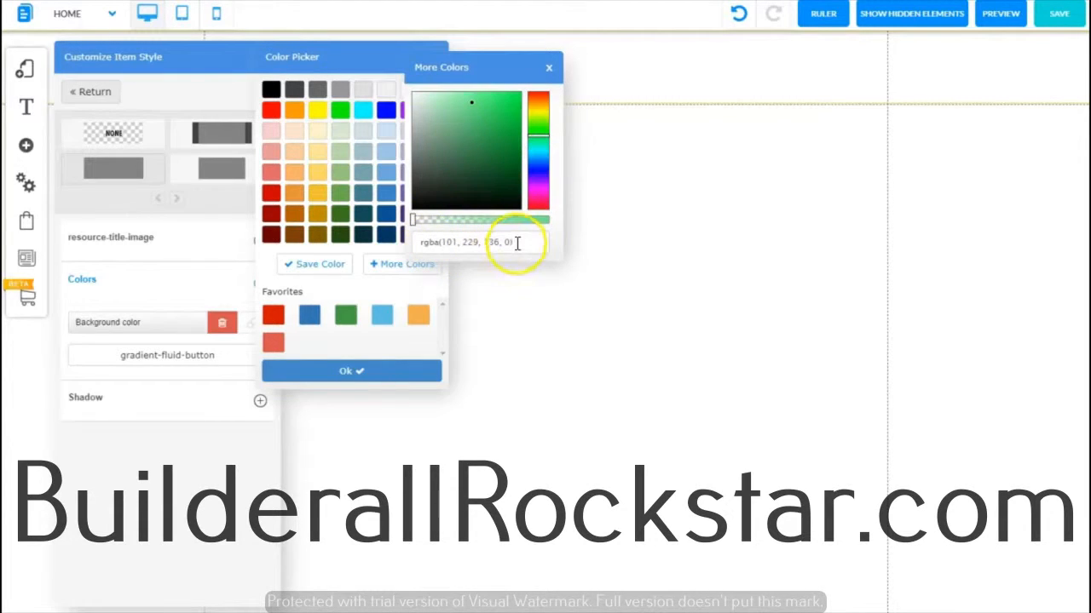
{"action": "left_click_drag", "start_coordinate": [515, 242], "coordinate": [415, 241]}
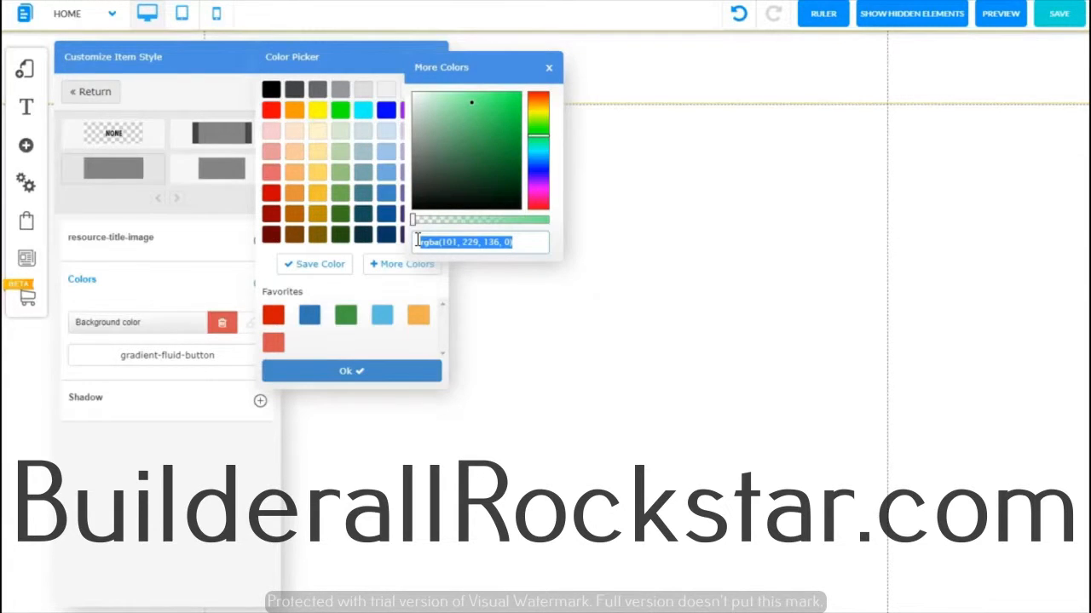
{"action": "type", "text": "rgb(176, 26, 45)"}
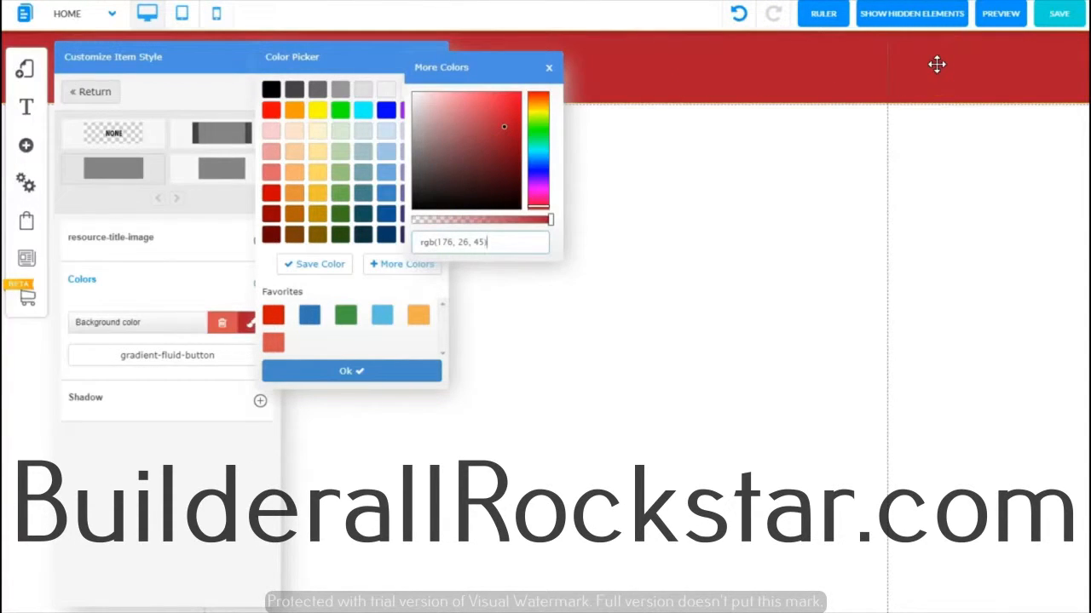
{"action": "left_click", "coordinate": [470, 241]}
Step: Save the red color as a favorite, apply it to the header background, and close the style panel
{"action": "left_click", "coordinate": [316, 264]}
{"action": "left_click", "coordinate": [341, 373]}
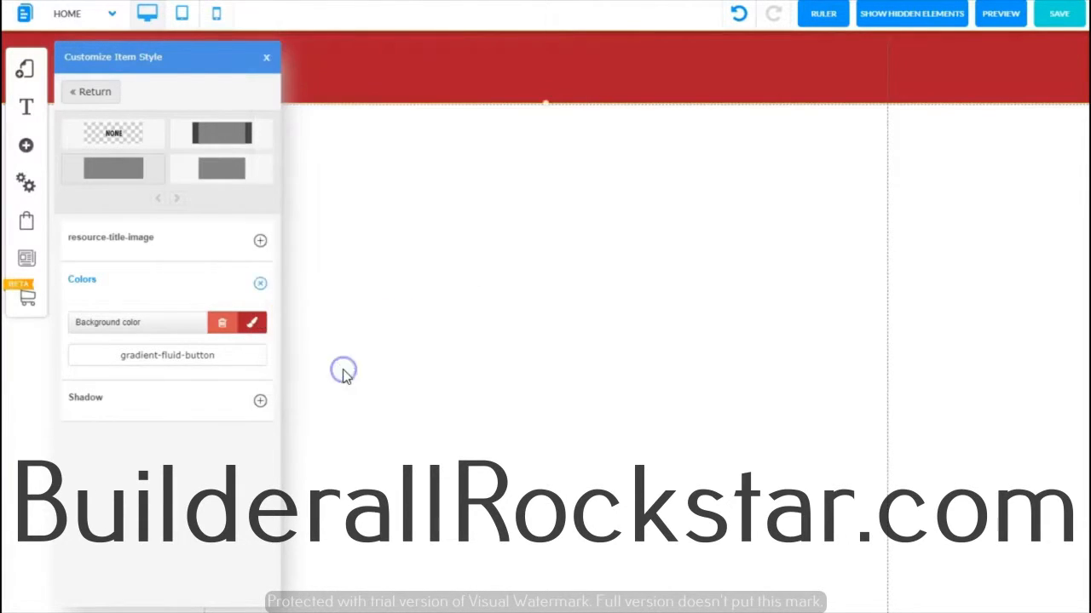
{"action": "left_click", "coordinate": [268, 56]}
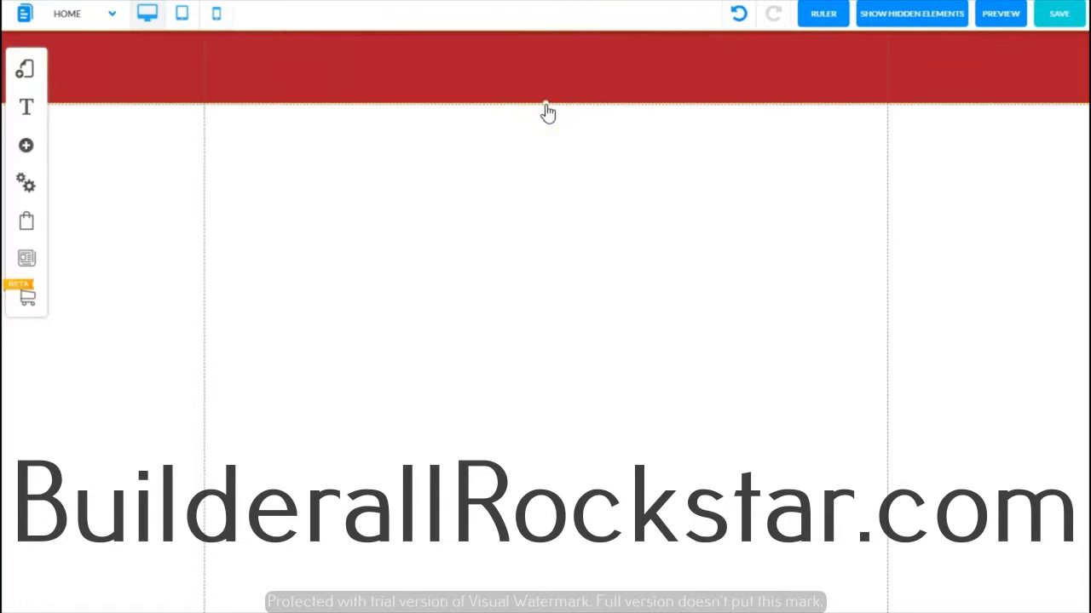
Step: Drag the header's bottom edge down to make the header about twice as tall
{"action": "left_click_drag", "start_coordinate": [546, 104], "coordinate": [534, 179]}
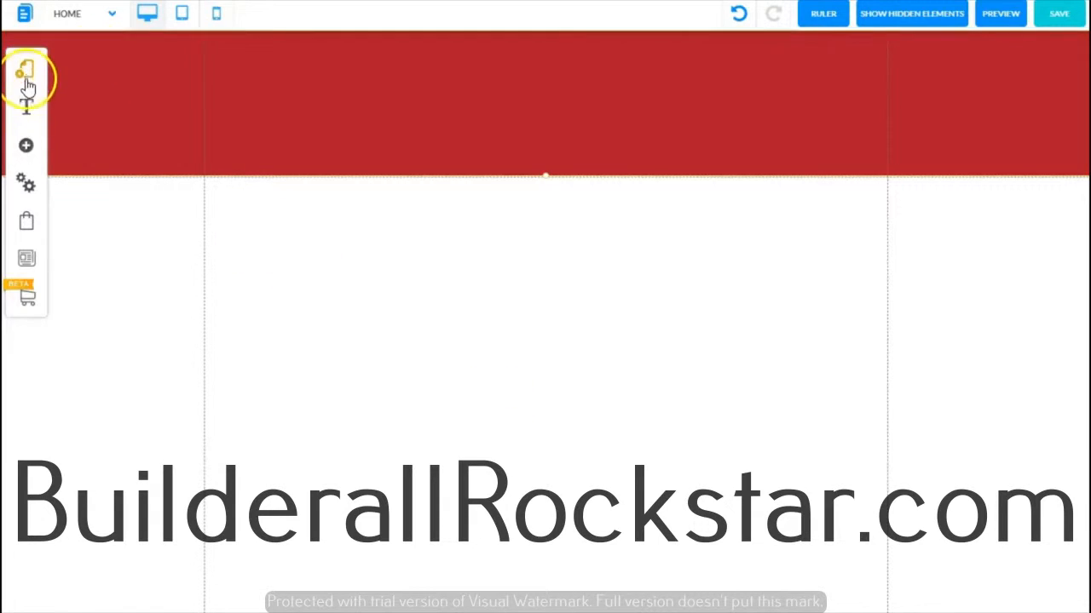
Step: Add a standard Image element to the page below the header and close the element list
{"action": "left_click", "coordinate": [27, 148]}
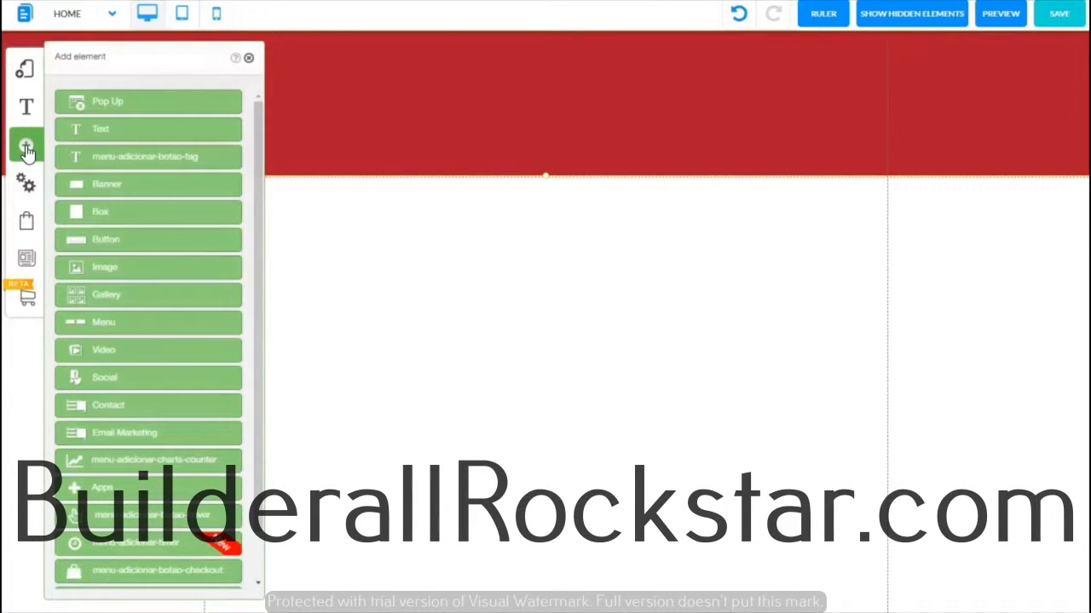
{"action": "left_click", "coordinate": [95, 269]}
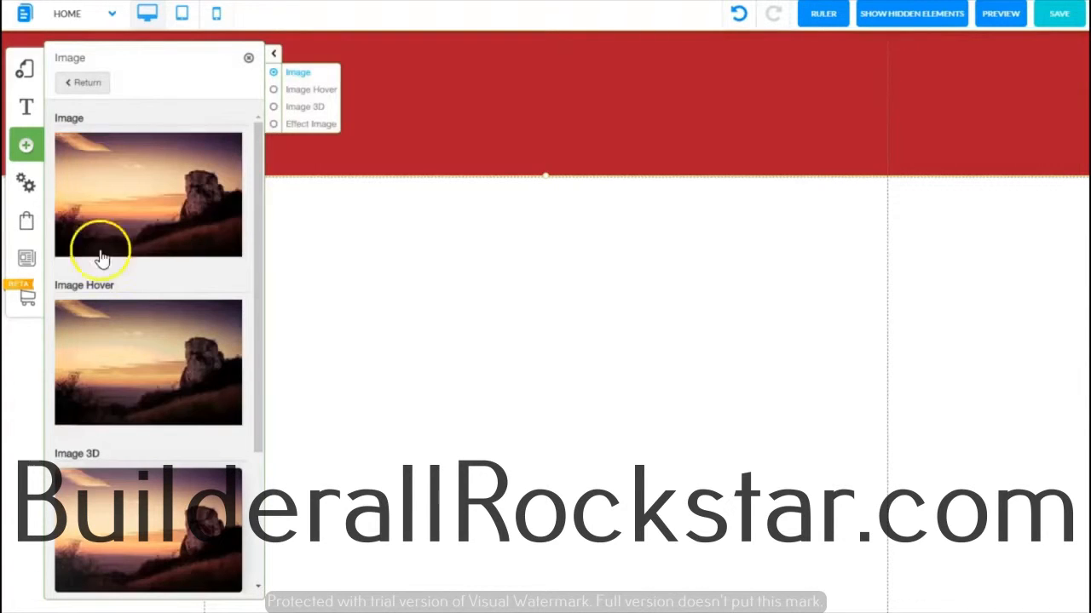
{"action": "left_click", "coordinate": [117, 186]}
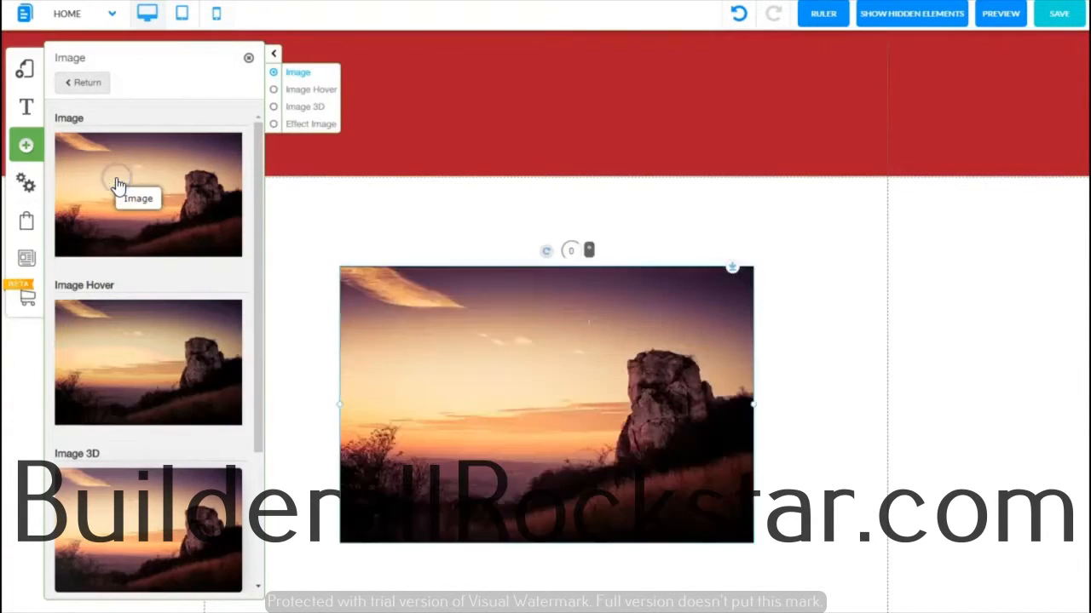
{"action": "left_click", "coordinate": [247, 60]}
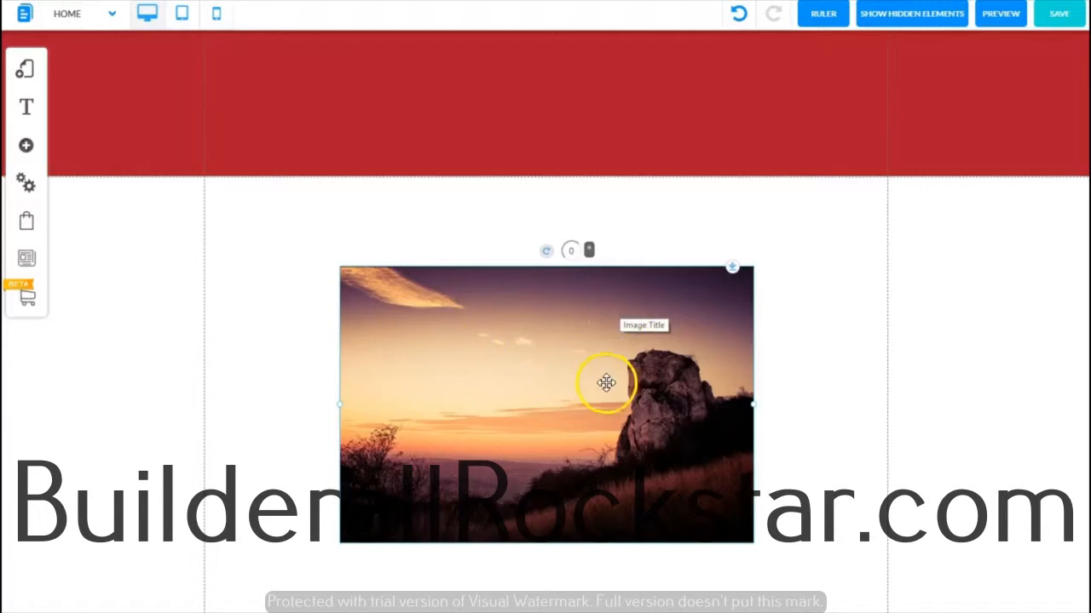
Step: Open the image's settings and adjust its layer order with the bring-to-front and layer controls
{"action": "left_click", "coordinate": [525, 331]}
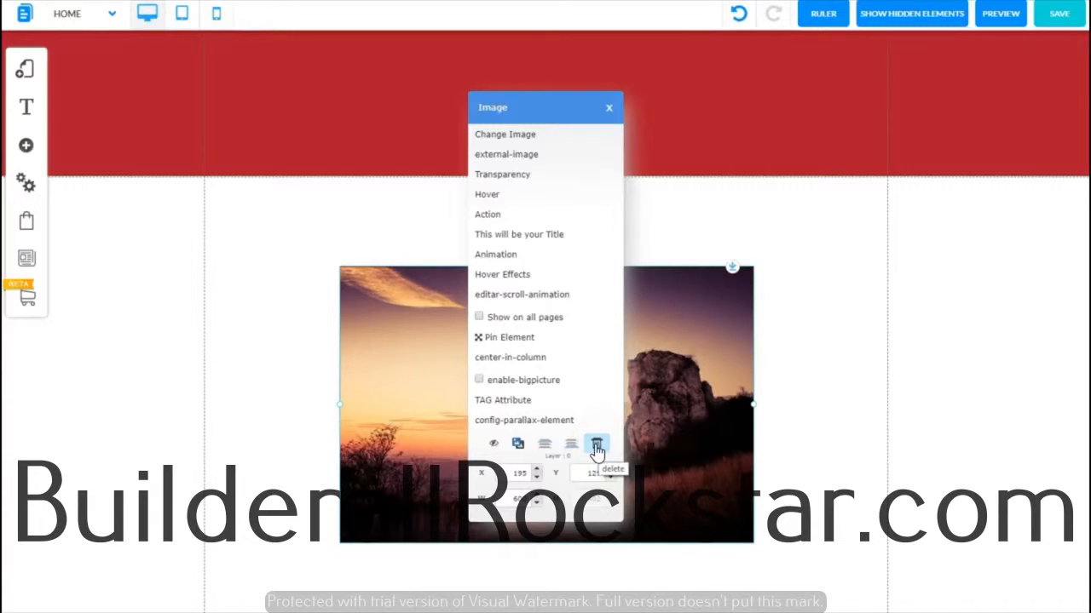
{"action": "left_click", "coordinate": [546, 447]}
{"action": "left_click", "coordinate": [568, 449]}
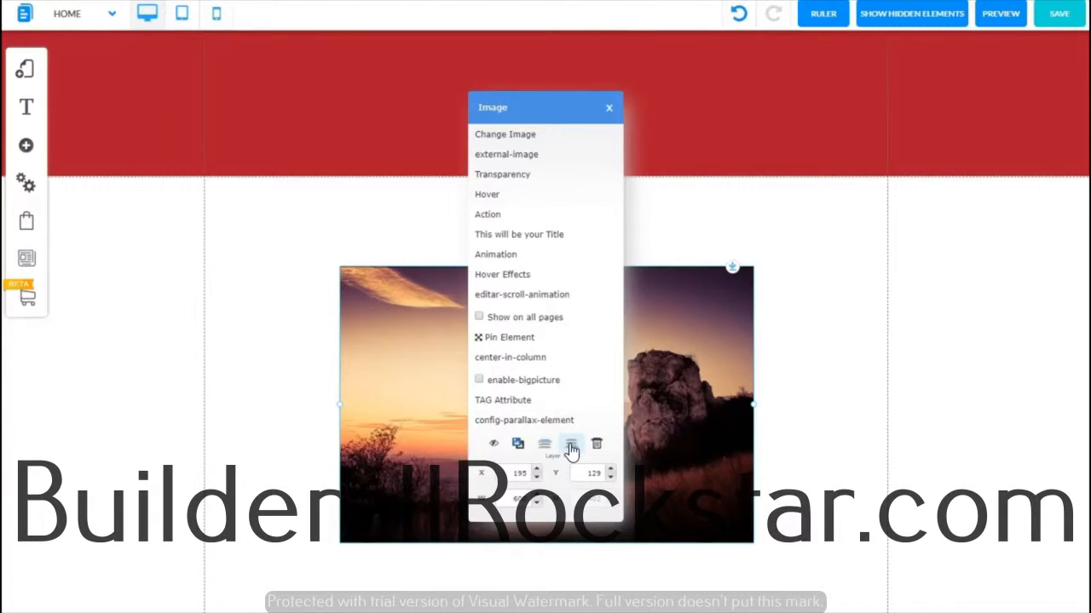
{"action": "left_click", "coordinate": [544, 443]}
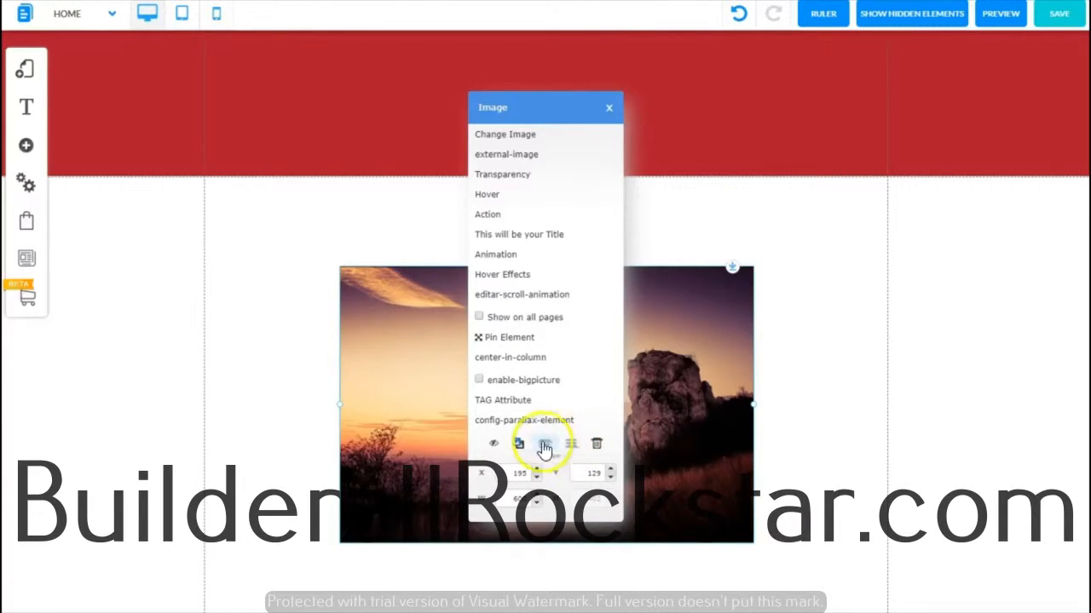
Step: Duplicate the image, move the copy up and to the right, then delete the copy
{"action": "left_click", "coordinate": [518, 444]}
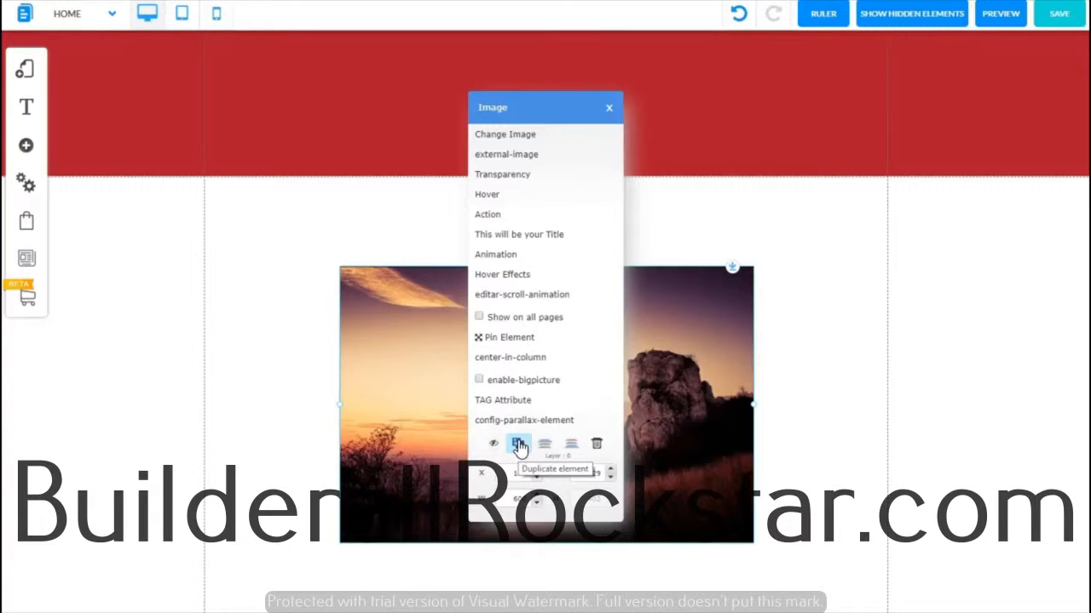
{"action": "left_click", "coordinate": [518, 445]}
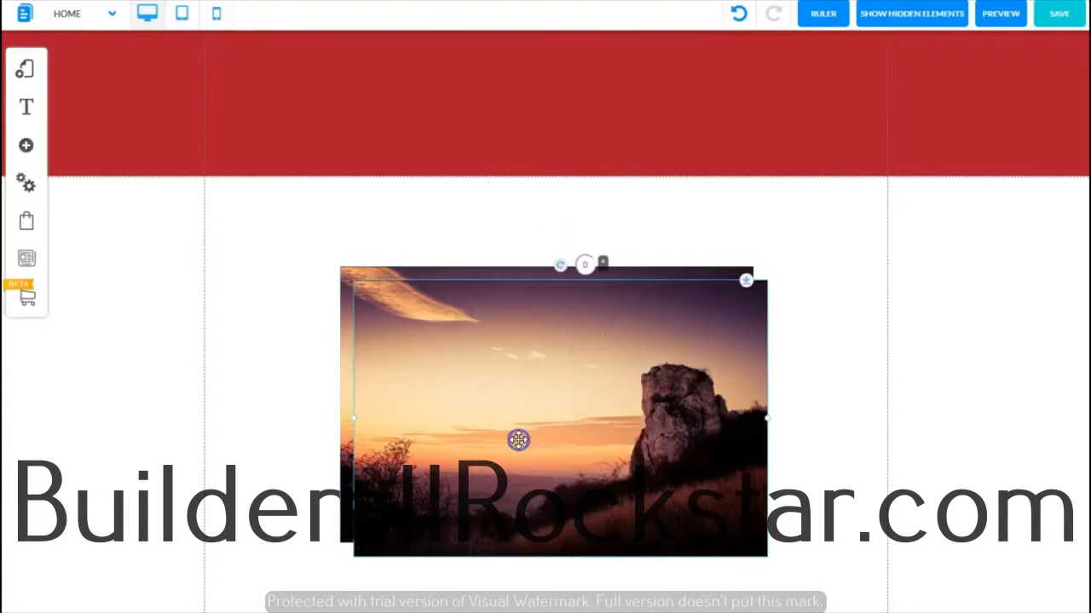
{"action": "left_click_drag", "start_coordinate": [553, 361], "coordinate": [699, 307]}
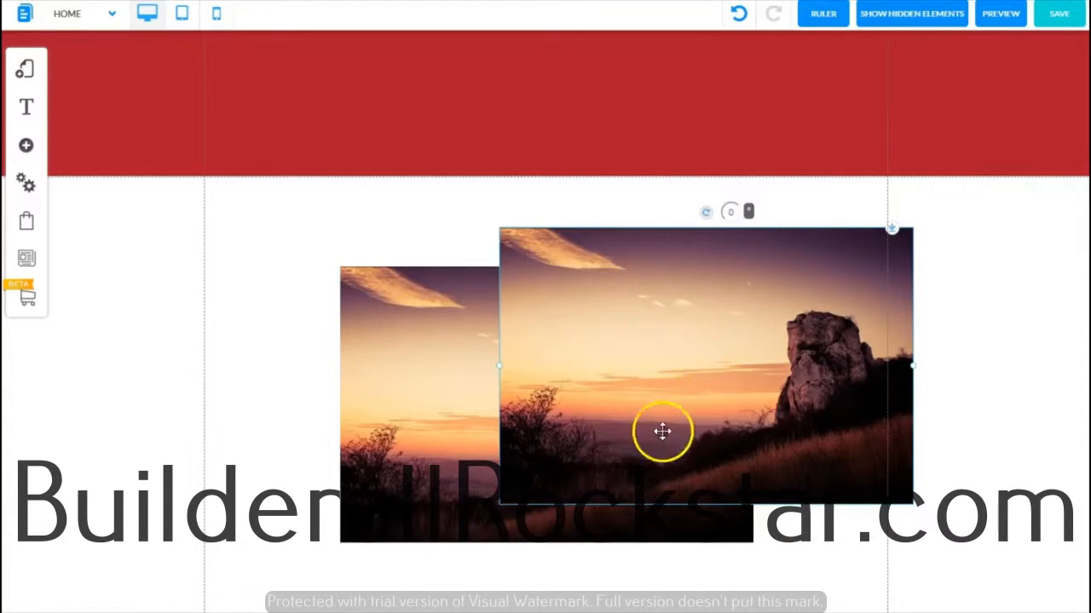
{"action": "double_click", "coordinate": [655, 294]}
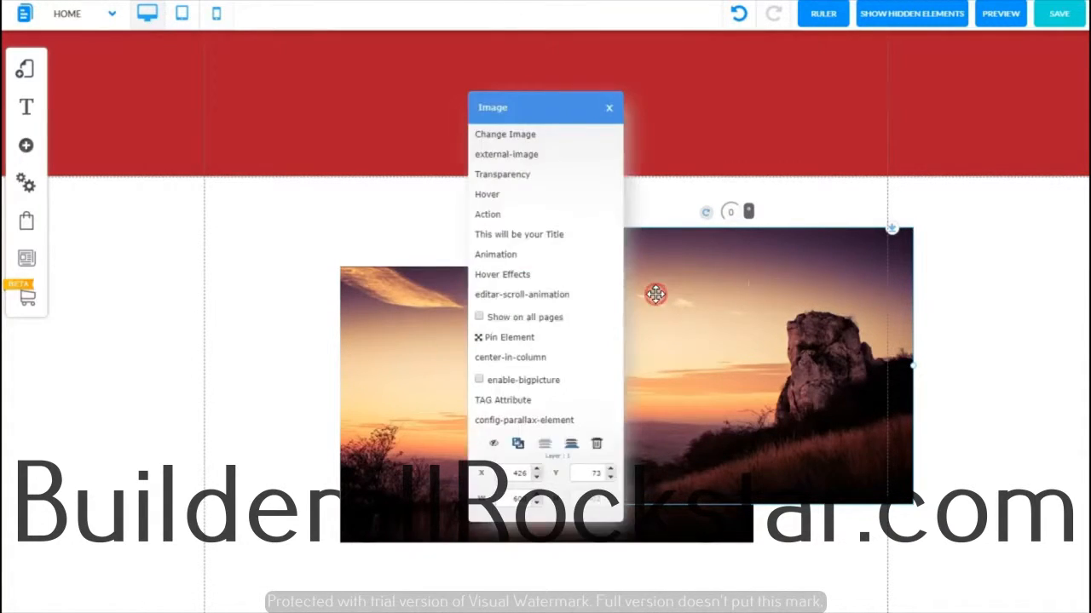
{"action": "left_click", "coordinate": [596, 444]}
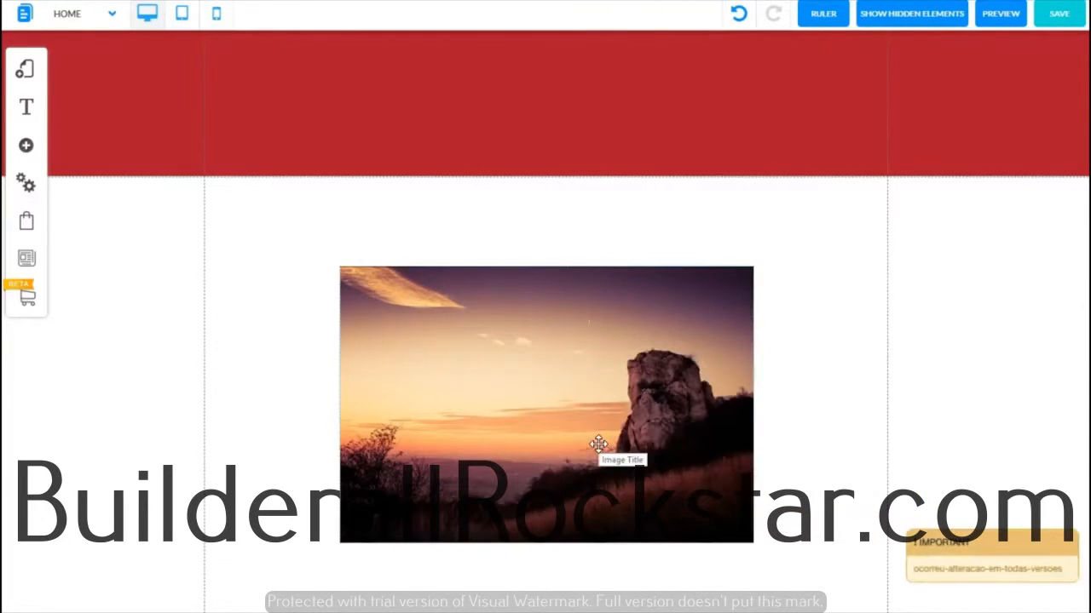
Step: Hide the image element from the page
{"action": "double_click", "coordinate": [550, 398]}
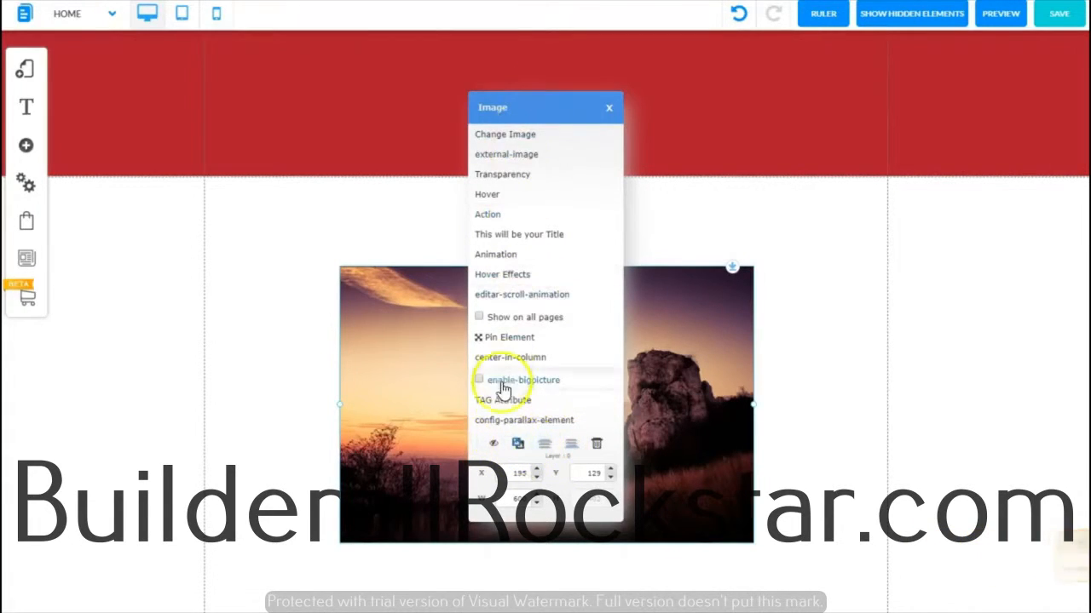
{"action": "left_click", "coordinate": [493, 445]}
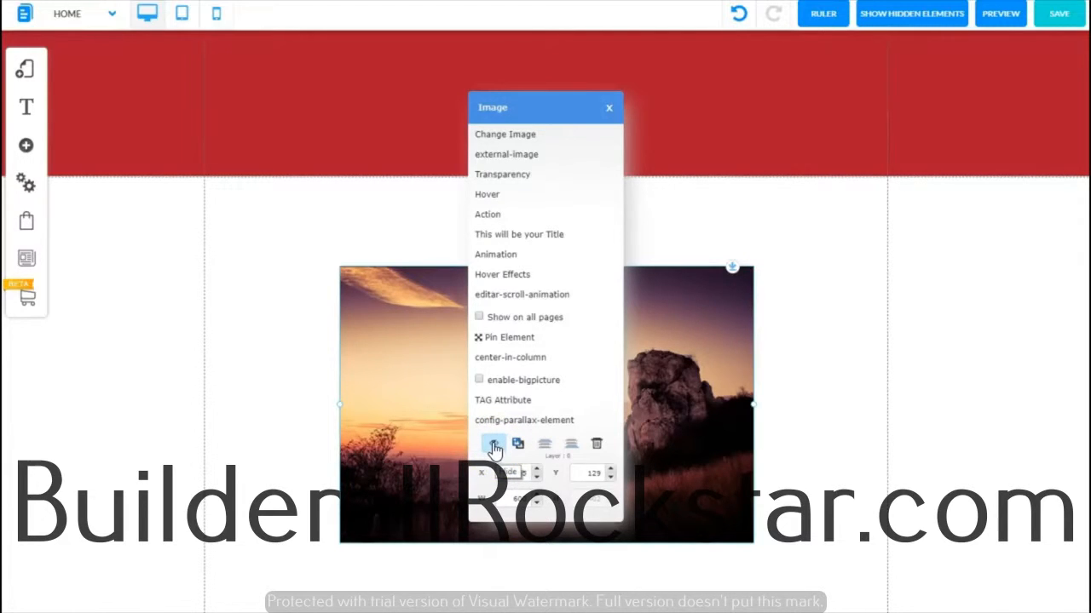
{"action": "left_click", "coordinate": [493, 445]}
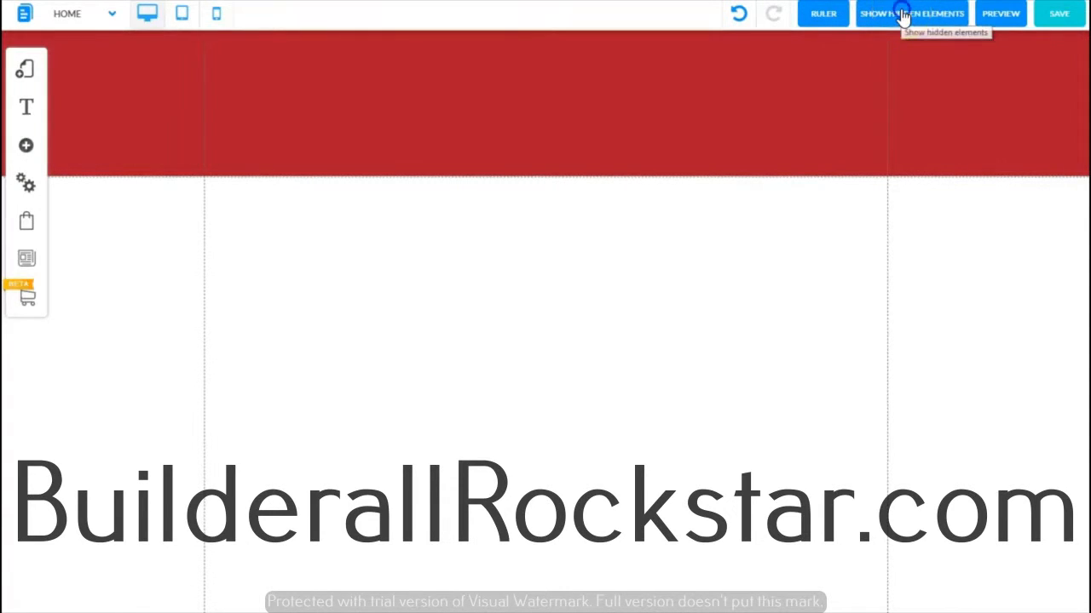
Step: Preview the hidden box in the hidden elements list, then recover the hidden image and close the list
{"action": "left_click", "coordinate": [903, 15]}
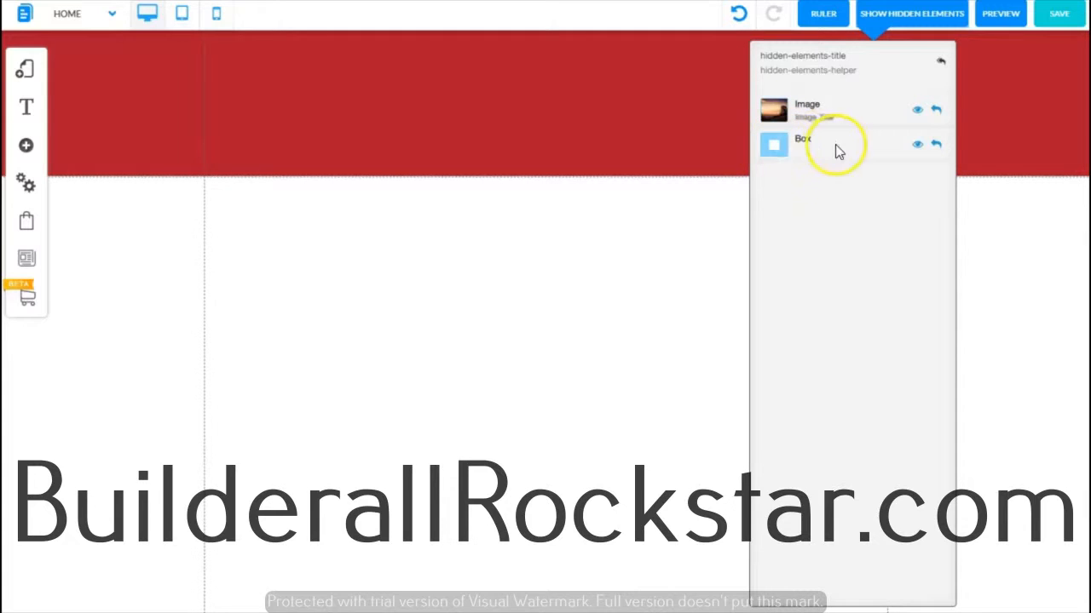
{"action": "left_click", "coordinate": [918, 146]}
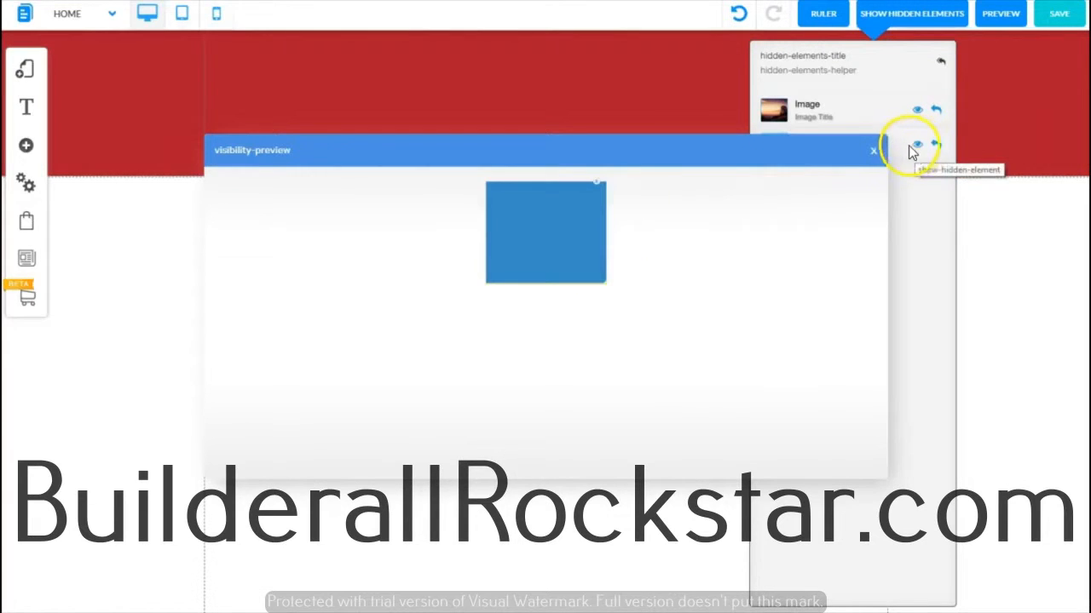
{"action": "left_click", "coordinate": [874, 156]}
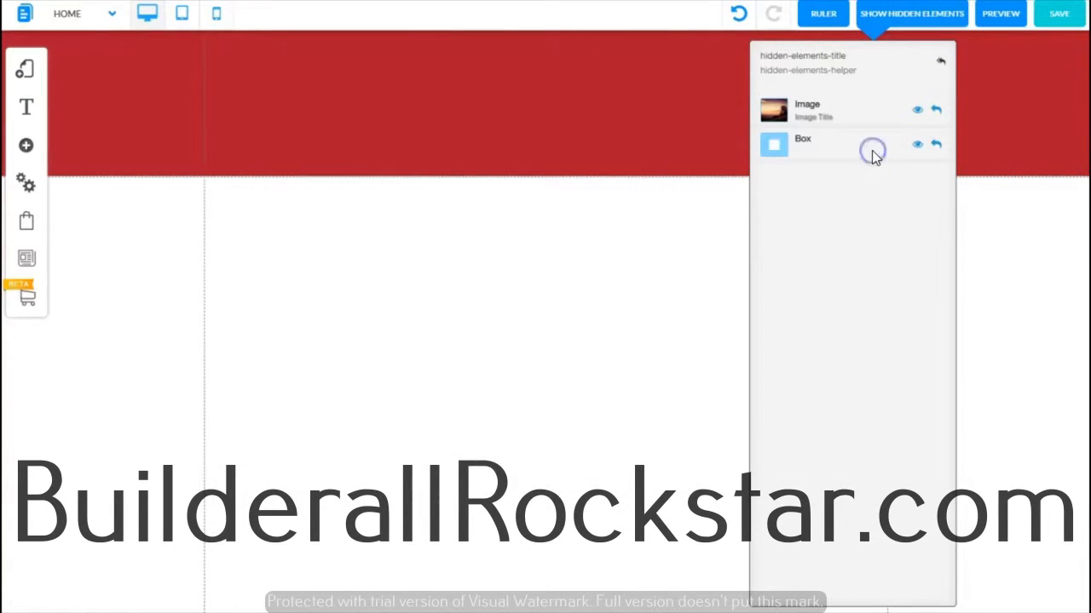
{"action": "left_click", "coordinate": [937, 112]}
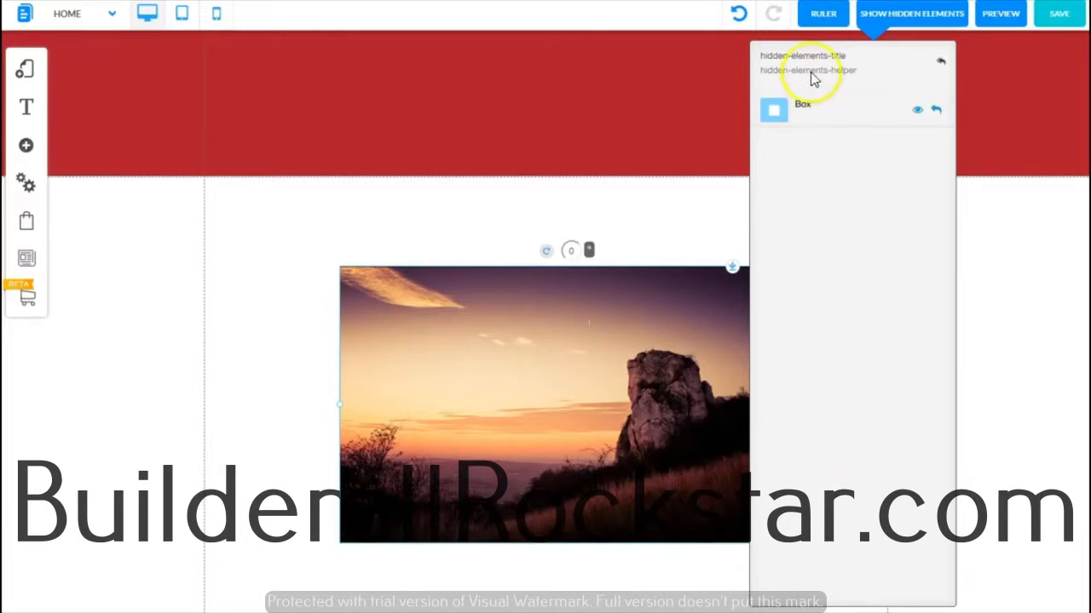
{"action": "left_click", "coordinate": [883, 17]}
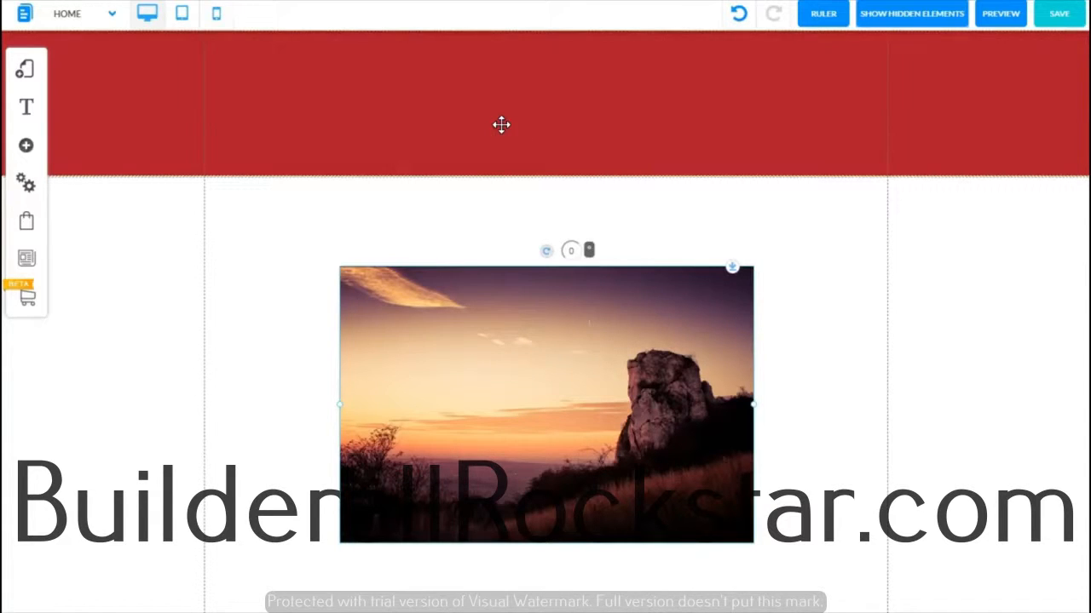
Step: Open Change Image for the picture and create and select a new file directory named Fruit Shop
{"action": "left_click", "coordinate": [555, 314]}
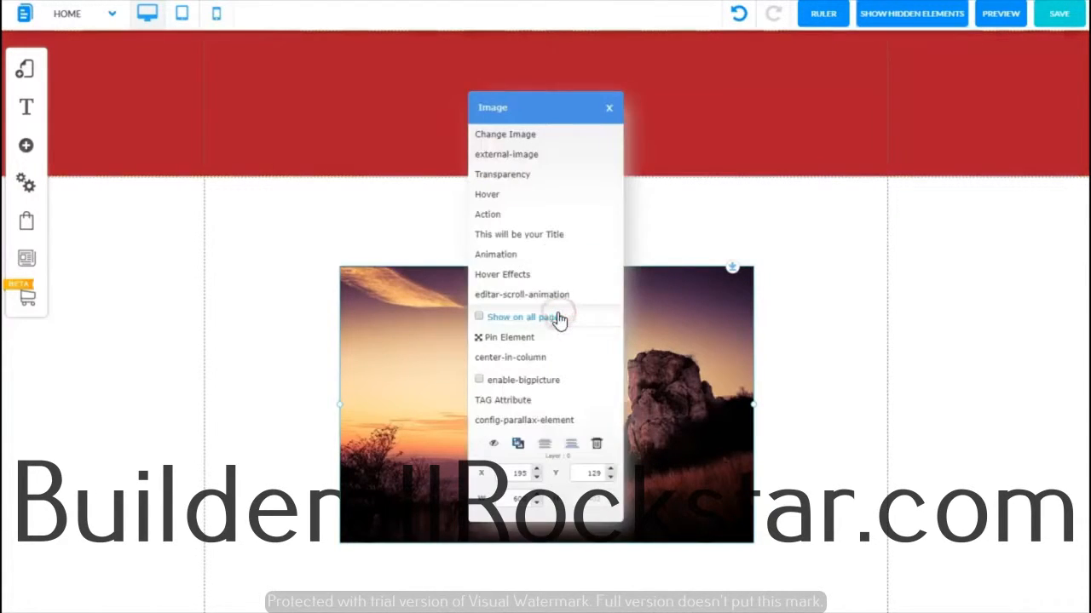
{"action": "left_click", "coordinate": [516, 139]}
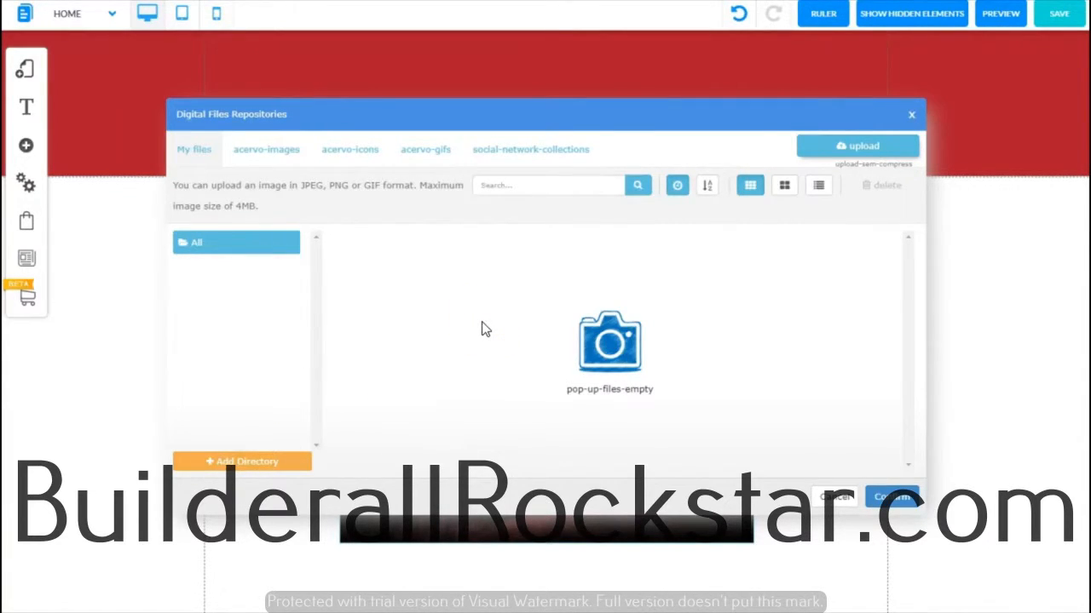
{"action": "left_click", "coordinate": [235, 464]}
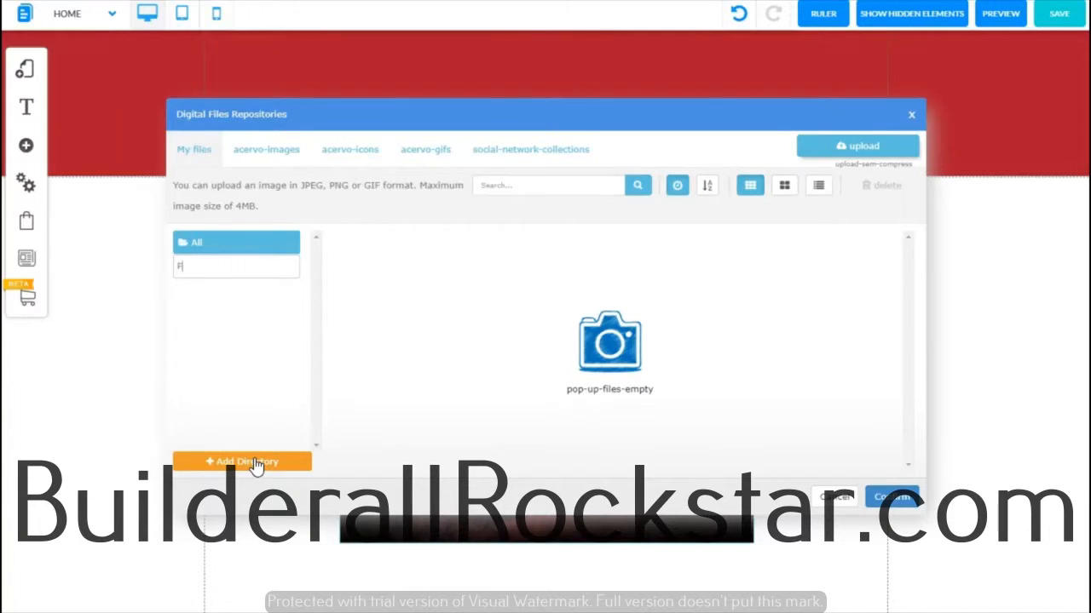
{"action": "type", "text": "uit Shop"}
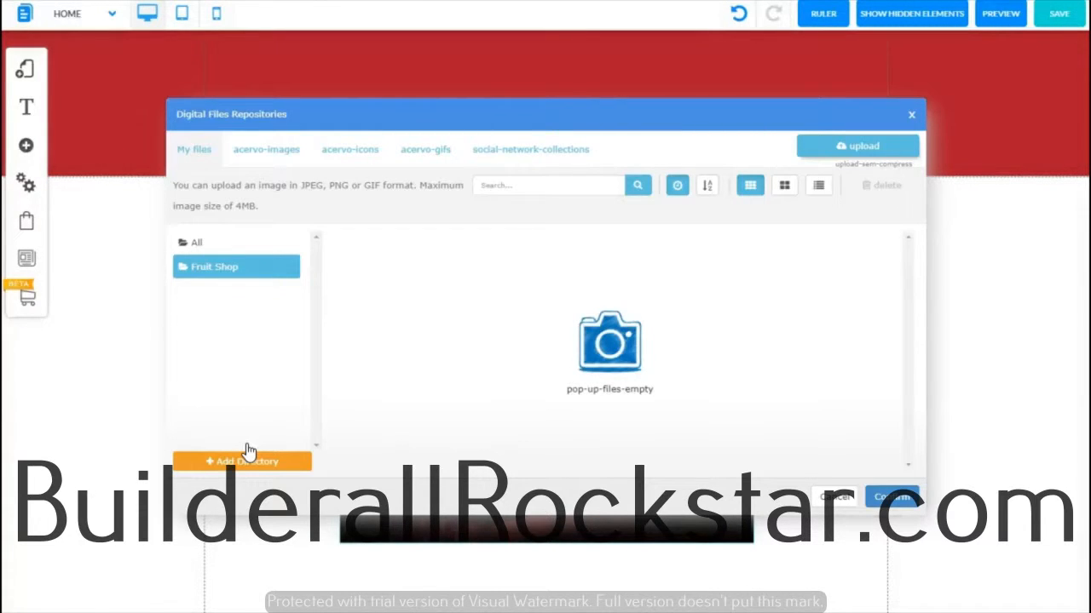
{"action": "left_click", "coordinate": [222, 268]}
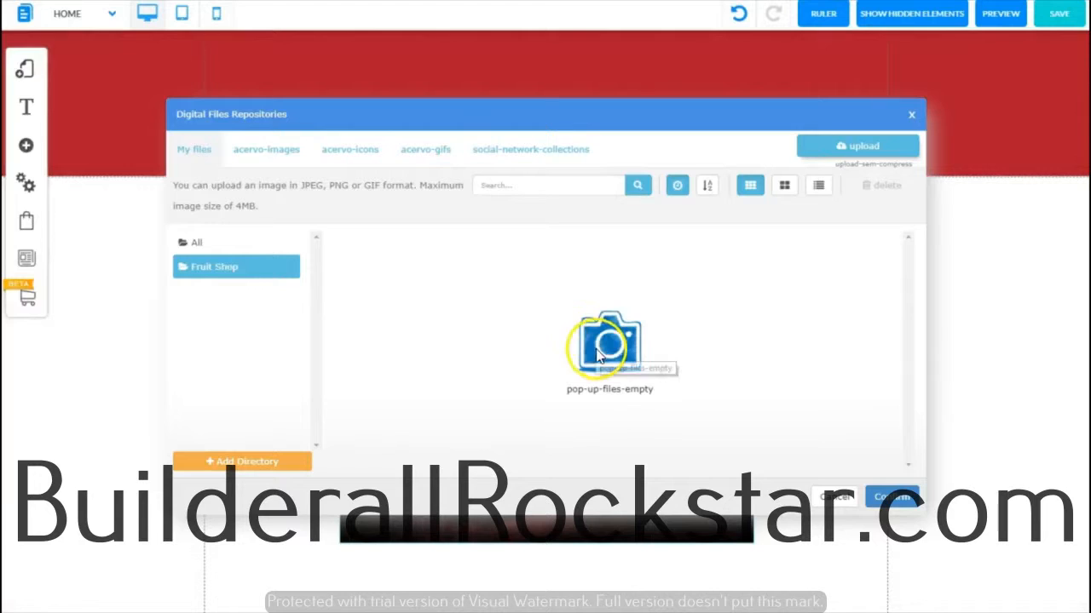
Step: Upload all images from the Fruit Shop Website folder on the Desktop to the file repository
{"action": "left_click", "coordinate": [831, 148]}
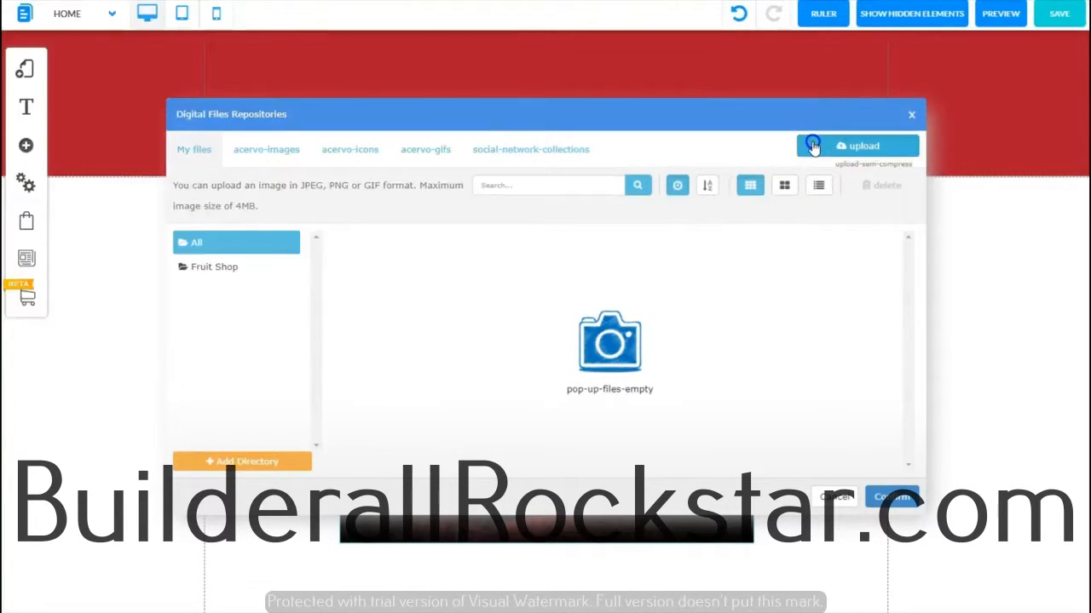
{"action": "left_click", "coordinate": [825, 143]}
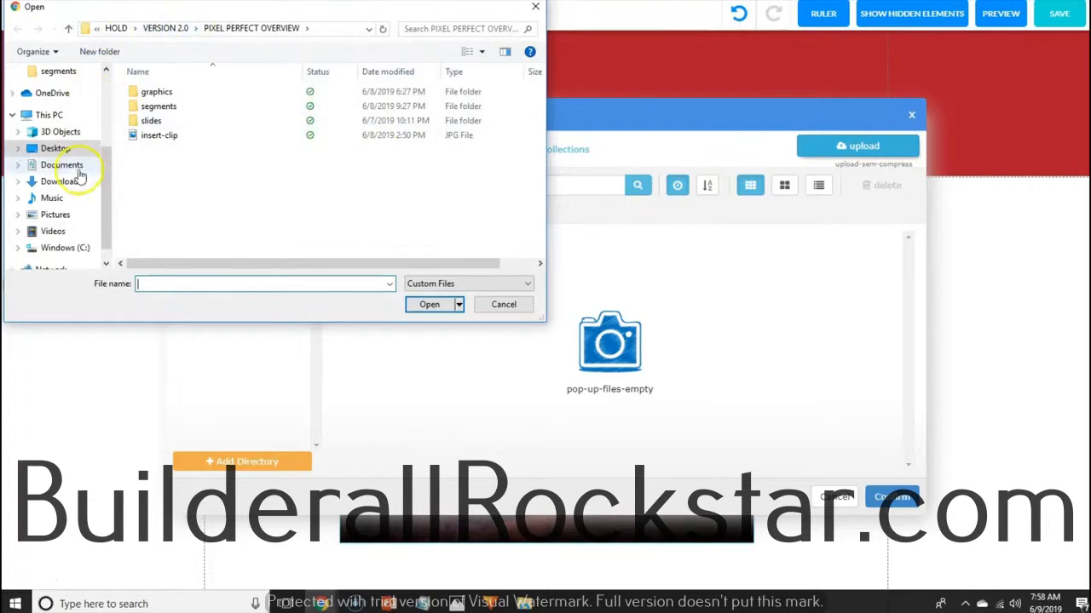
{"action": "left_click", "coordinate": [19, 149]}
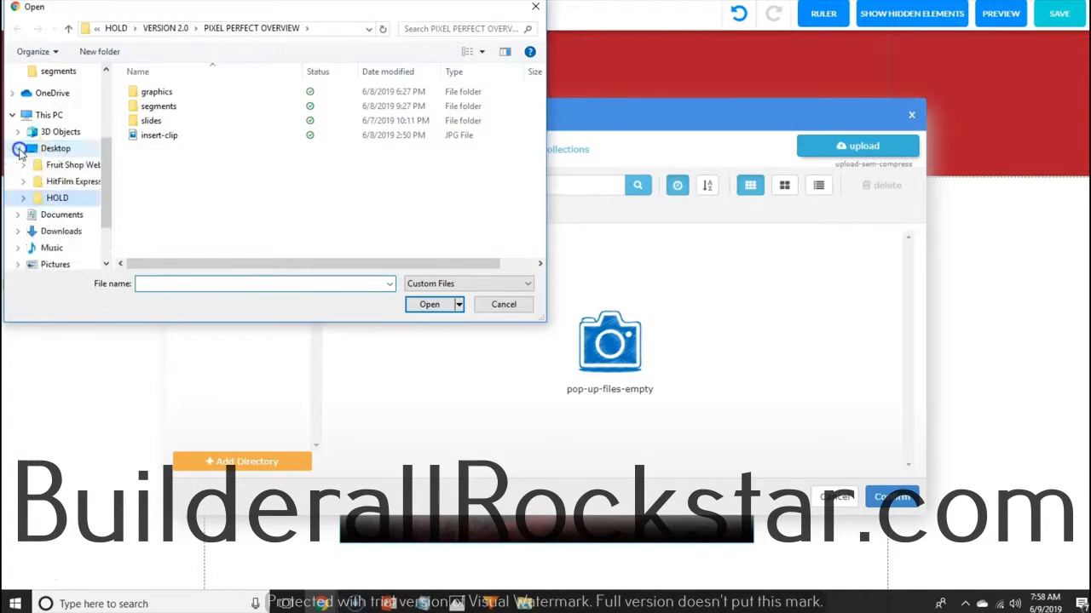
{"action": "left_click", "coordinate": [60, 168]}
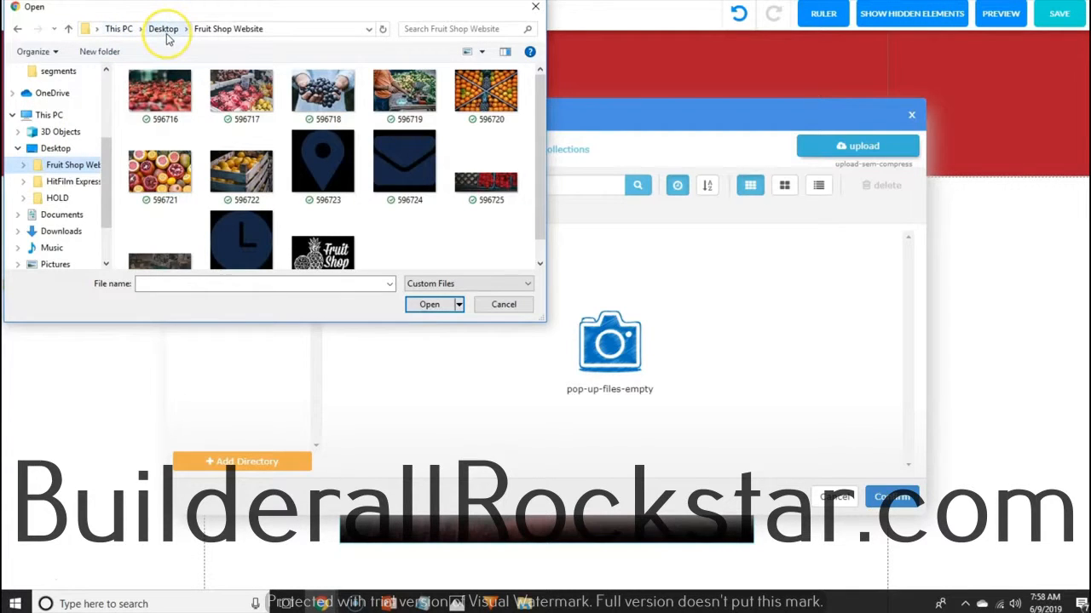
{"action": "scroll", "coordinate": [549, 235], "scroll_direction": "down", "scroll_amount": 1}
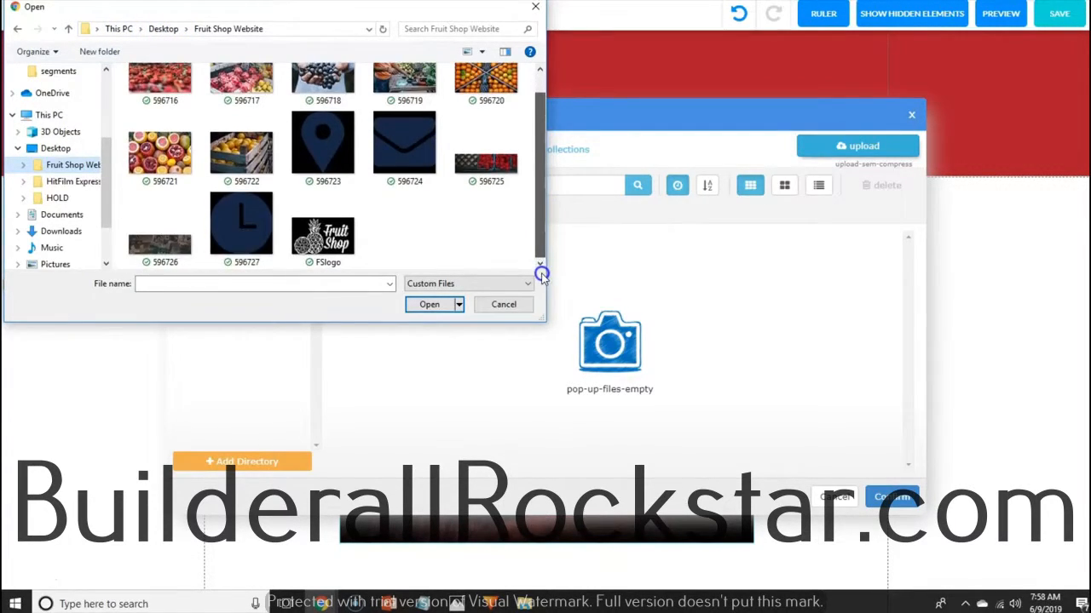
{"action": "left_click_drag", "start_coordinate": [538, 260], "coordinate": [537, 228]}
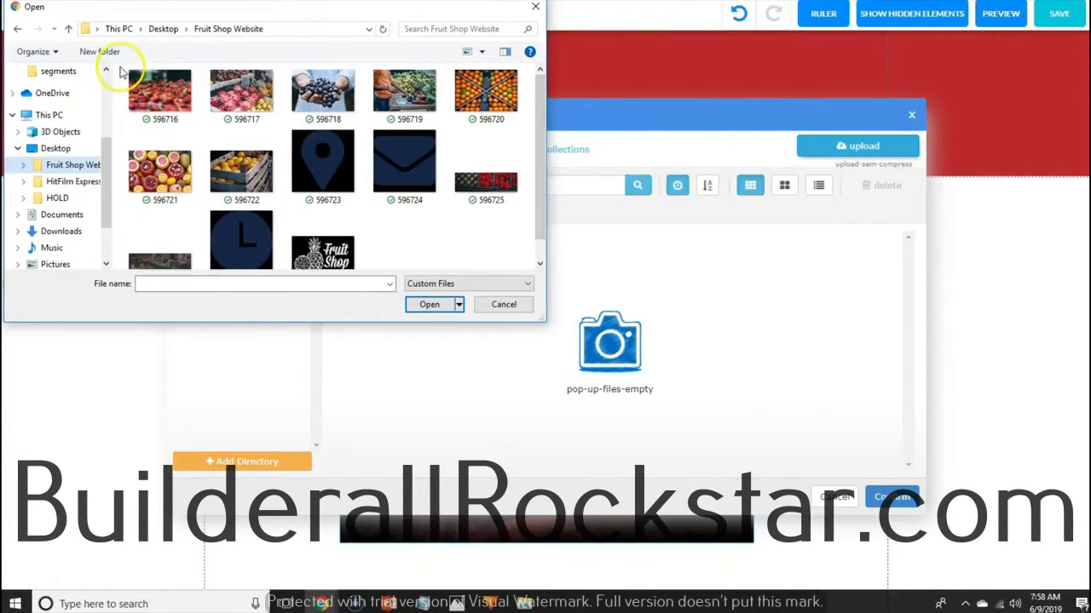
{"action": "left_click_drag", "start_coordinate": [121, 72], "coordinate": [502, 275]}
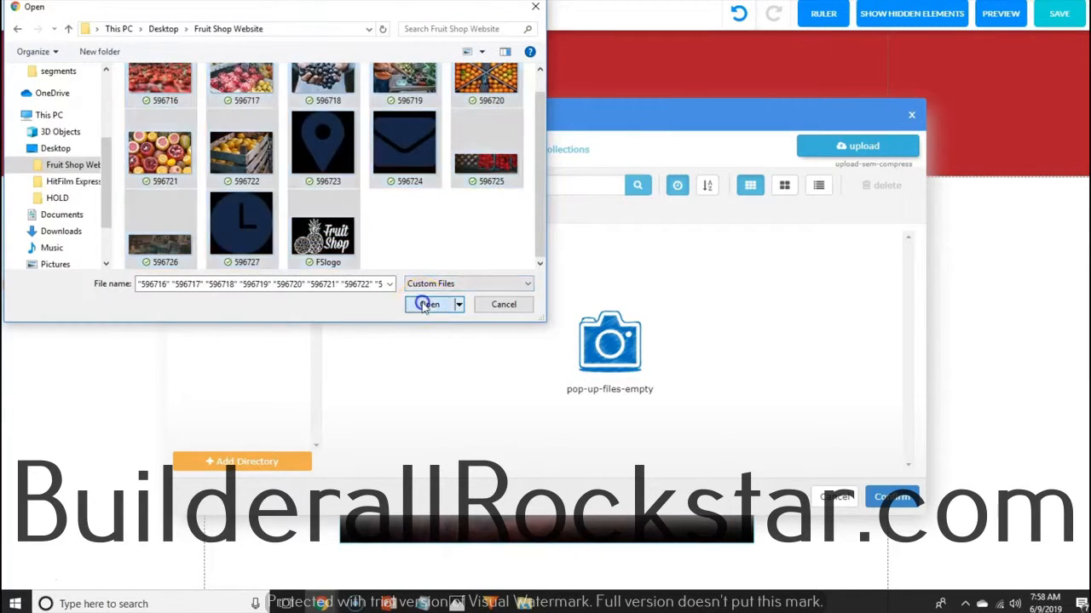
{"action": "left_click", "coordinate": [426, 304]}
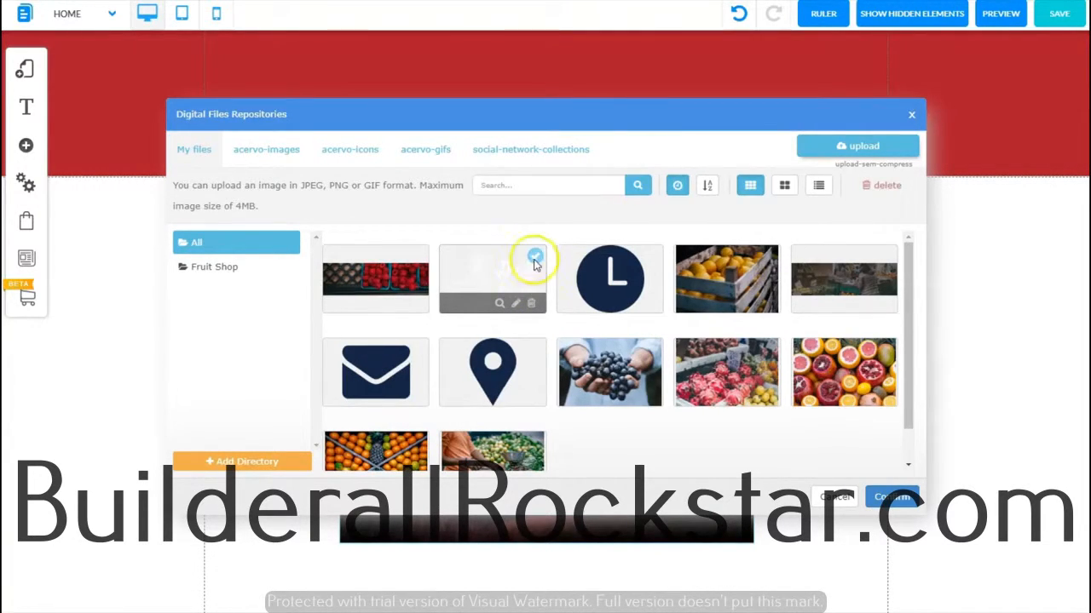
Step: Apply the FSlogo image to the picture, narrow its box and move it up into the red header
{"action": "left_click", "coordinate": [535, 256]}
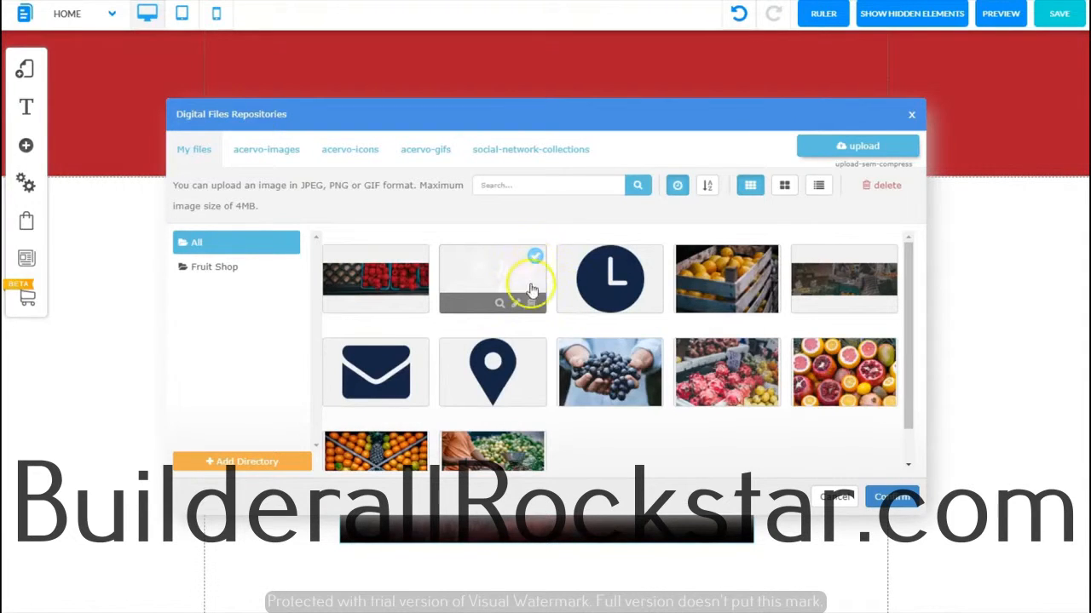
{"action": "left_click", "coordinate": [891, 497]}
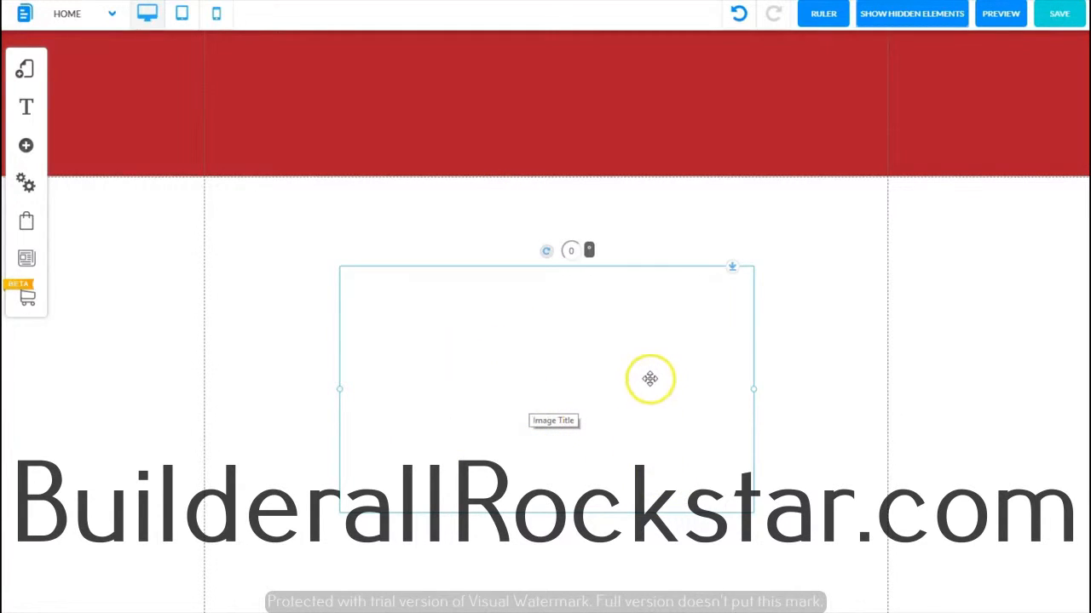
{"action": "left_click_drag", "start_coordinate": [650, 378], "coordinate": [645, 206]}
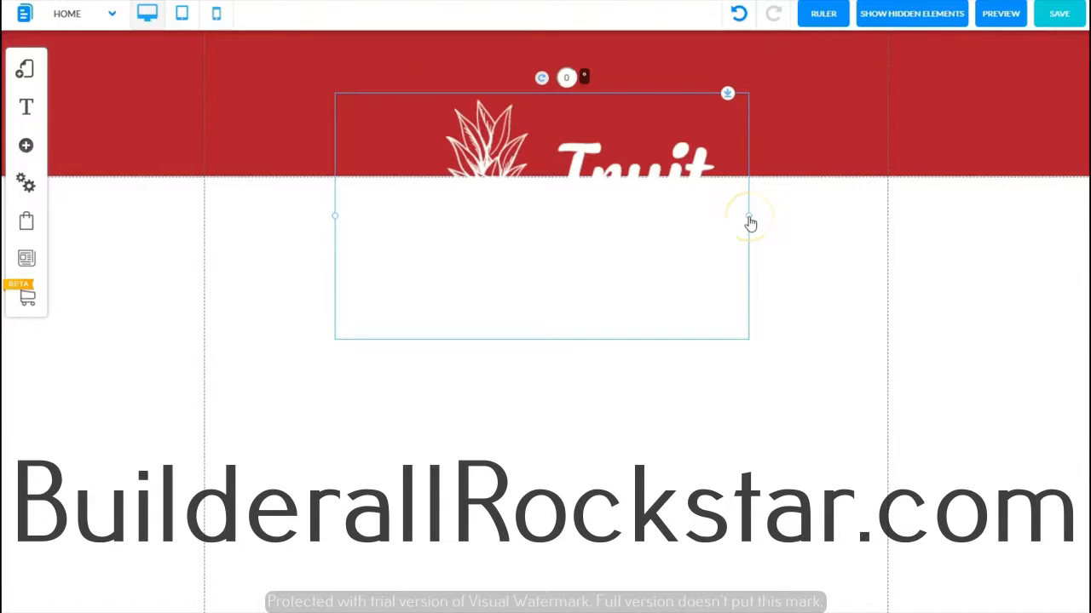
{"action": "left_click_drag", "start_coordinate": [748, 220], "coordinate": [570, 211]}
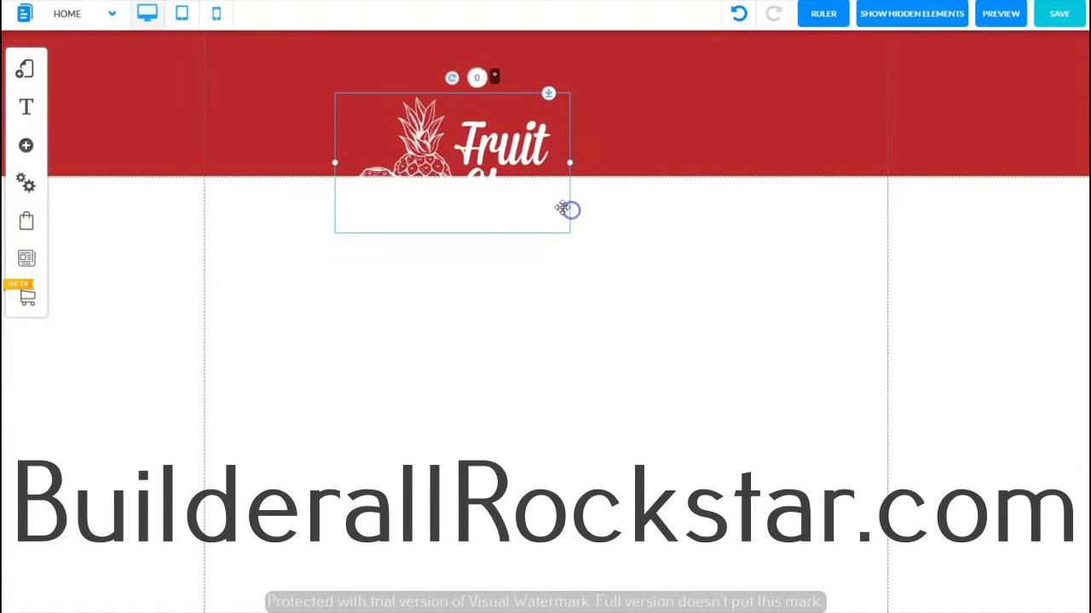
{"action": "left_click_drag", "start_coordinate": [442, 212], "coordinate": [437, 149]}
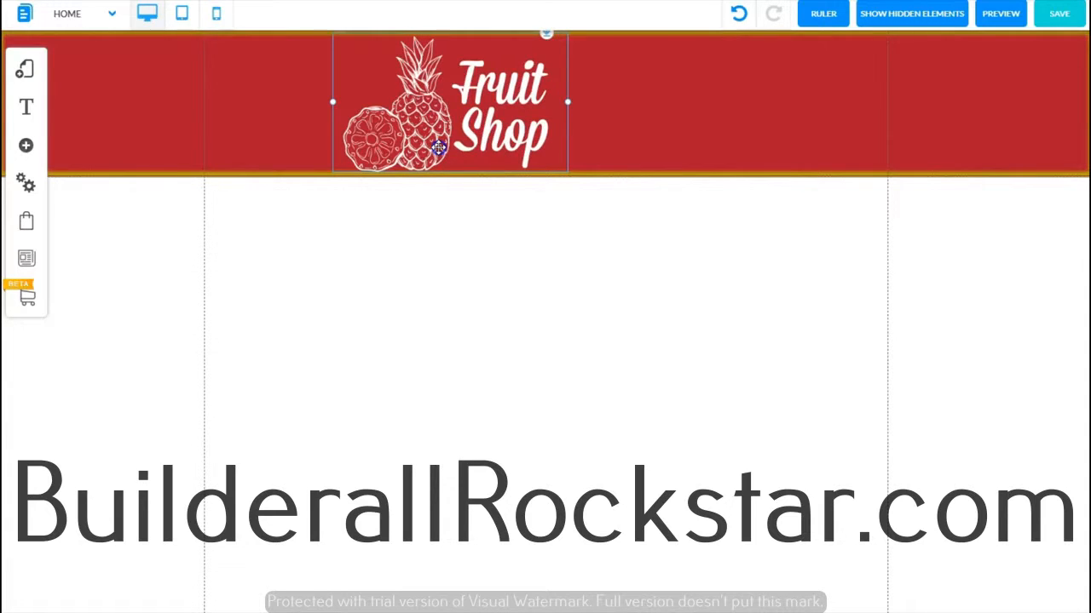
{"action": "left_click_drag", "start_coordinate": [438, 147], "coordinate": [438, 148]}
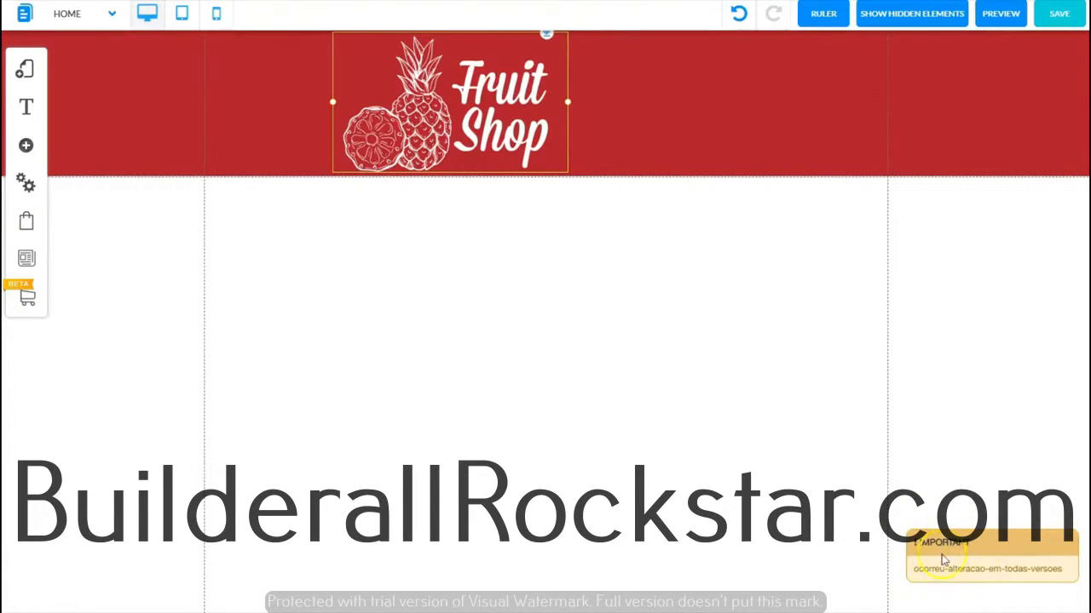
{"action": "left_click", "coordinate": [1002, 549]}
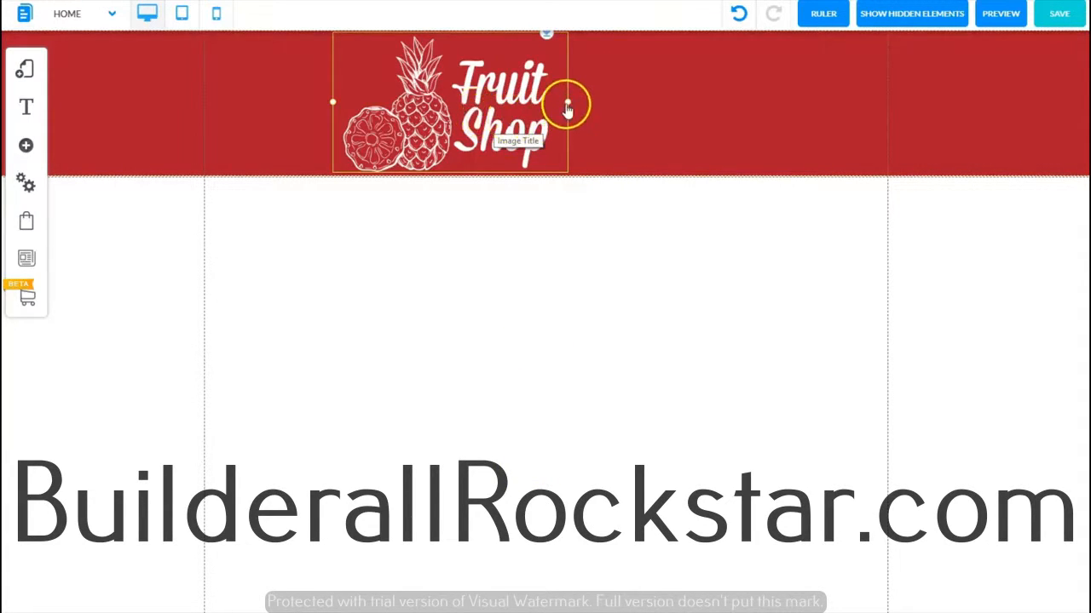
Step: Shrink the logo and move it left so it aligns with the content area's left edge in the header
{"action": "left_click_drag", "start_coordinate": [568, 102], "coordinate": [529, 93]}
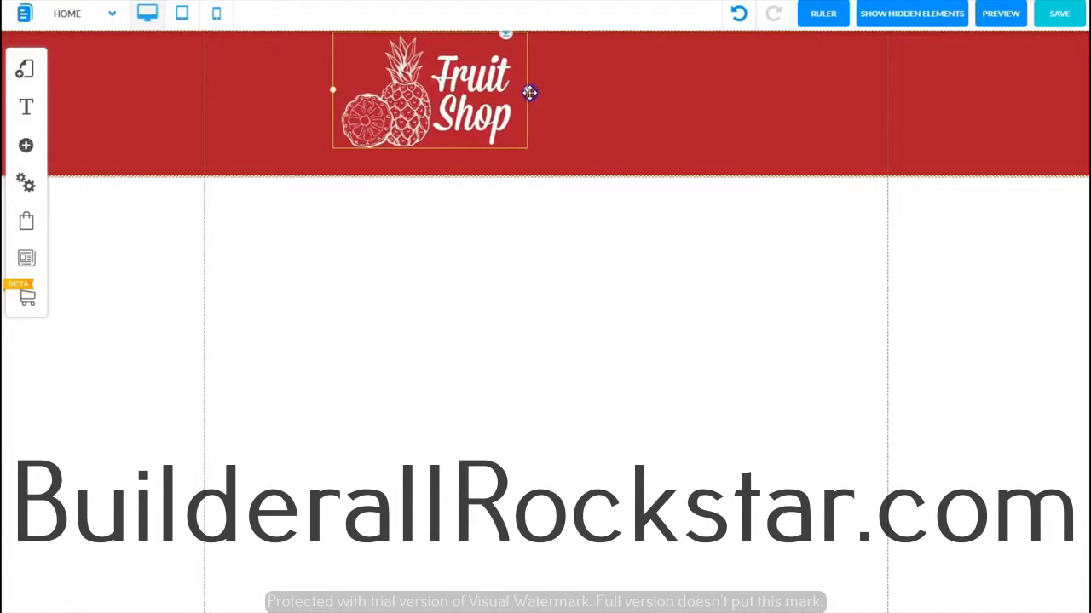
{"action": "left_click", "coordinate": [528, 92]}
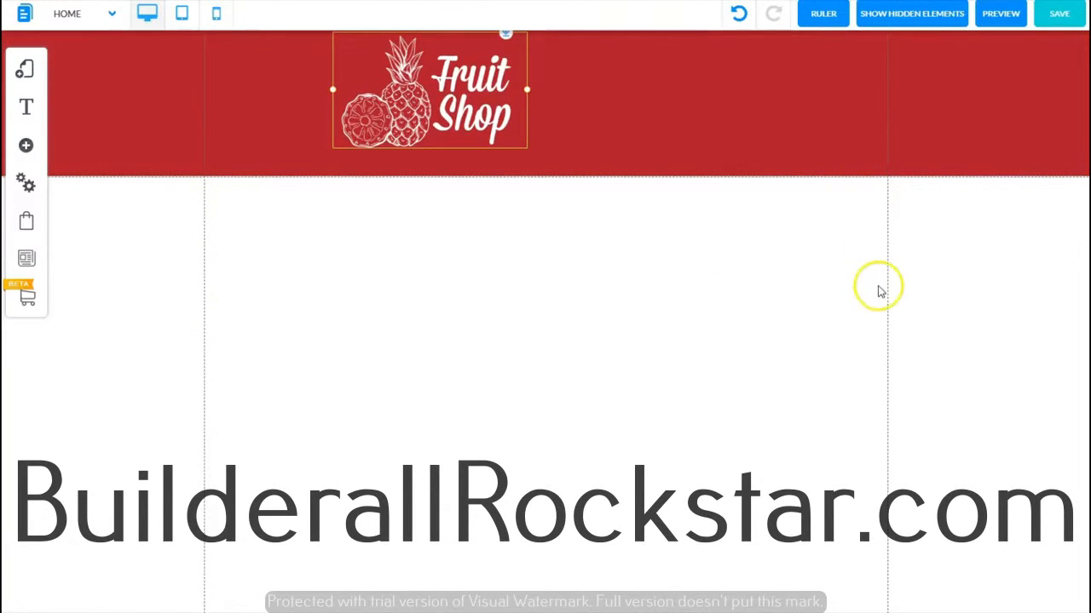
{"action": "left_click_drag", "start_coordinate": [433, 94], "coordinate": [306, 99]}
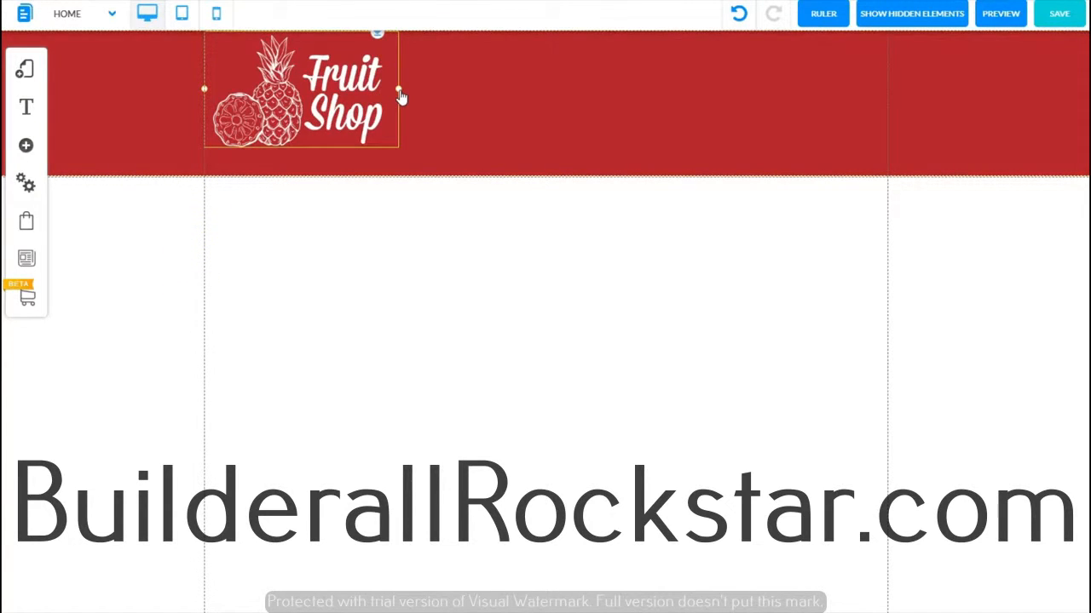
{"action": "left_click_drag", "start_coordinate": [397, 89], "coordinate": [392, 90]}
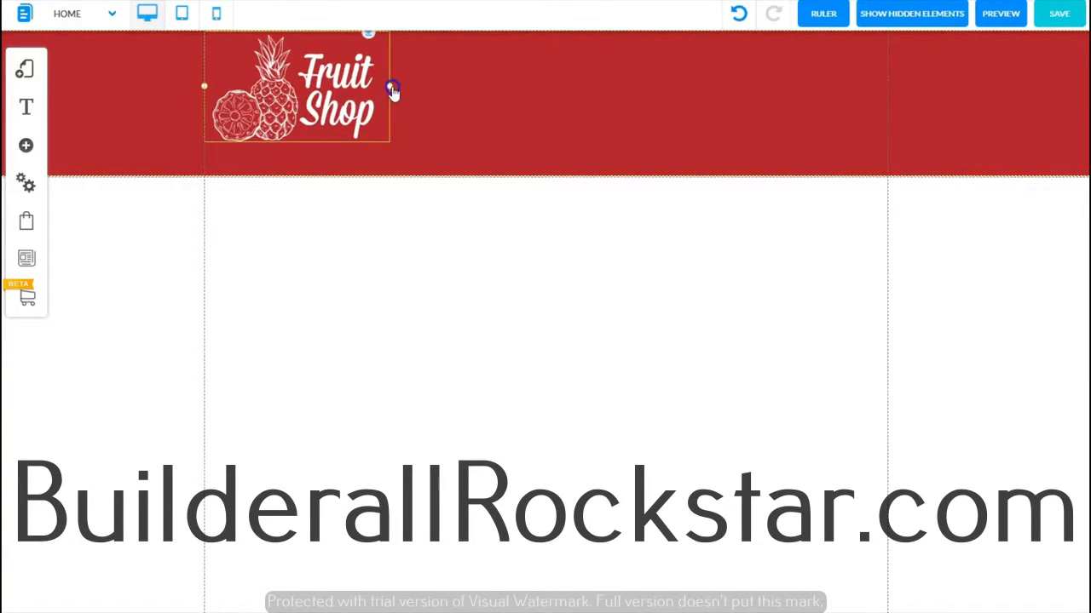
{"action": "left_click", "coordinate": [358, 78]}
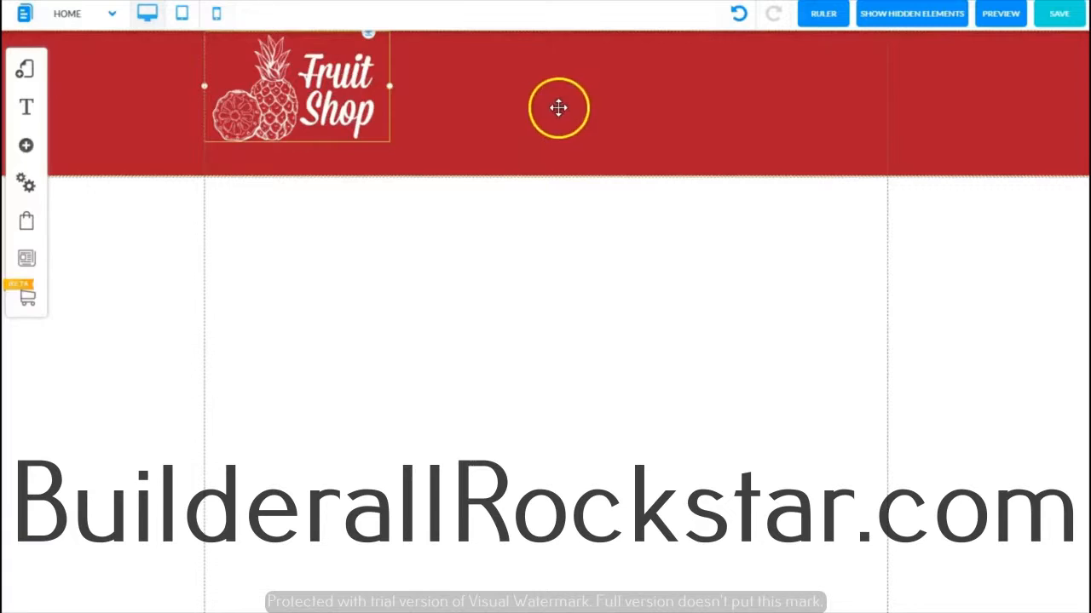
{"action": "left_click", "coordinate": [494, 120]}
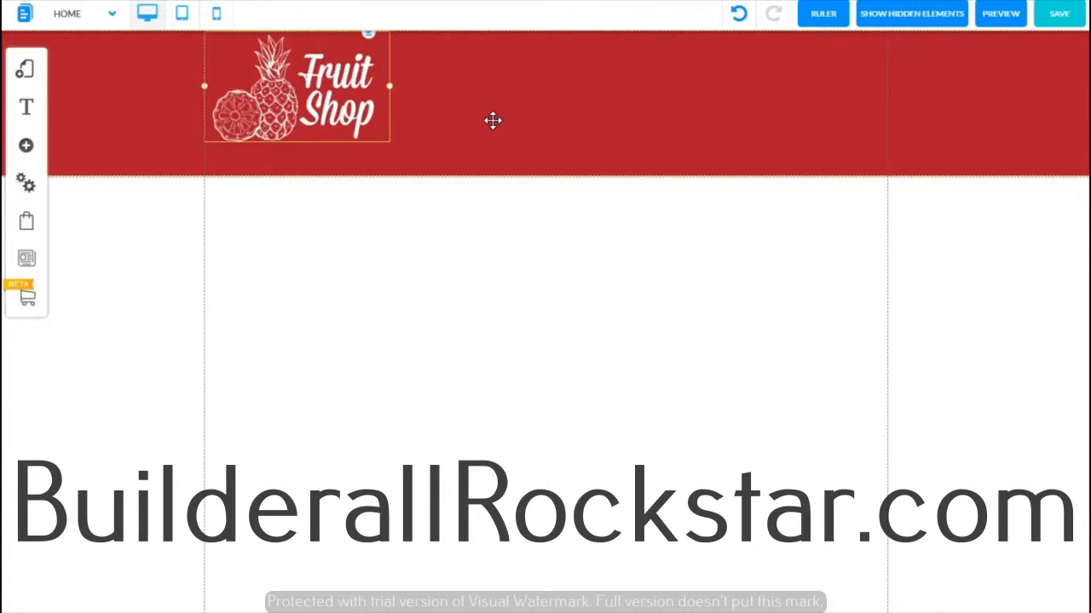
{"action": "left_click", "coordinate": [27, 148]}
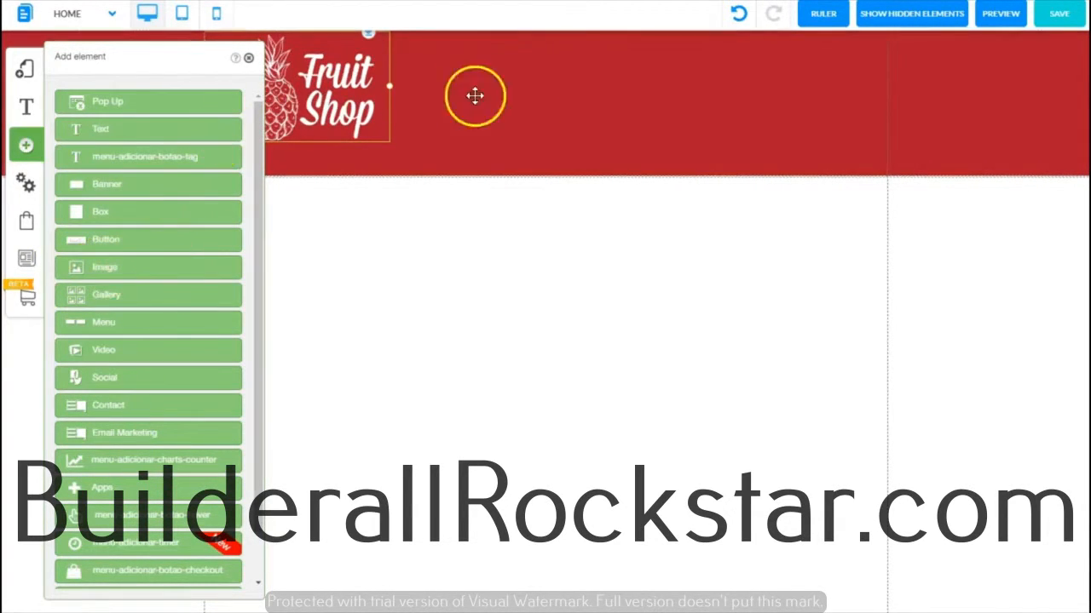
{"action": "left_click", "coordinate": [248, 58]}
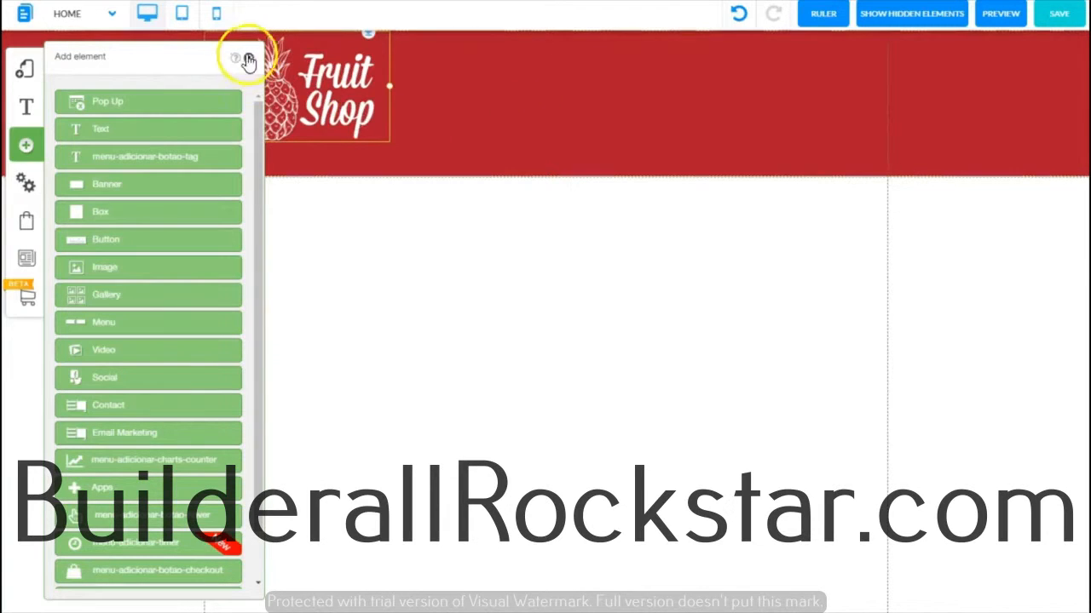
{"action": "left_click", "coordinate": [550, 115]}
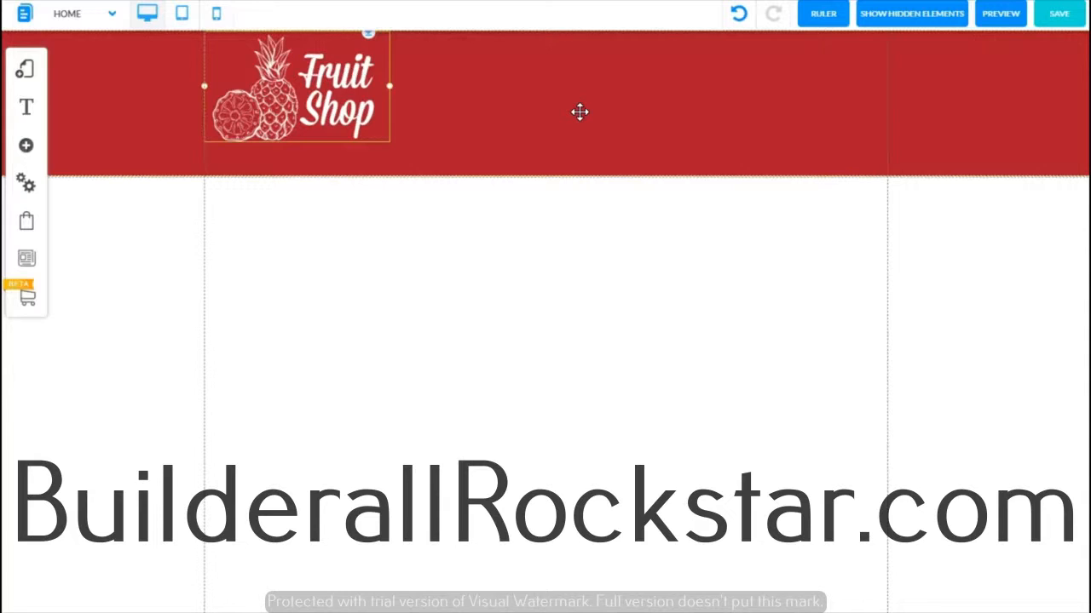
Step: Paste a copy of the logo beside the original and change the copy's picture to the envelope icon
{"action": "key", "text": "ctrl+v"}
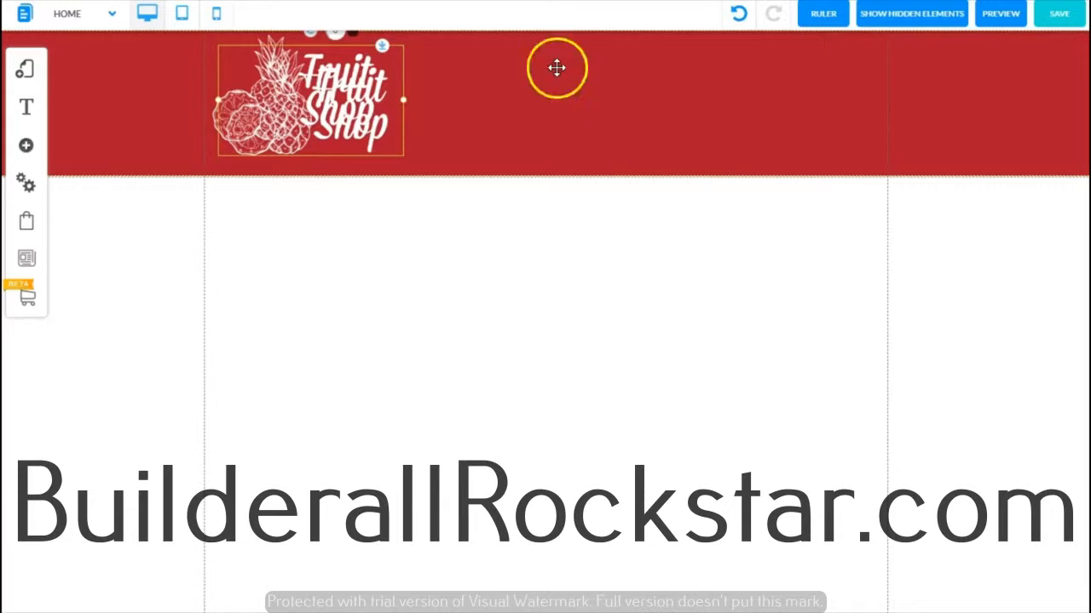
{"action": "left_click_drag", "start_coordinate": [406, 112], "coordinate": [632, 84]}
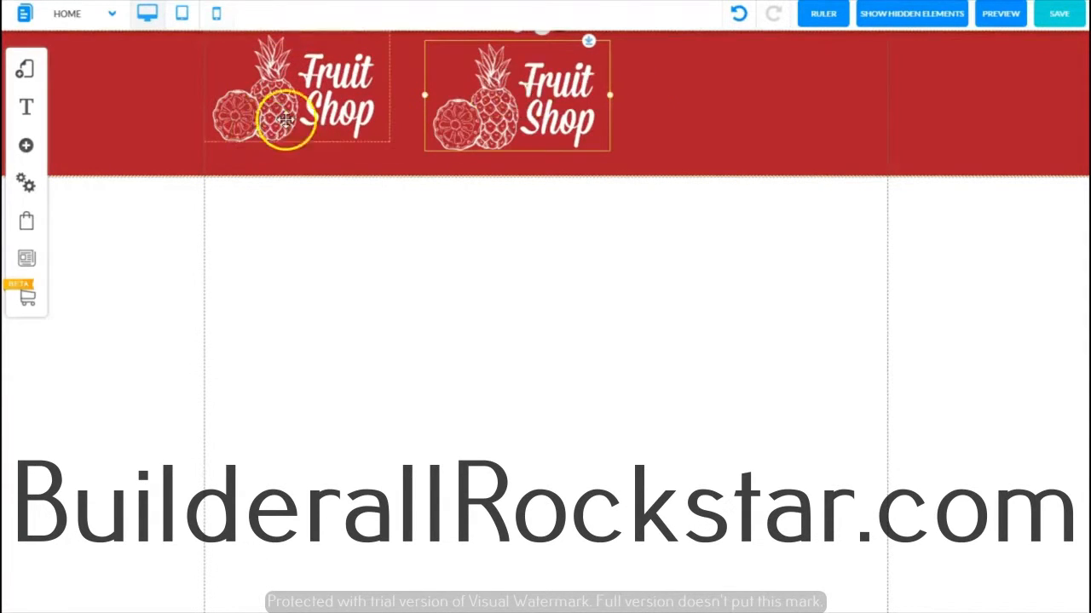
{"action": "left_click", "coordinate": [510, 82]}
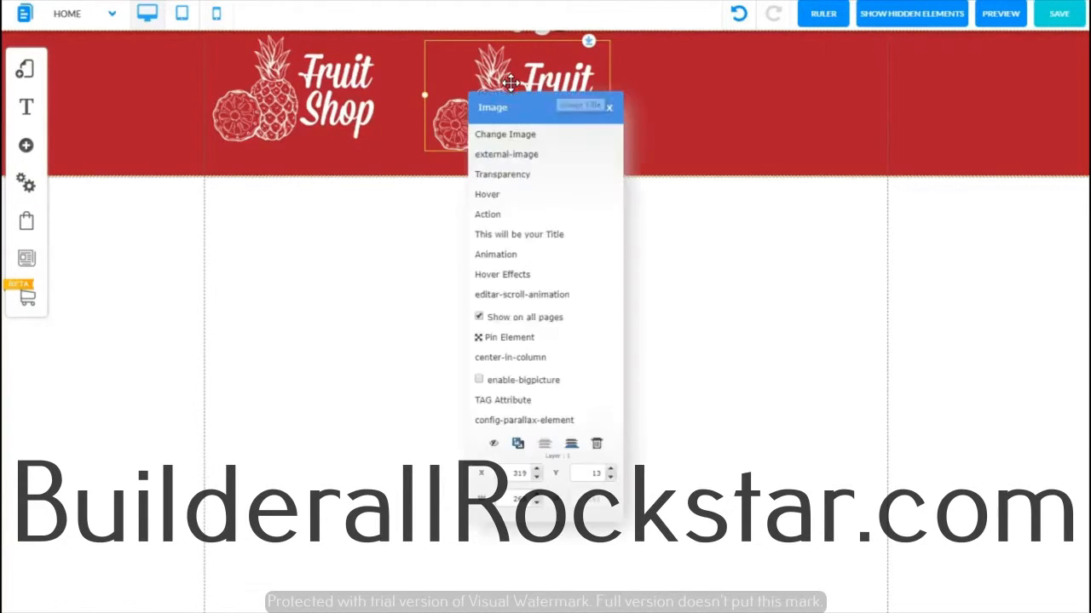
{"action": "left_click", "coordinate": [506, 137]}
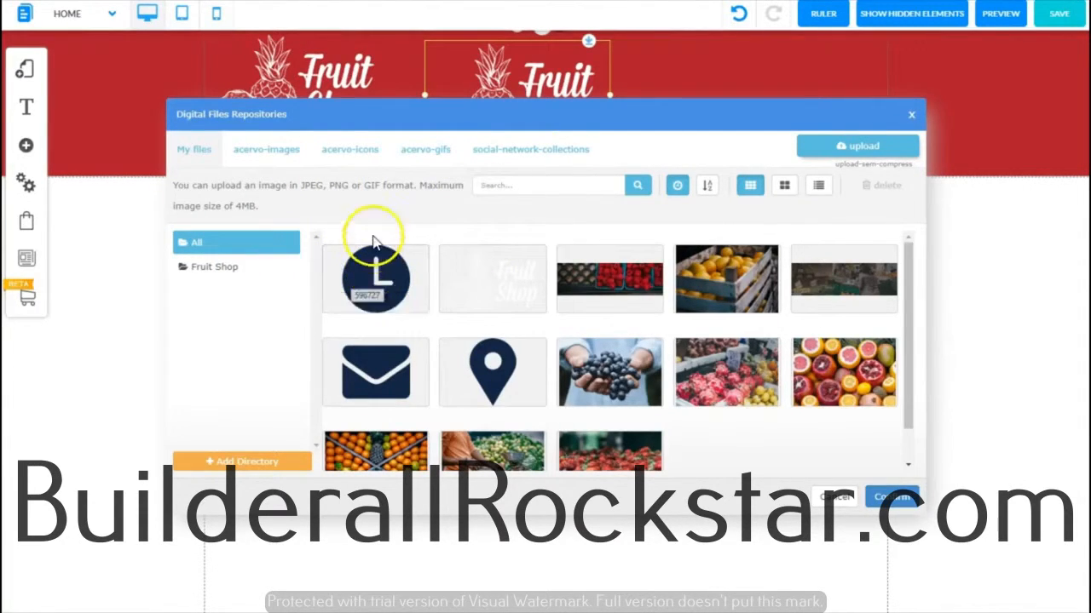
{"action": "left_click", "coordinate": [383, 365]}
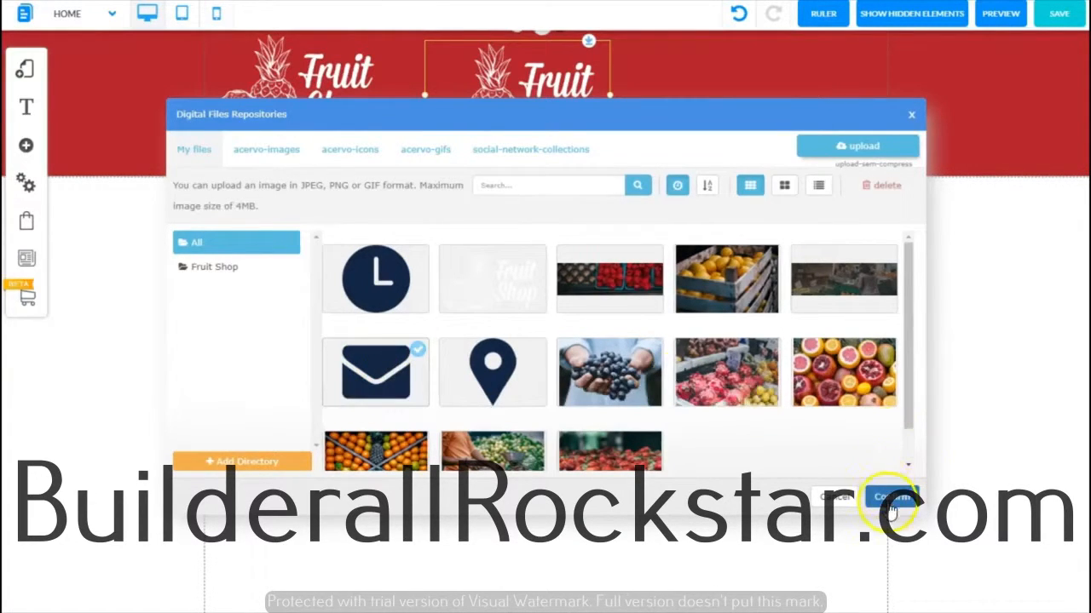
{"action": "left_click", "coordinate": [890, 505]}
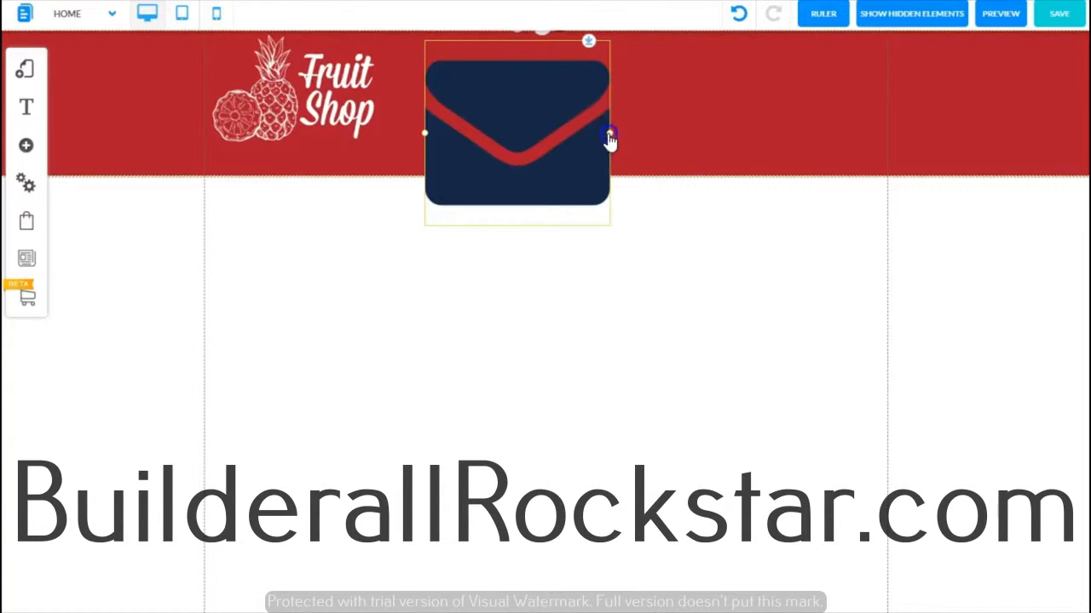
Step: Shrink the envelope icon to a small size and move it toward the header's right side
{"action": "left_click_drag", "start_coordinate": [610, 138], "coordinate": [471, 49]}
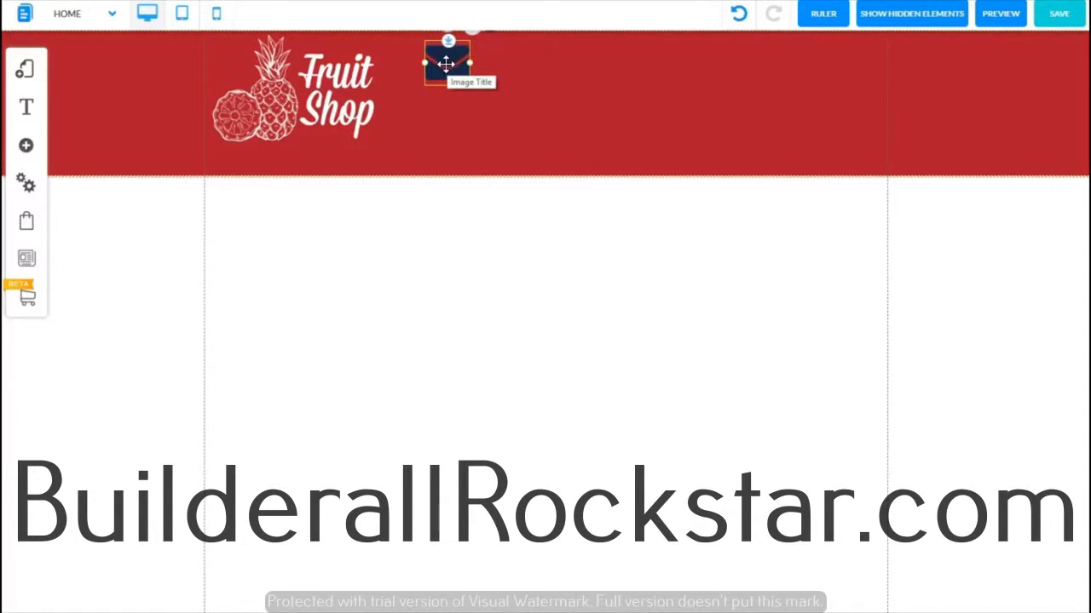
{"action": "left_click_drag", "start_coordinate": [447, 63], "coordinate": [709, 80]}
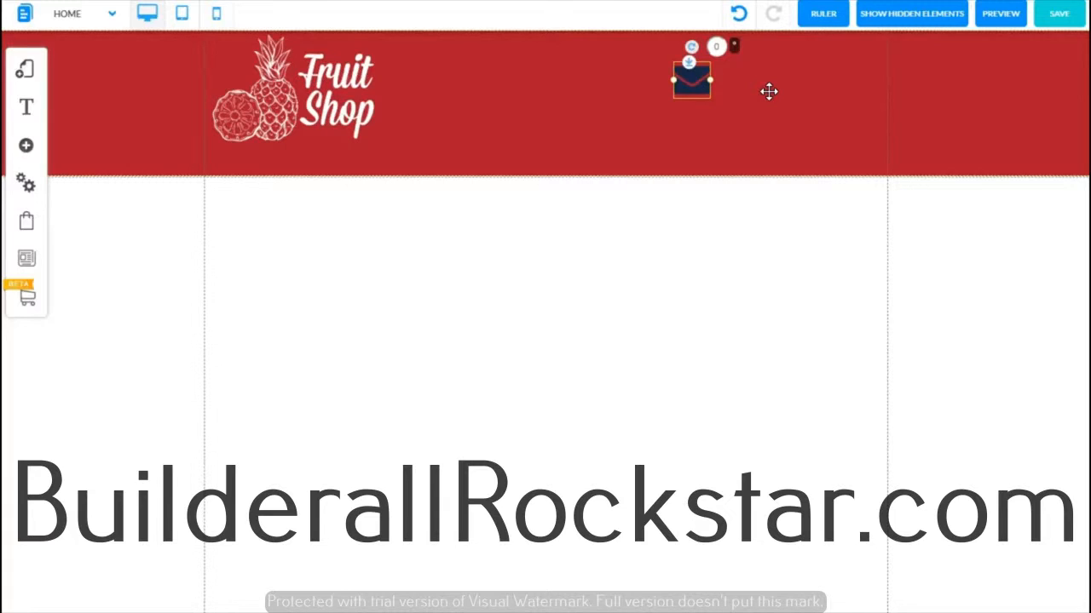
Step: Duplicate the envelope icon twice and arrange the three envelopes in an evenly spaced row across the header
{"action": "key", "text": "ctrl+d"}
{"action": "key", "text": "ctrl+d"}
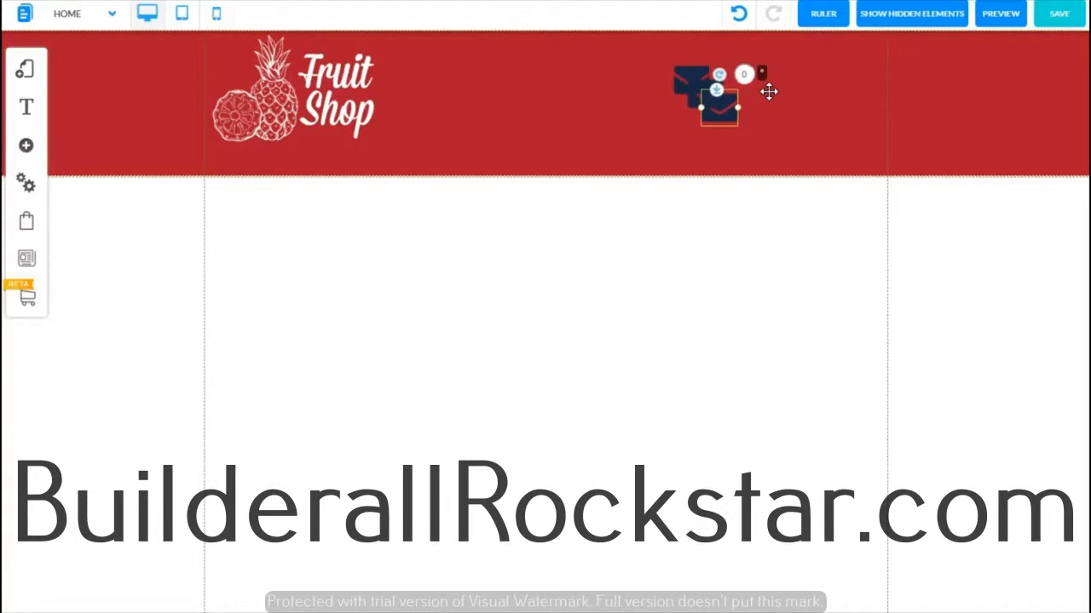
{"action": "left_click_drag", "start_coordinate": [728, 104], "coordinate": [483, 88]}
{"action": "left_click_drag", "start_coordinate": [689, 119], "coordinate": [588, 75]}
{"action": "left_click_drag", "start_coordinate": [486, 80], "coordinate": [454, 76]}
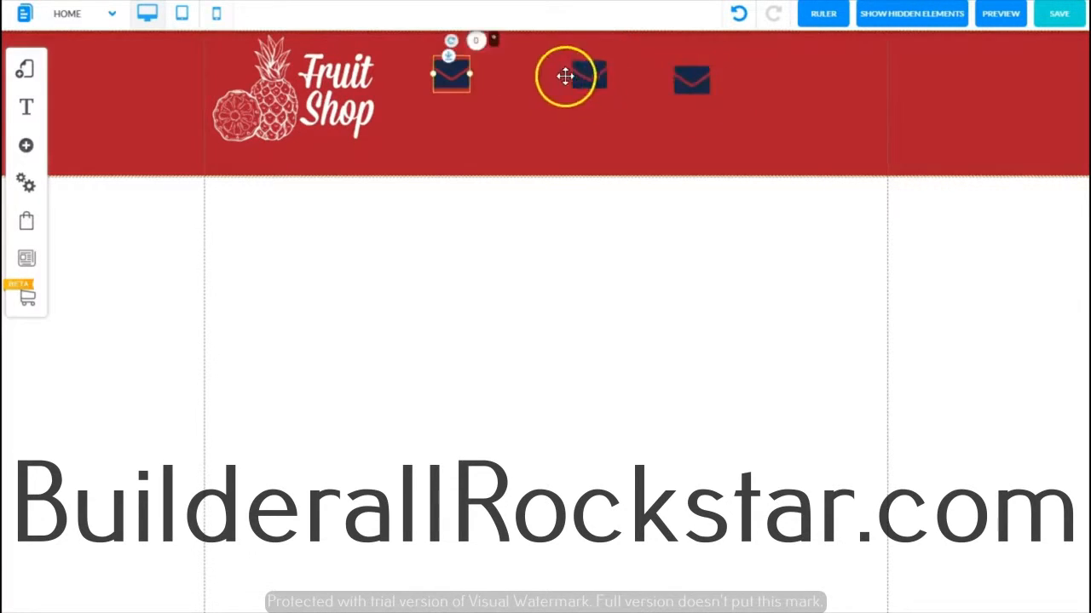
{"action": "left_click_drag", "start_coordinate": [705, 79], "coordinate": [769, 76]}
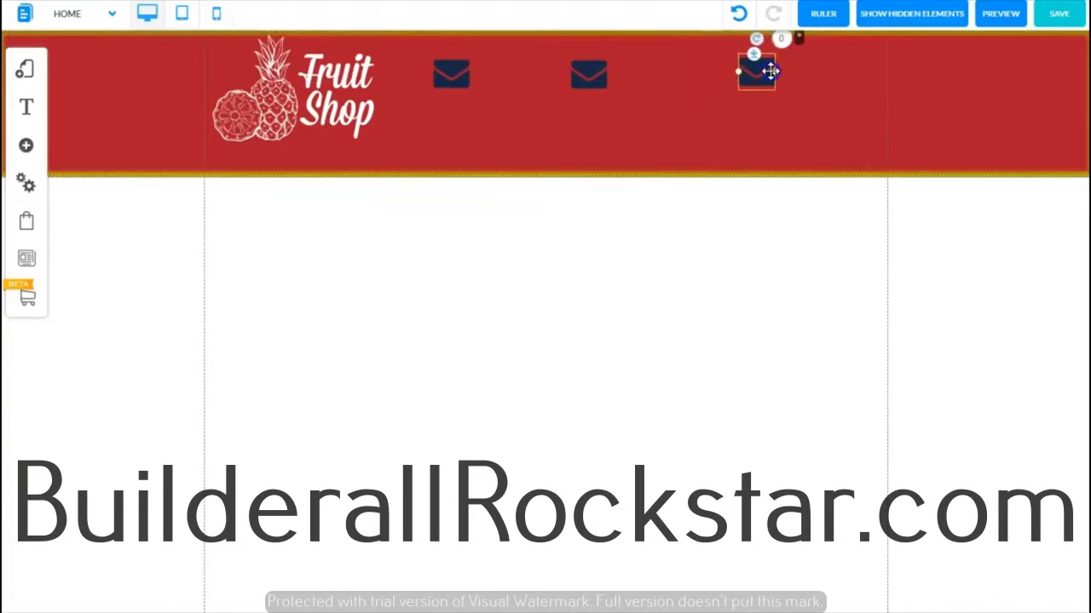
Step: Change the middle envelope's picture to the location pin icon from the uploaded files
{"action": "left_click_drag", "start_coordinate": [594, 78], "coordinate": [608, 77]}
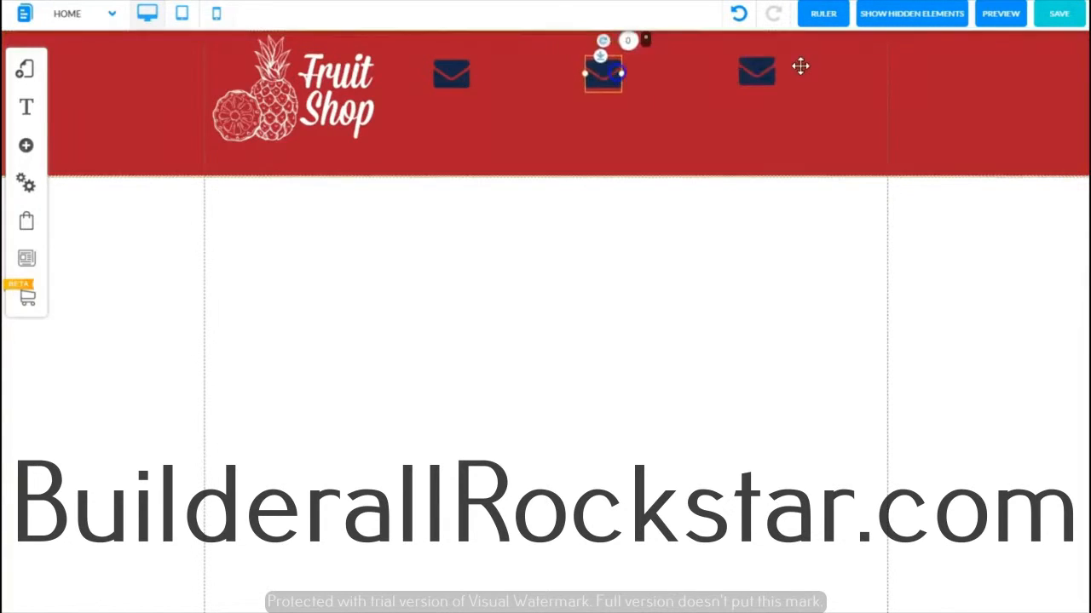
{"action": "left_click", "coordinate": [485, 94]}
{"action": "left_click", "coordinate": [863, 96]}
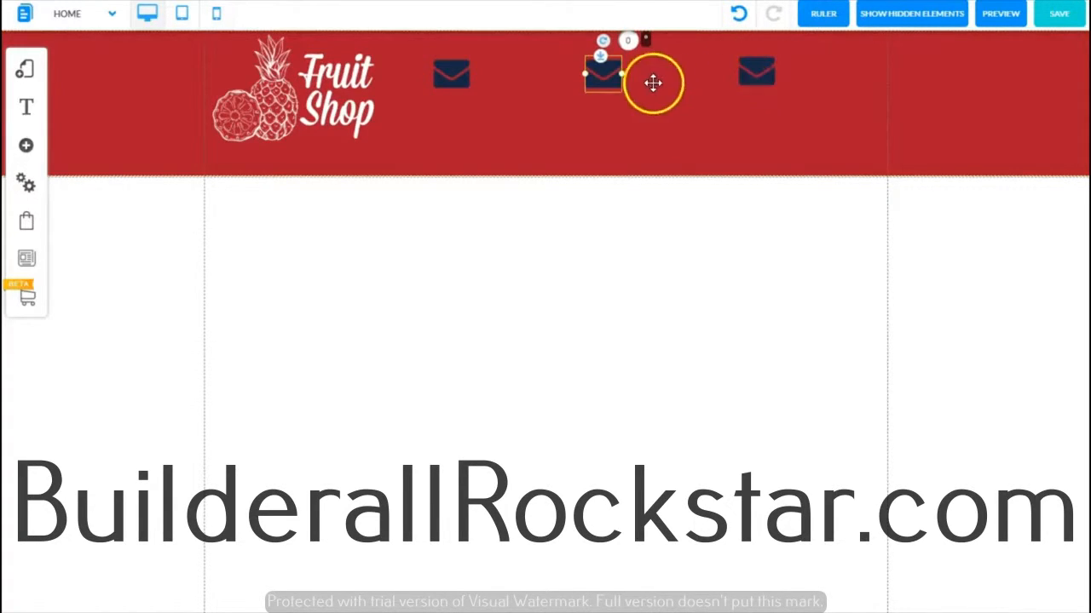
{"action": "left_click", "coordinate": [604, 79]}
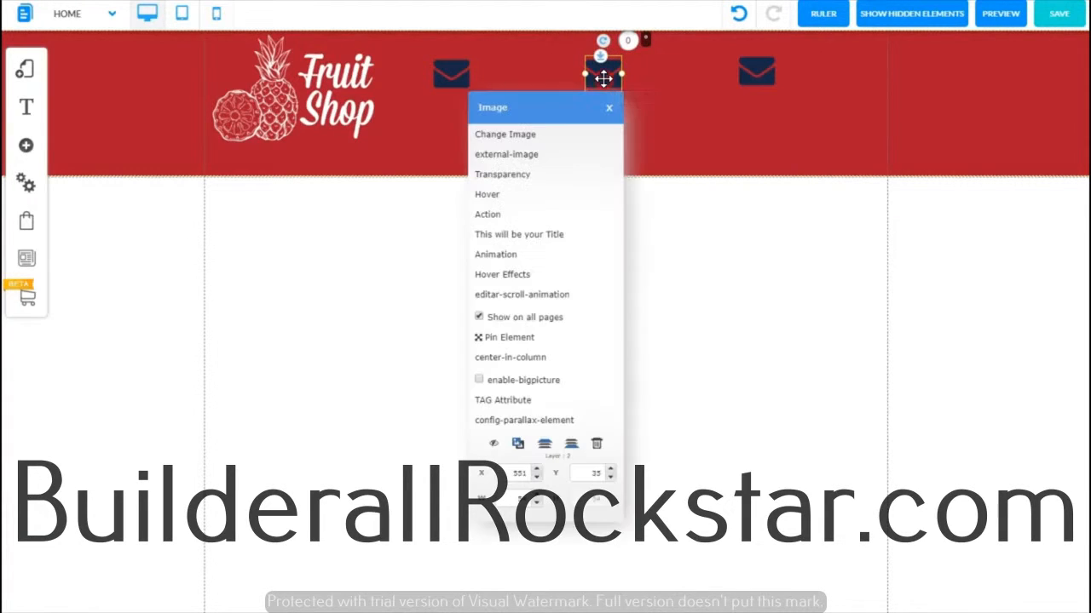
{"action": "left_click", "coordinate": [543, 136]}
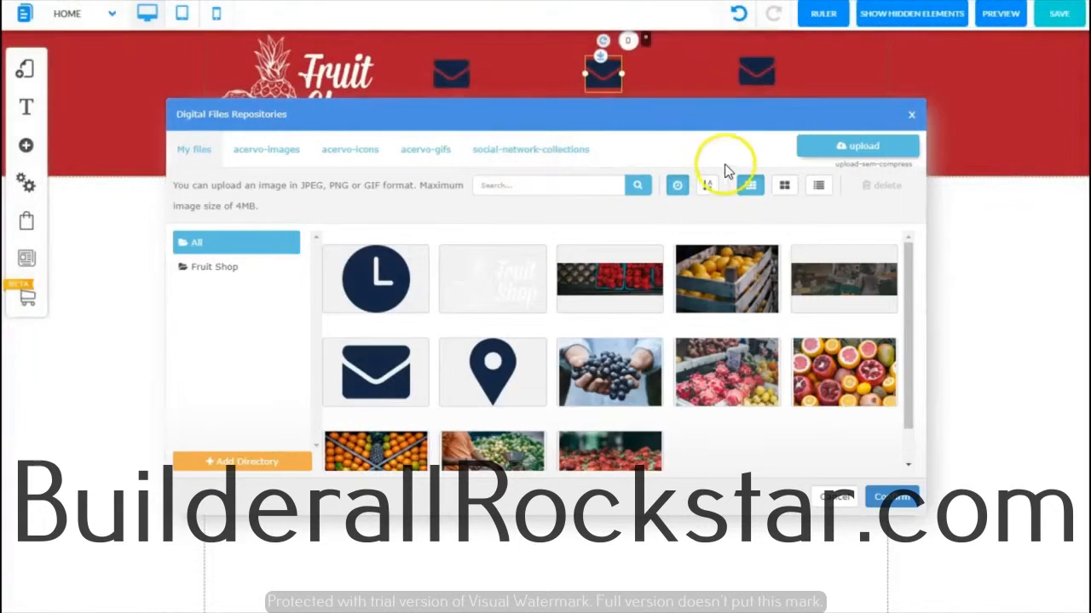
{"action": "left_click", "coordinate": [514, 365]}
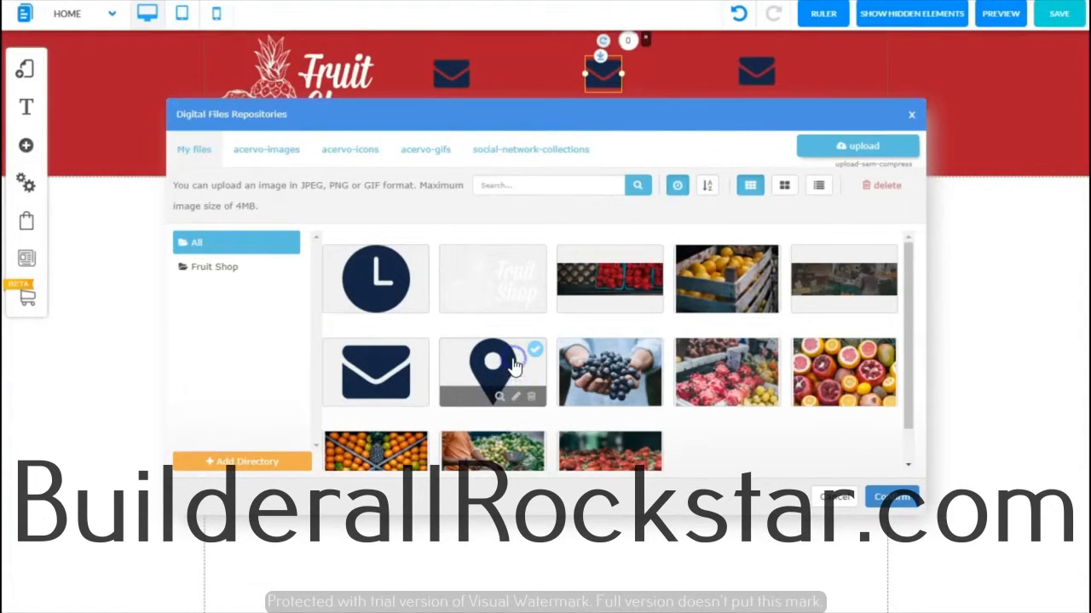
{"action": "left_click", "coordinate": [882, 496]}
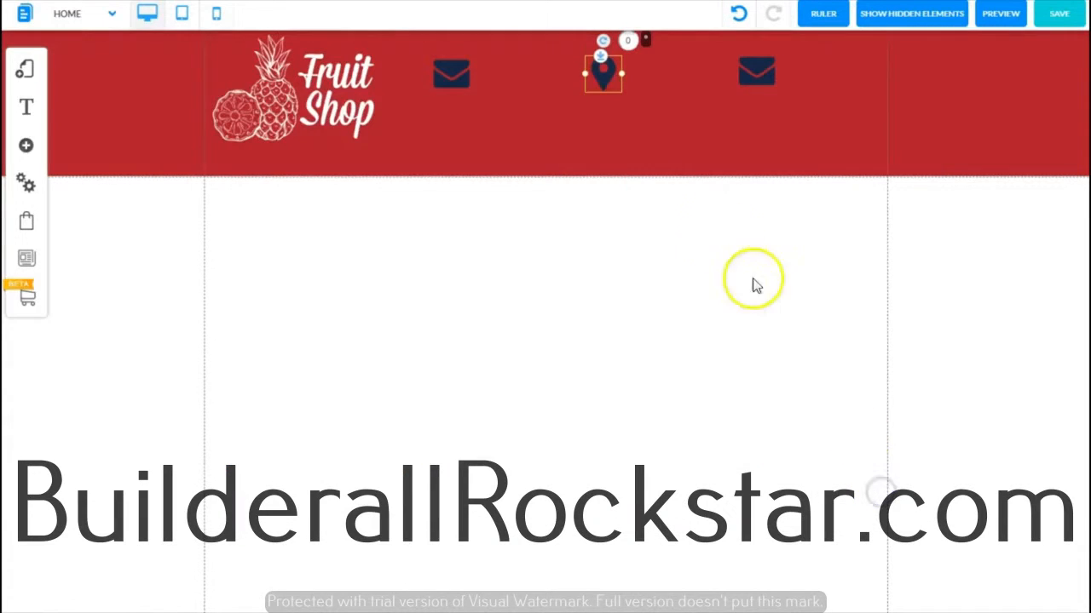
Step: Change the left envelope's picture to the clock icon from the uploaded files
{"action": "left_click", "coordinate": [445, 78]}
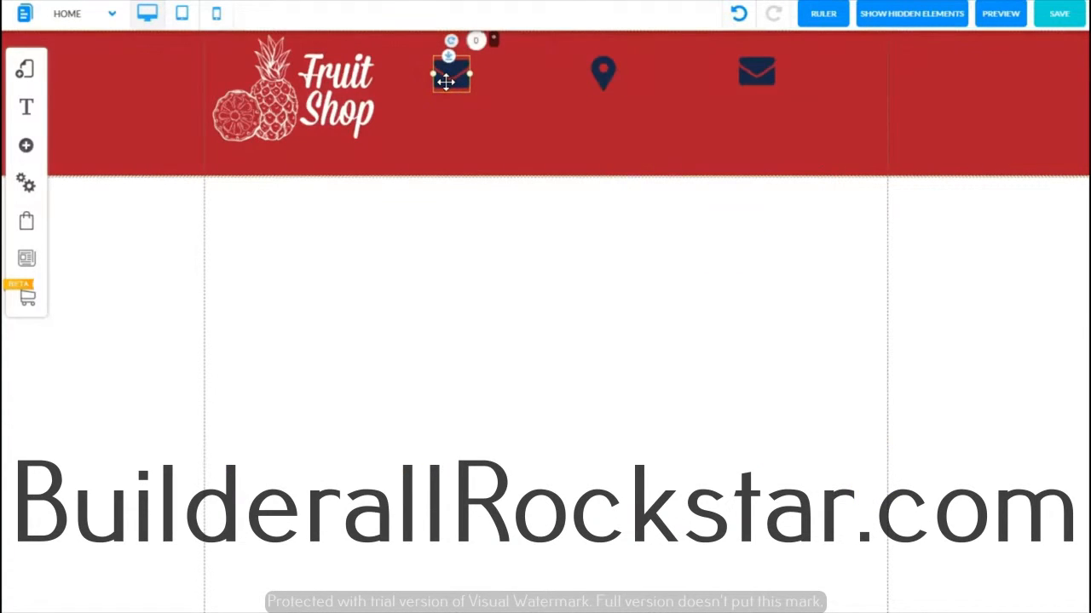
{"action": "right_click", "coordinate": [446, 81]}
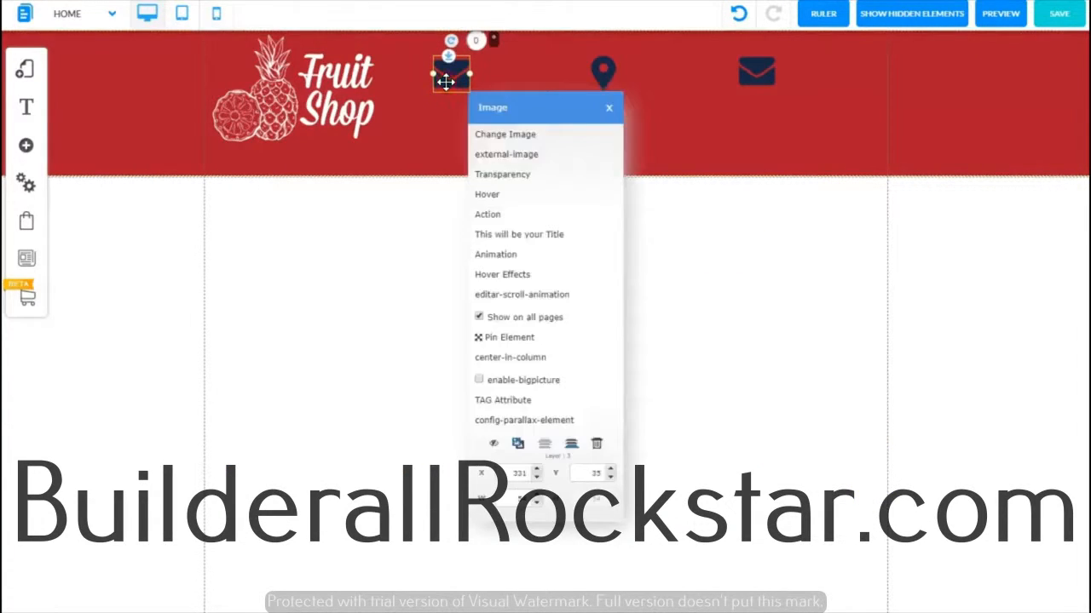
{"action": "left_click", "coordinate": [509, 139]}
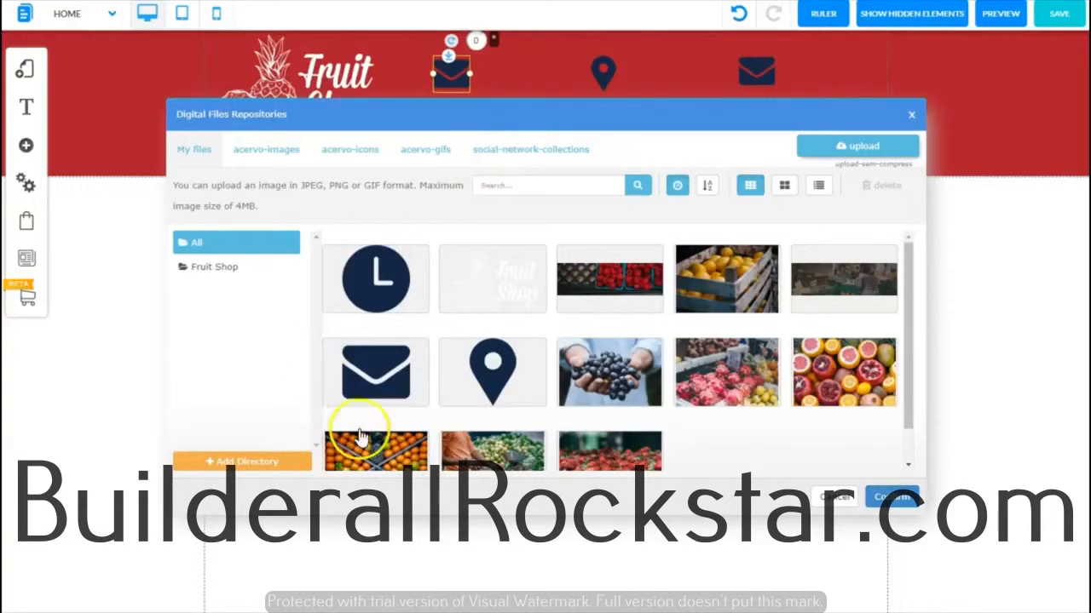
{"action": "left_click", "coordinate": [378, 289]}
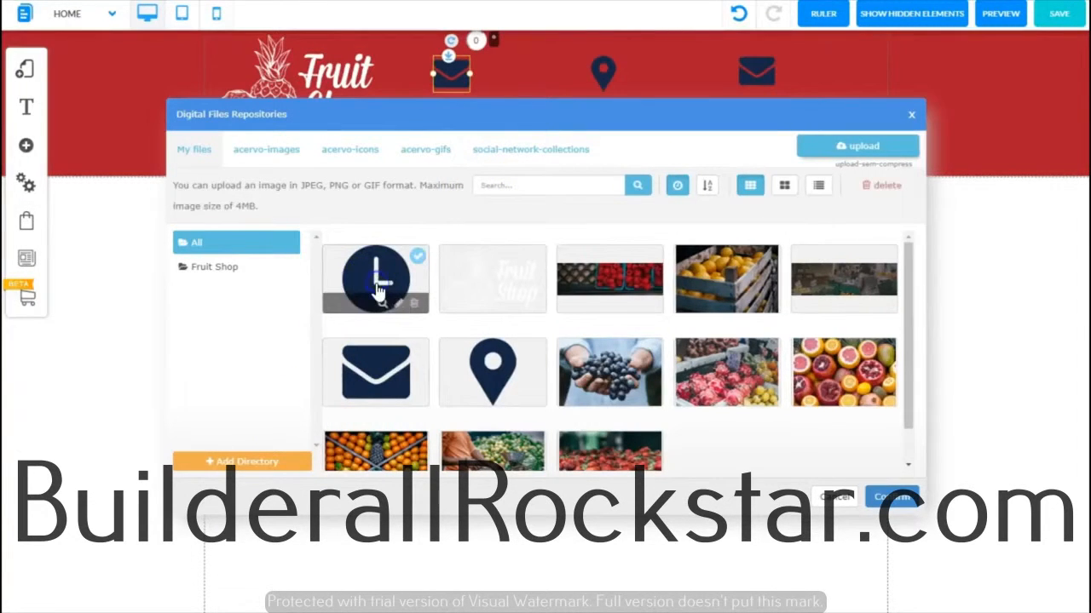
{"action": "left_click", "coordinate": [886, 497]}
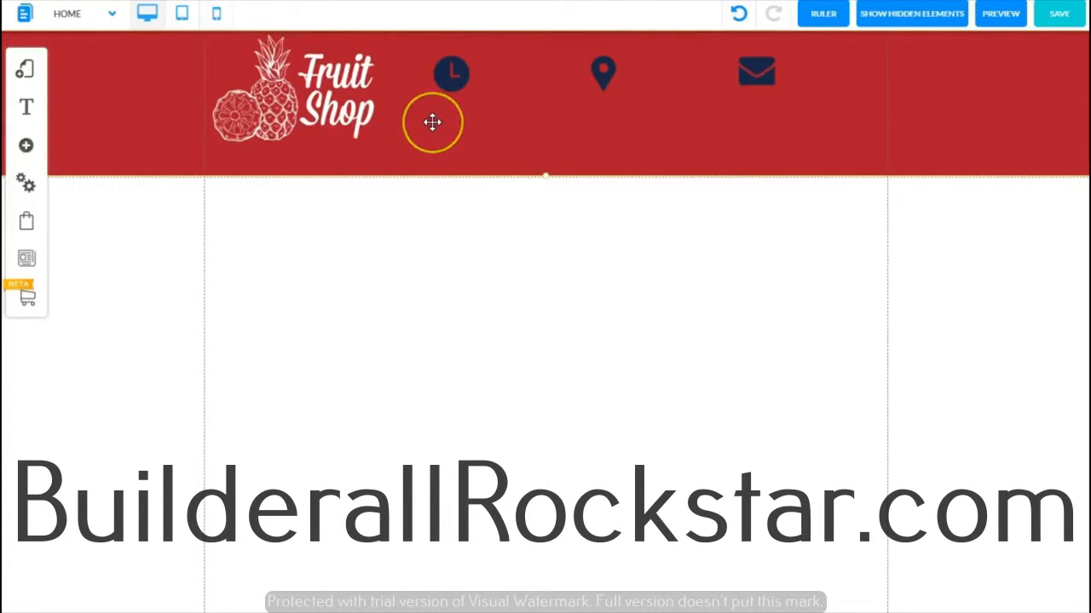
Step: Save the site changes for the default layout and Home page
{"action": "left_click", "coordinate": [1055, 19]}
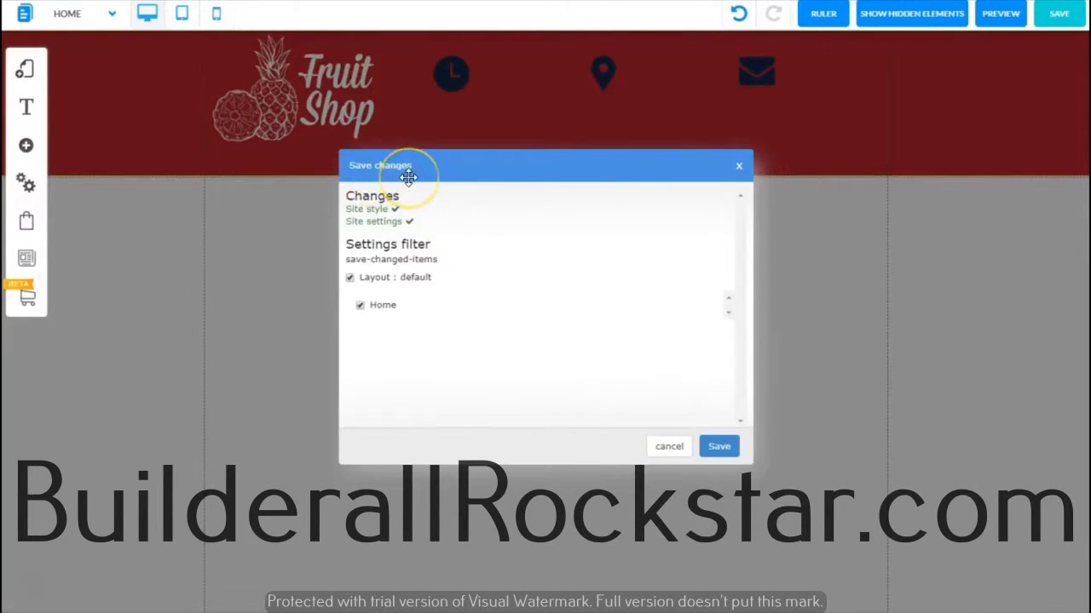
{"action": "left_click", "coordinate": [720, 447]}
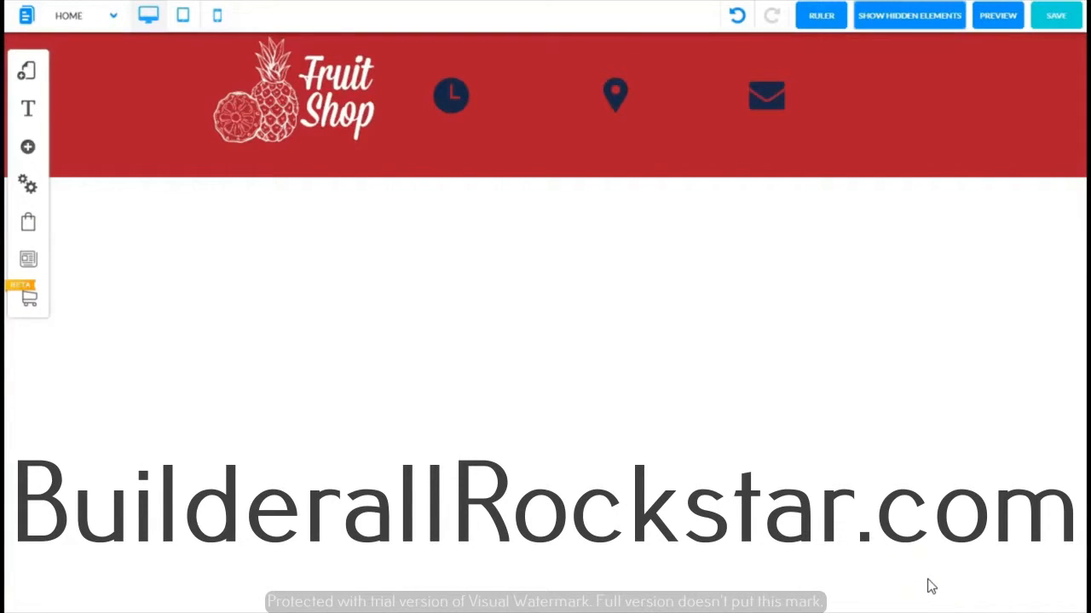
{"action": "left_click", "coordinate": [812, 526]}
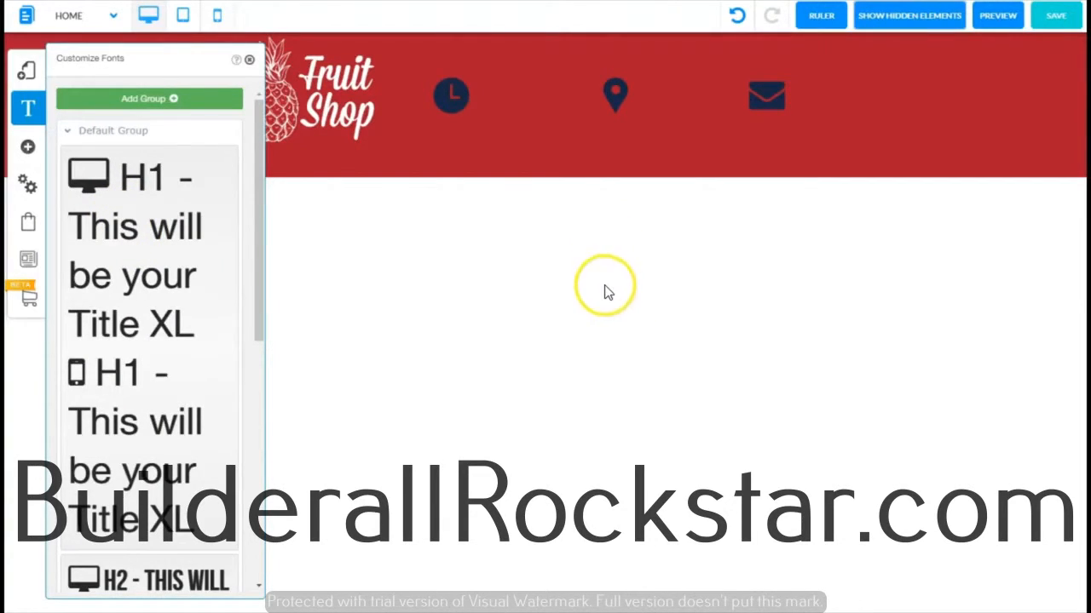
Step: Restore the hidden TEXT STYLES text element and move it just below the header on the right
{"action": "left_click", "coordinate": [903, 17]}
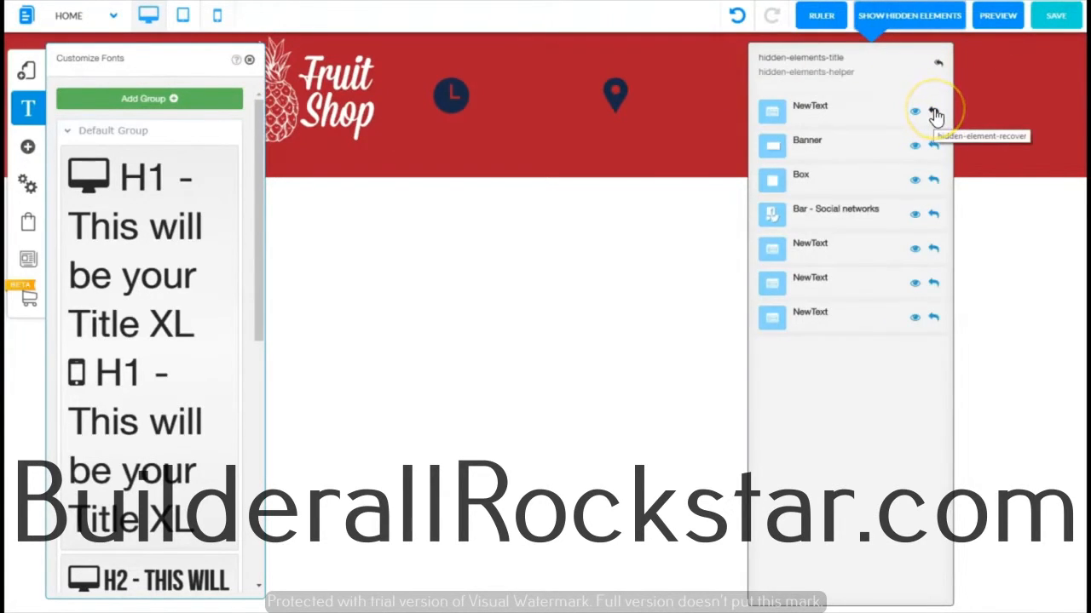
{"action": "left_click", "coordinate": [935, 114]}
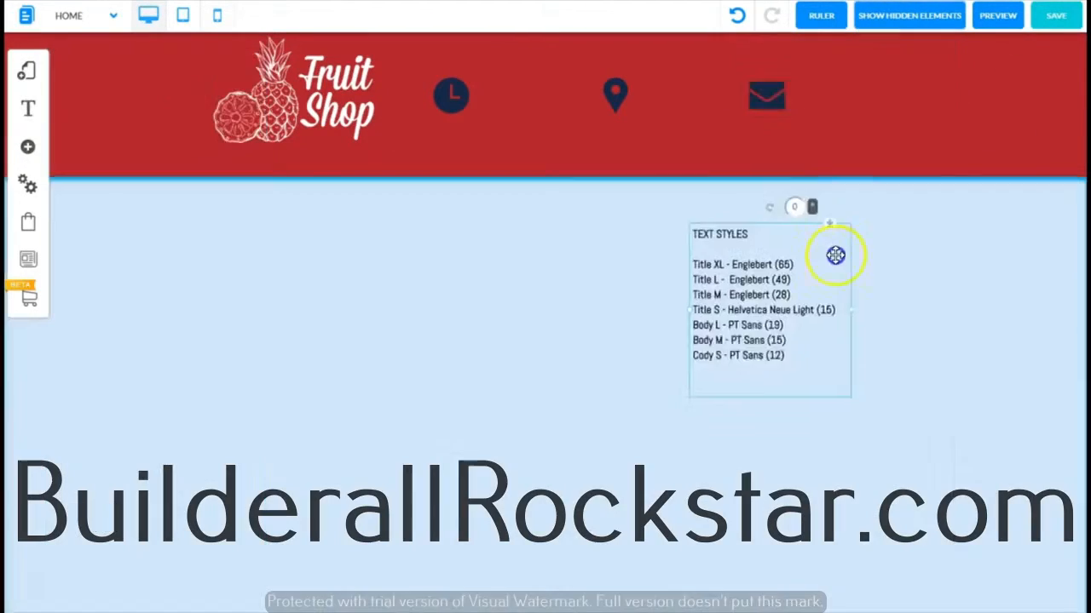
{"action": "left_click_drag", "start_coordinate": [835, 255], "coordinate": [826, 235]}
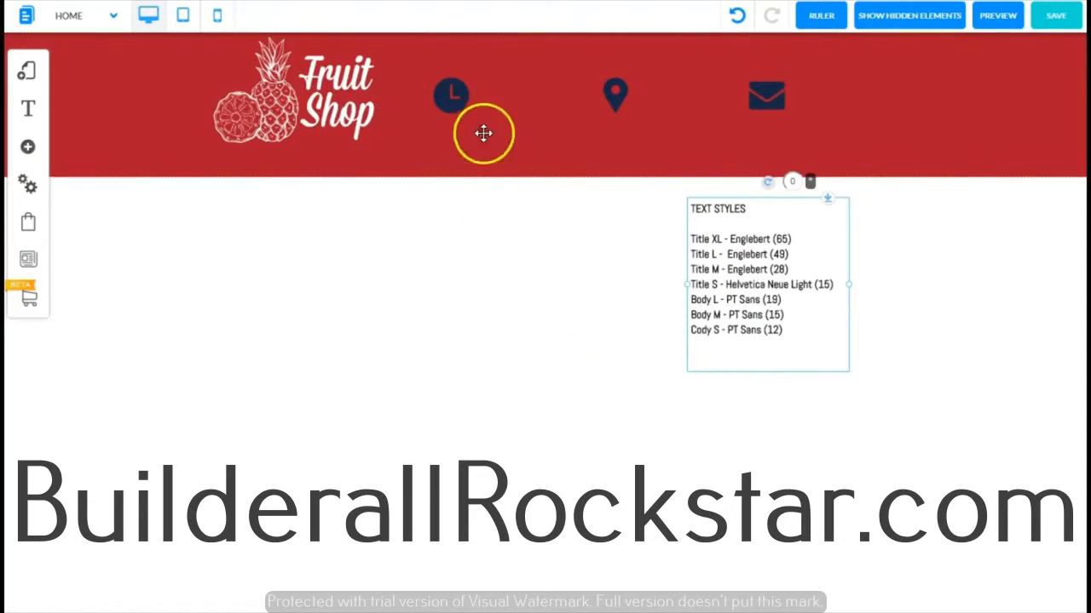
Step: Set the H1 font style to Englebert for desktop and mobile, with a desktop font size of 65
{"action": "left_click", "coordinate": [30, 150]}
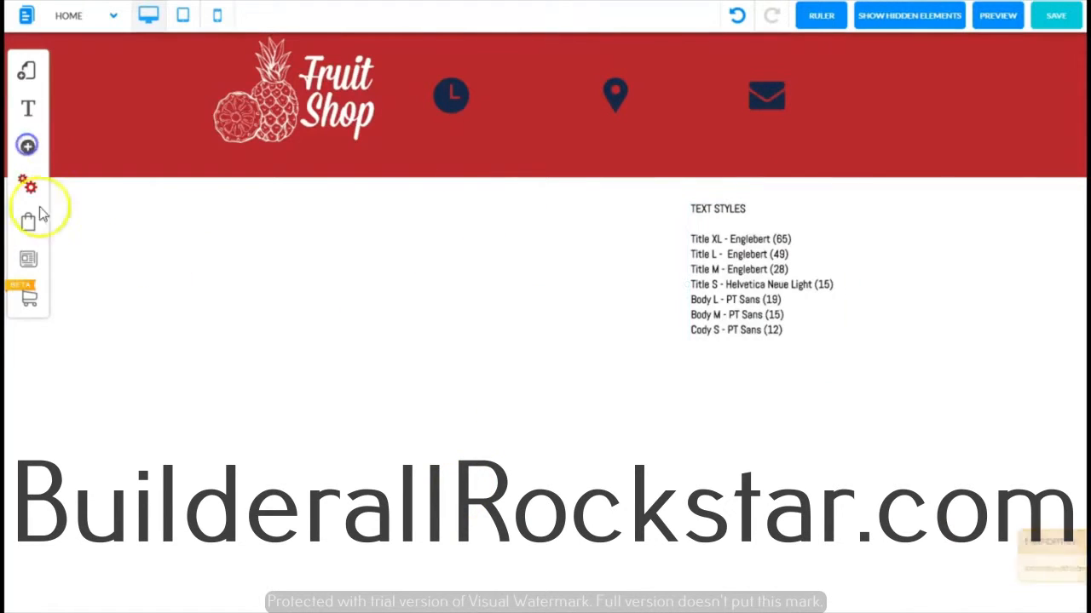
{"action": "left_click", "coordinate": [29, 108]}
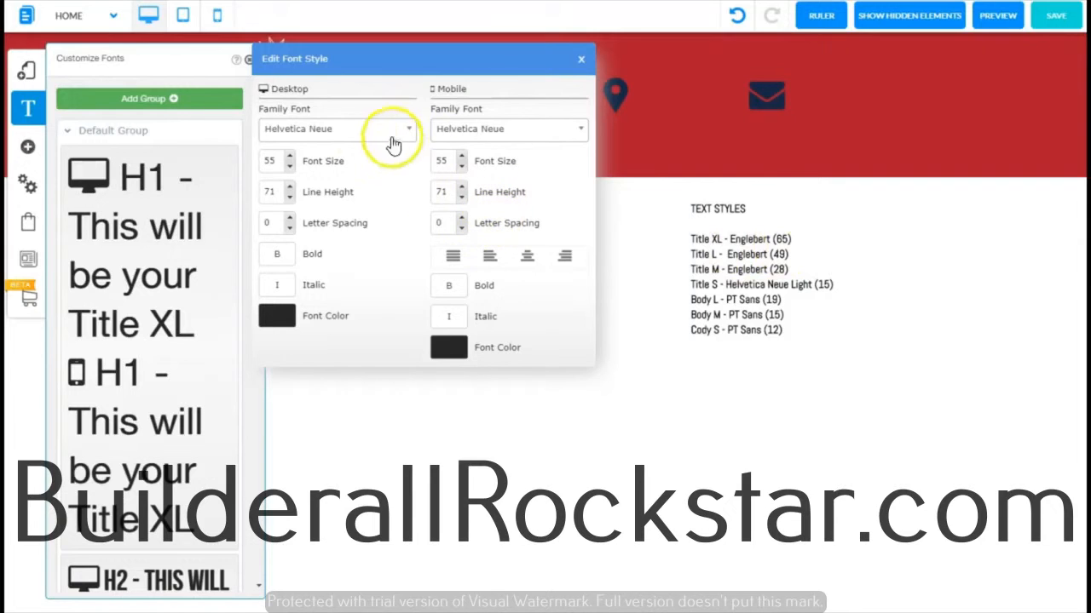
{"action": "left_click", "coordinate": [340, 131]}
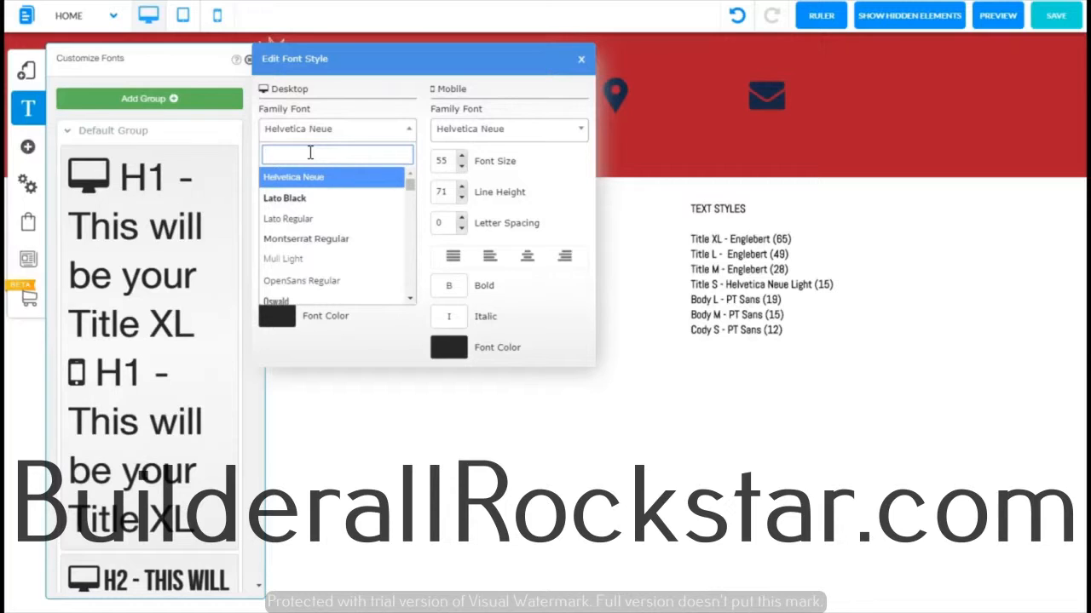
{"action": "type", "text": "engl"}
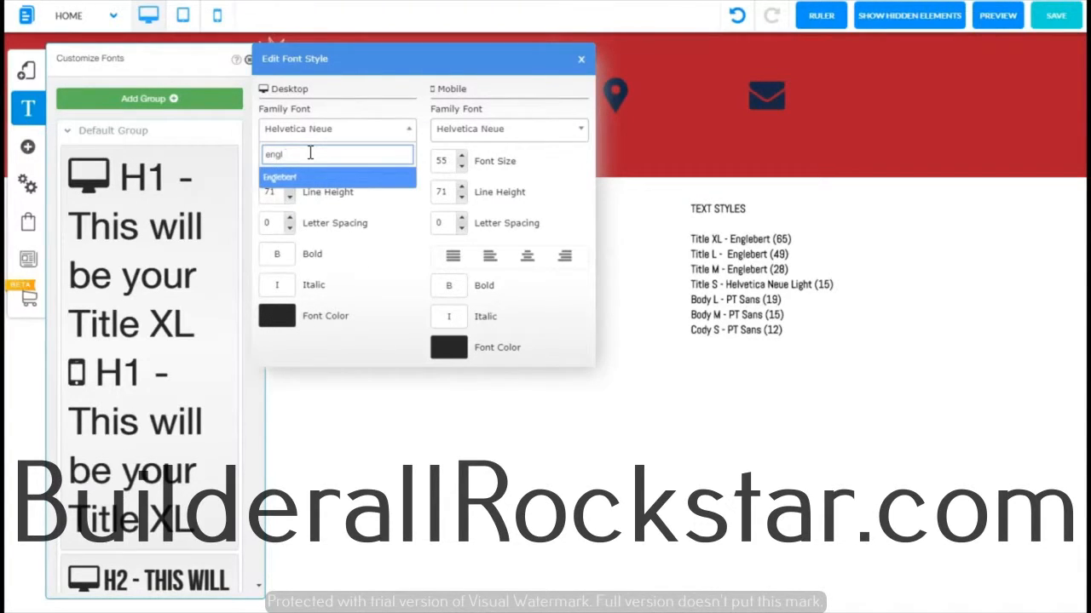
{"action": "left_click", "coordinate": [293, 179]}
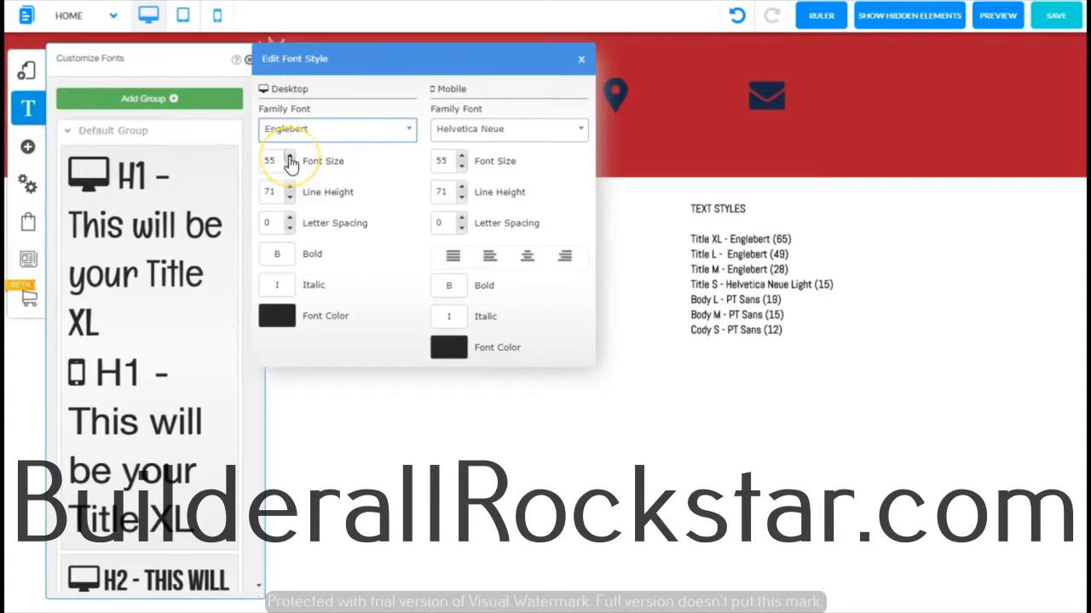
{"action": "left_click", "coordinate": [267, 160]}
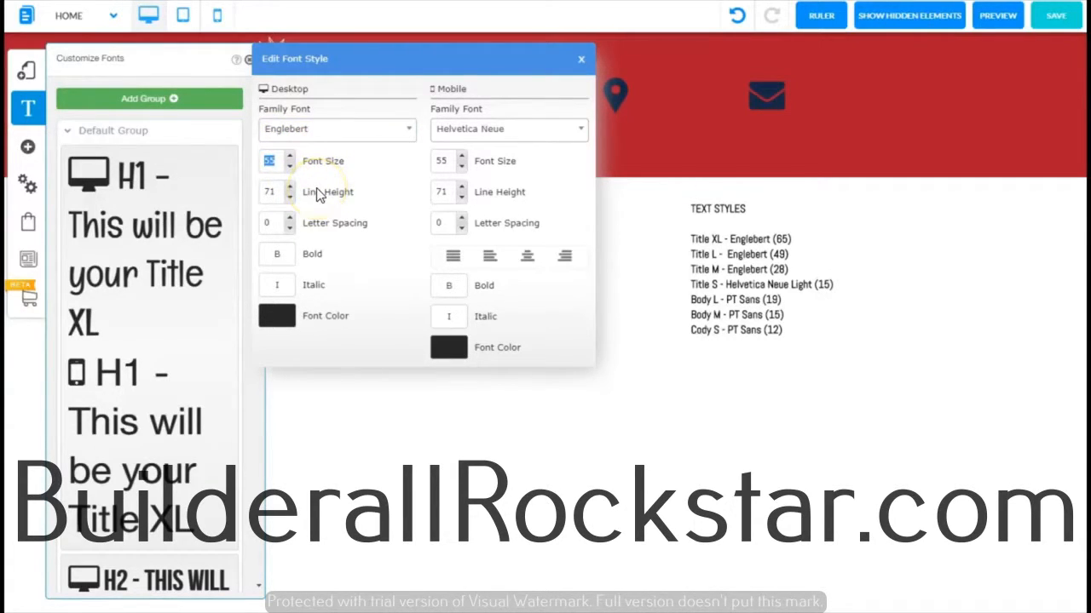
{"action": "type", "text": "65"}
{"action": "left_click", "coordinate": [414, 200]}
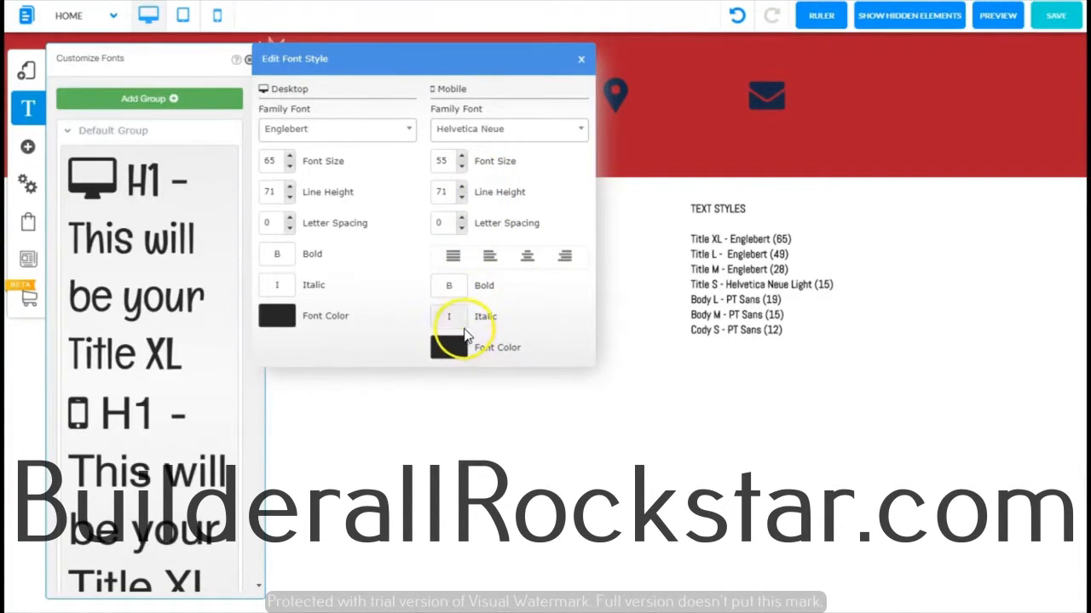
{"action": "left_click", "coordinate": [581, 130]}
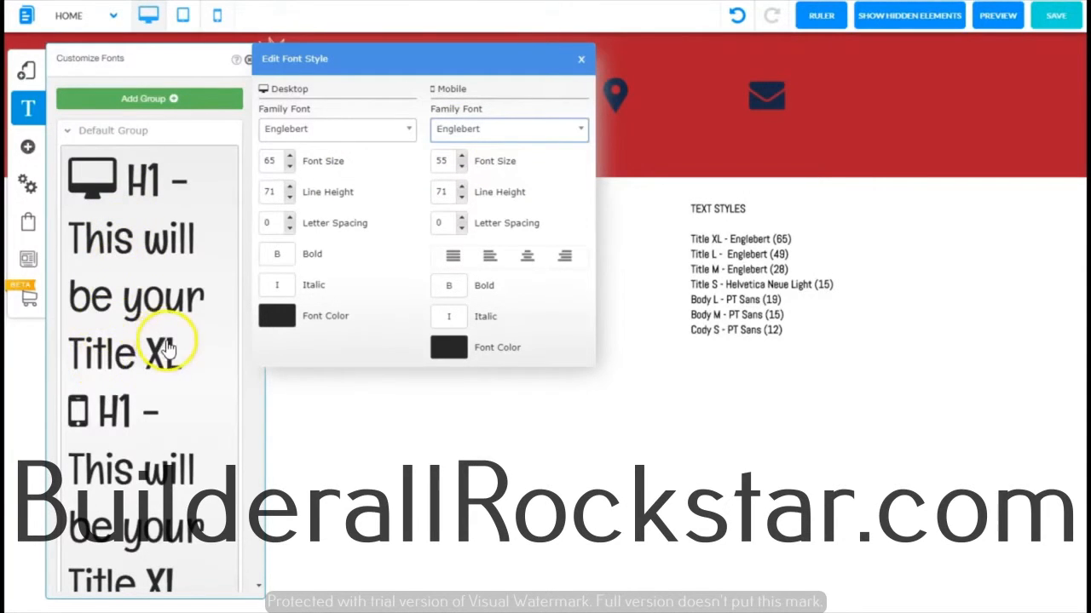
{"action": "left_click", "coordinate": [580, 58]}
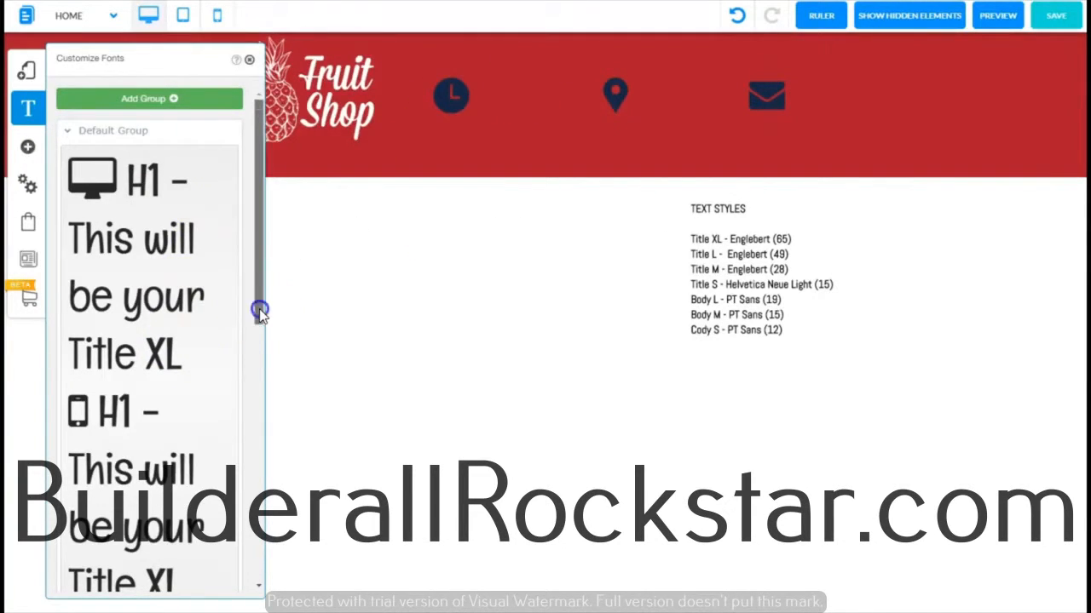
Step: Set the H2 font style to Englebert for desktop and mobile, with a desktop font size of 49
{"action": "left_click_drag", "start_coordinate": [261, 309], "coordinate": [239, 482]}
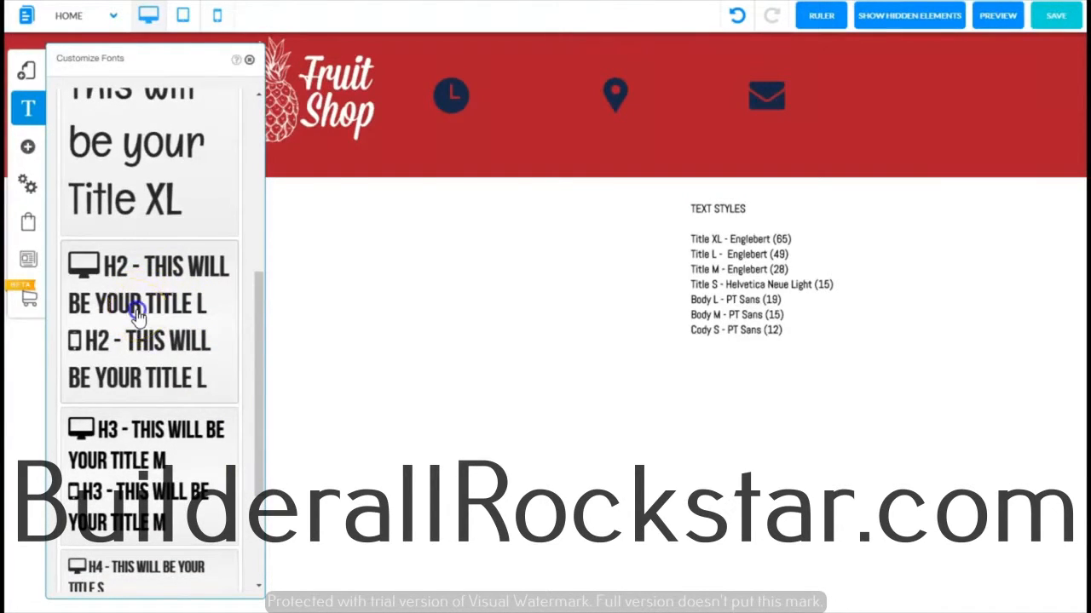
{"action": "left_click", "coordinate": [137, 315]}
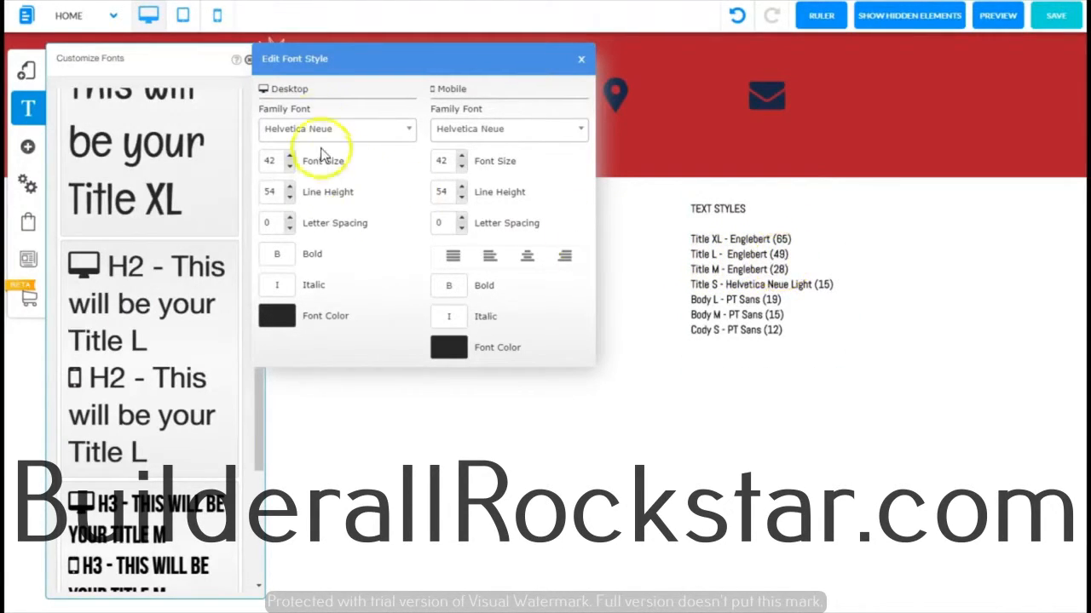
{"action": "left_click", "coordinate": [414, 131]}
{"action": "left_click", "coordinate": [312, 170]}
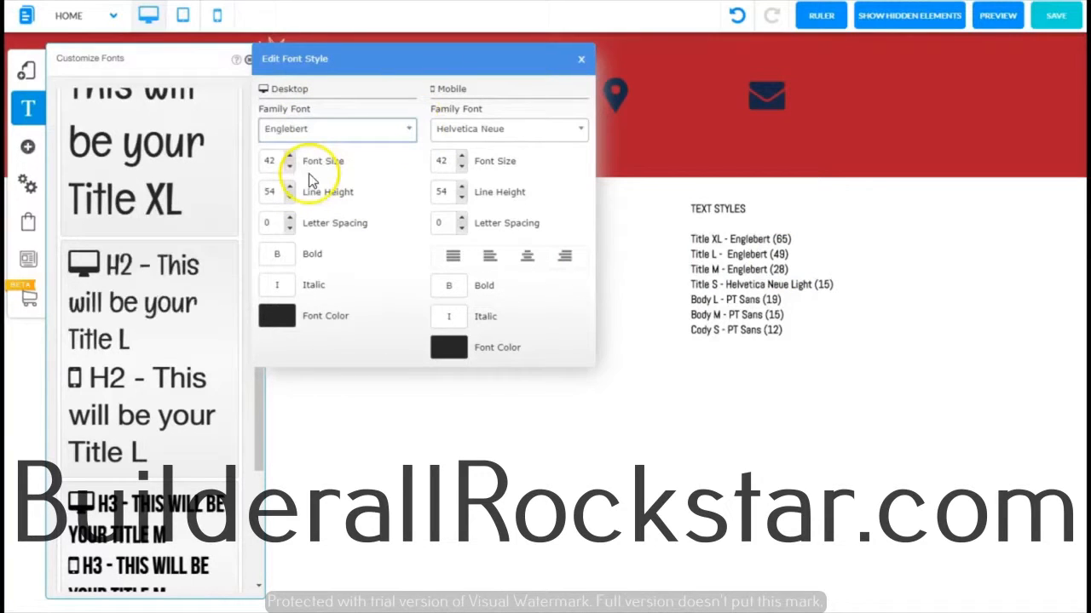
{"action": "left_click", "coordinate": [289, 156]}
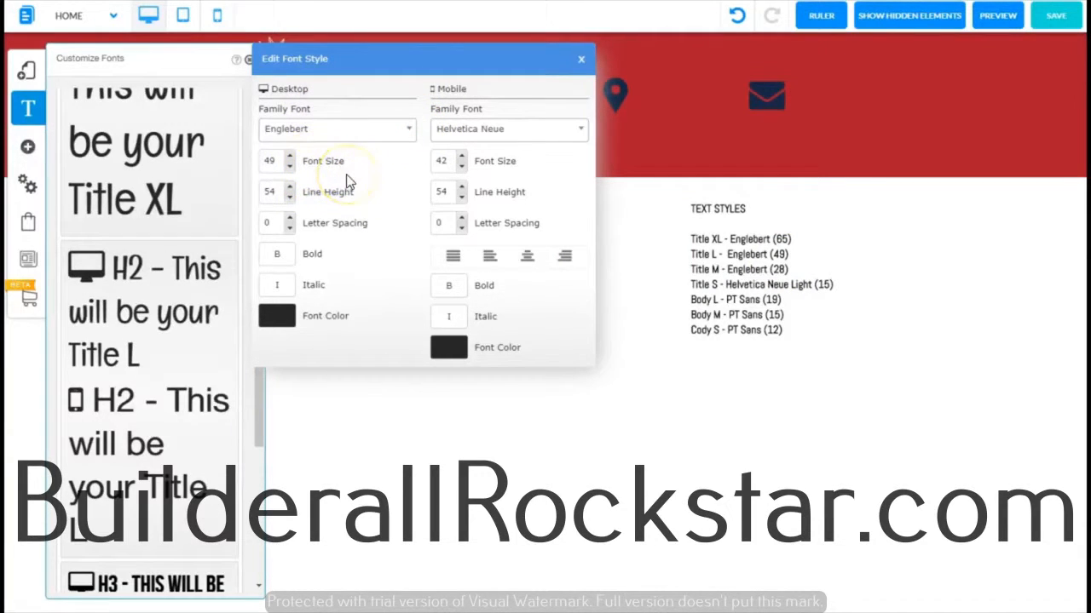
{"action": "left_click", "coordinate": [580, 138]}
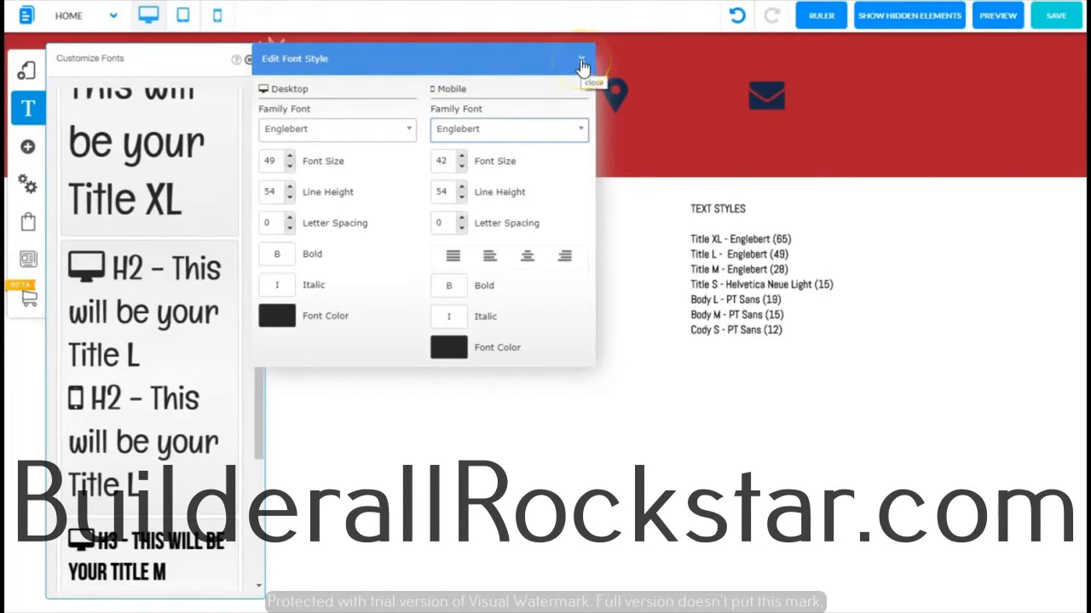
{"action": "left_click", "coordinate": [581, 61]}
Step: Set the H3 font style to Englebert for desktop and mobile, with a desktop font size of 28
{"action": "left_click_drag", "start_coordinate": [256, 333], "coordinate": [232, 502]}
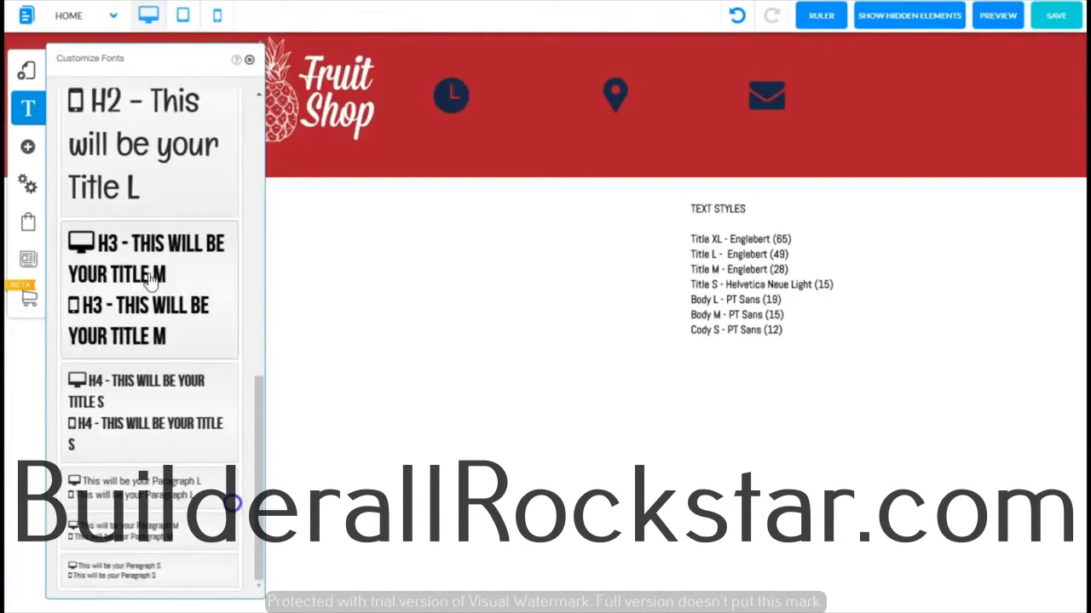
{"action": "left_click", "coordinate": [142, 271]}
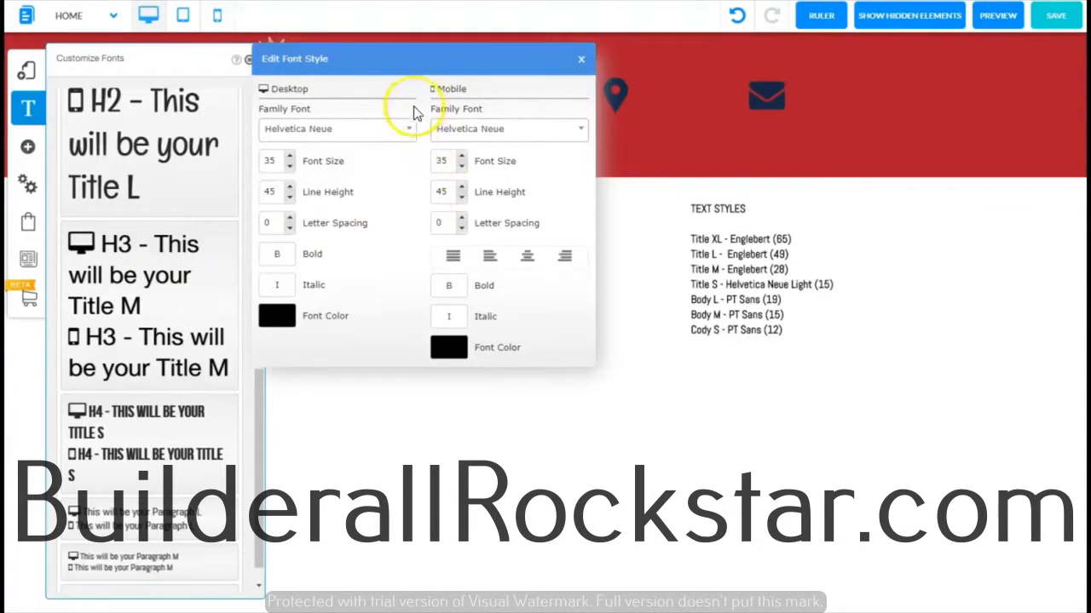
{"action": "left_click", "coordinate": [410, 130]}
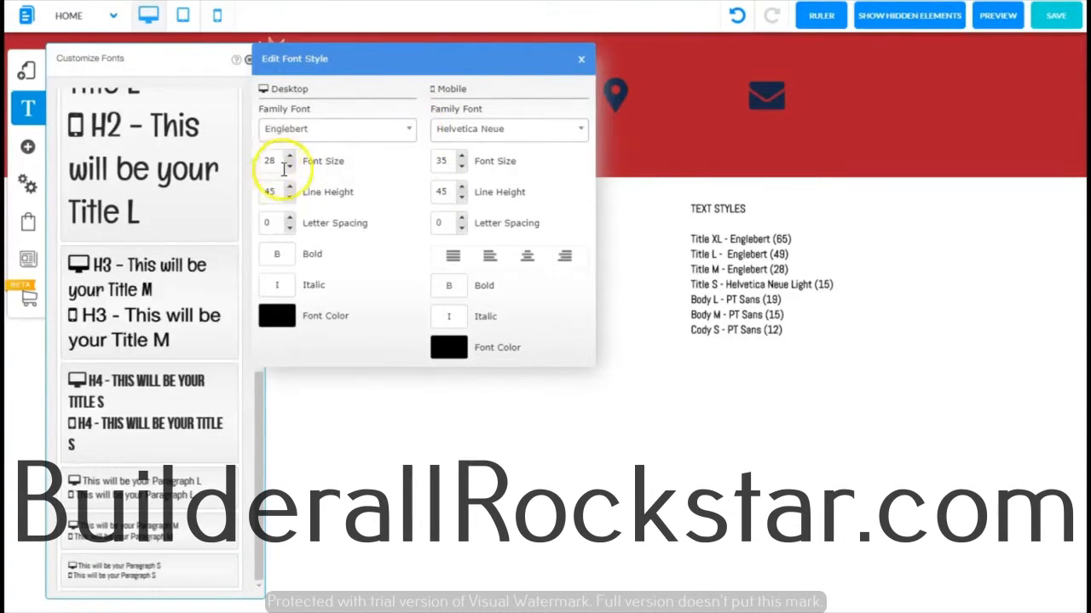
{"action": "left_click", "coordinate": [475, 130]}
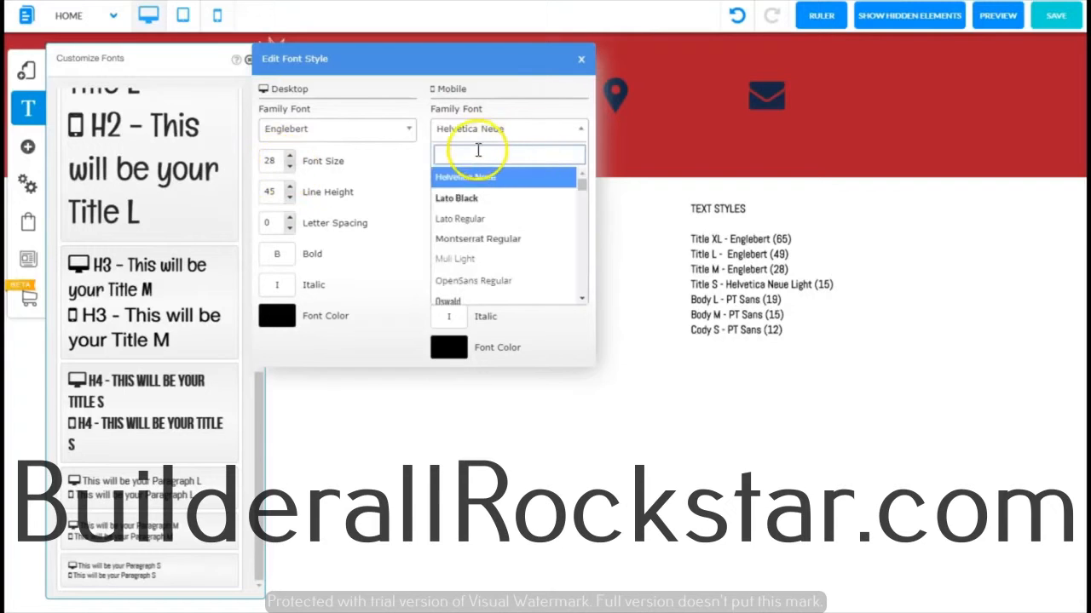
{"action": "type", "text": "eng"}
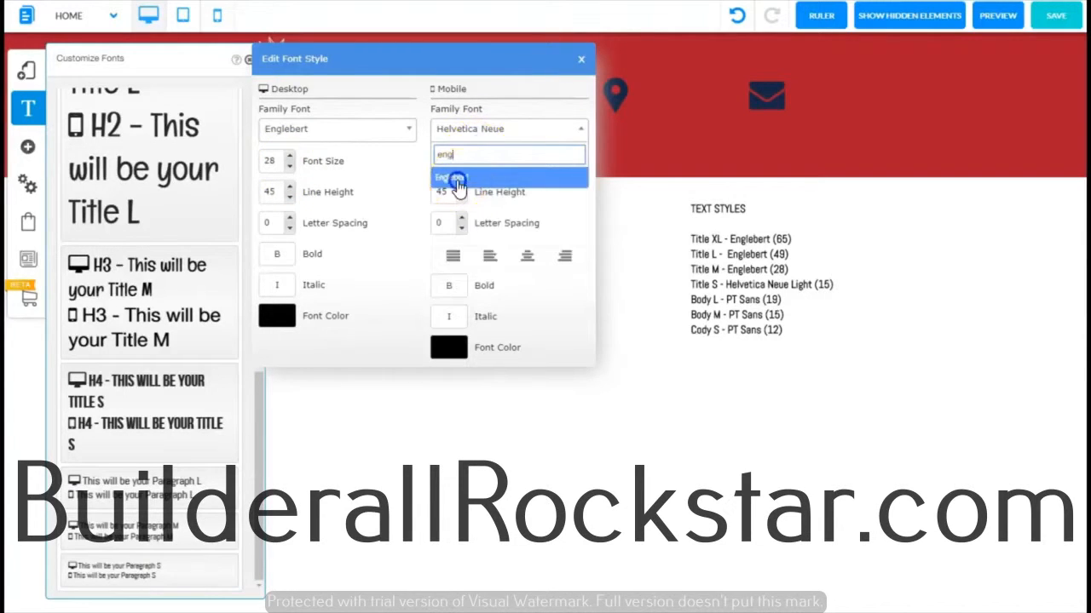
{"action": "left_click", "coordinate": [455, 181]}
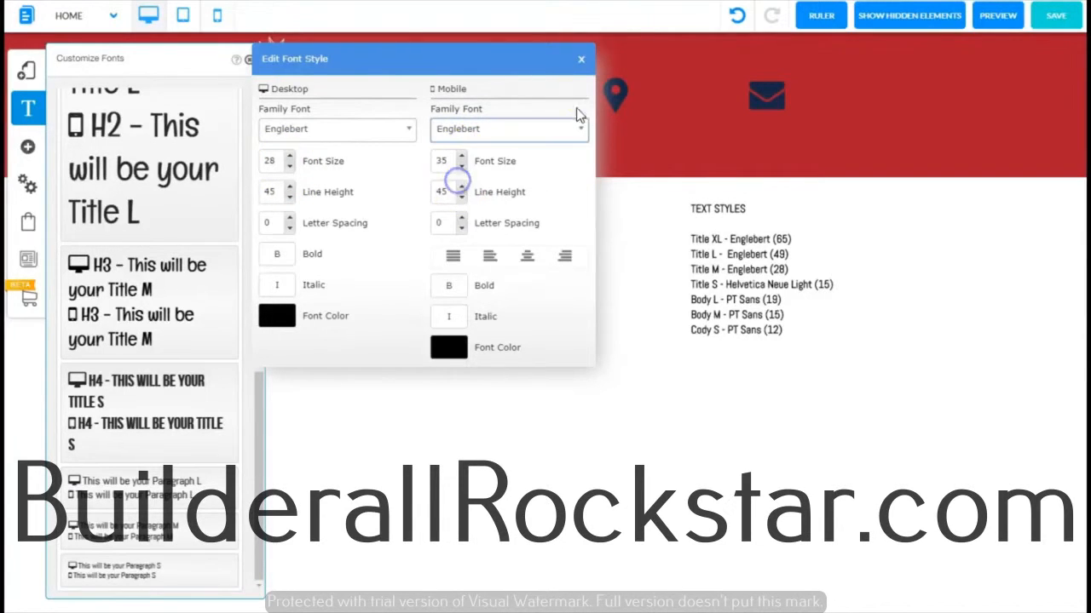
{"action": "left_click", "coordinate": [581, 62]}
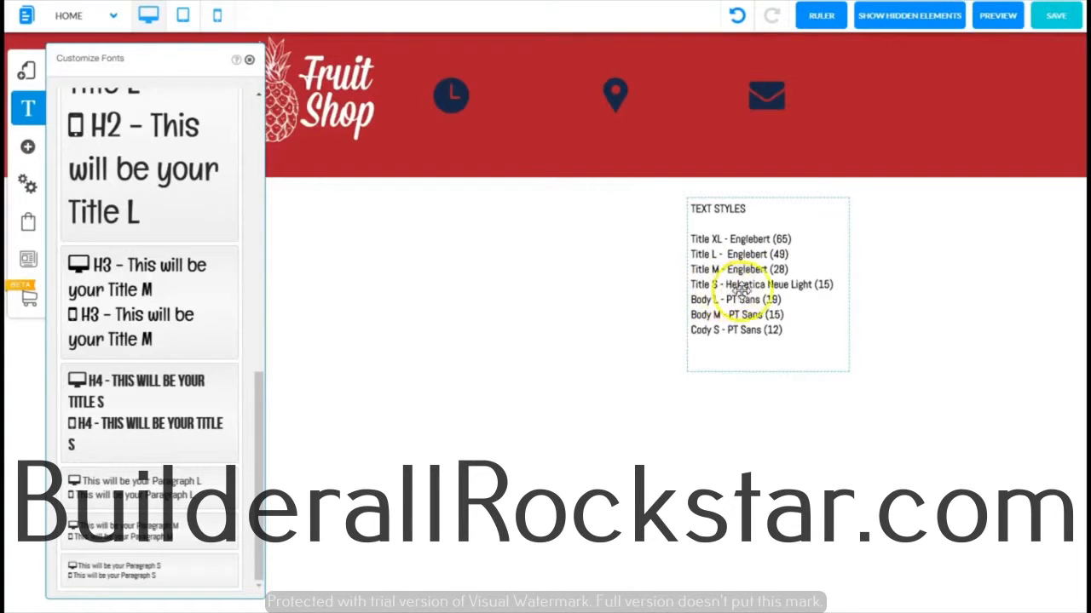
Step: Set the H4 font style to Helvetica Neue Light for desktop and mobile, with a desktop font size of 15
{"action": "left_click", "coordinate": [228, 368]}
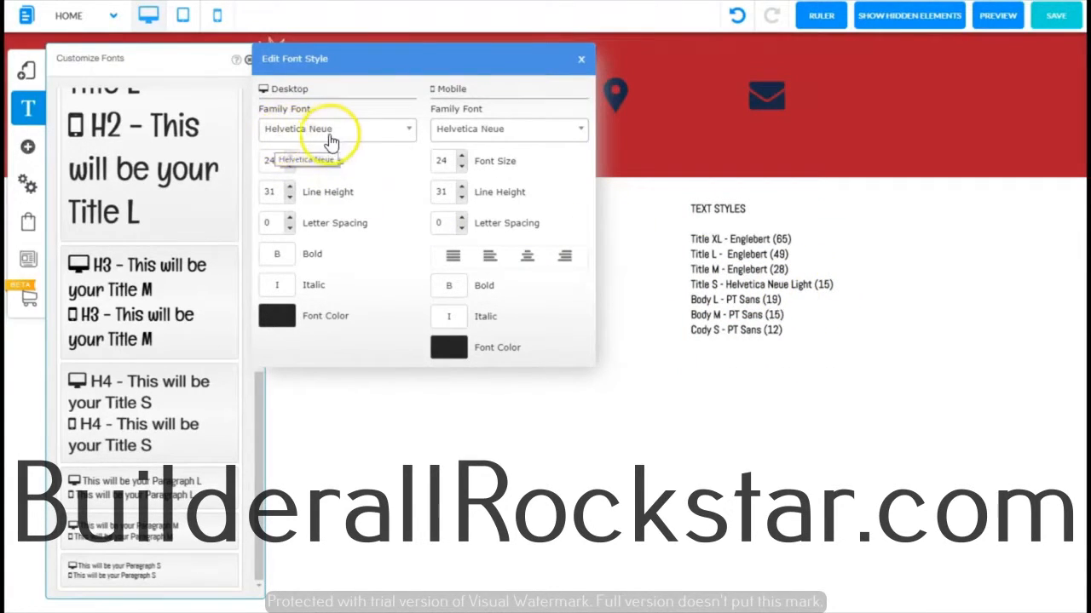
{"action": "left_click", "coordinate": [410, 130]}
{"action": "type", "text": "hel"}
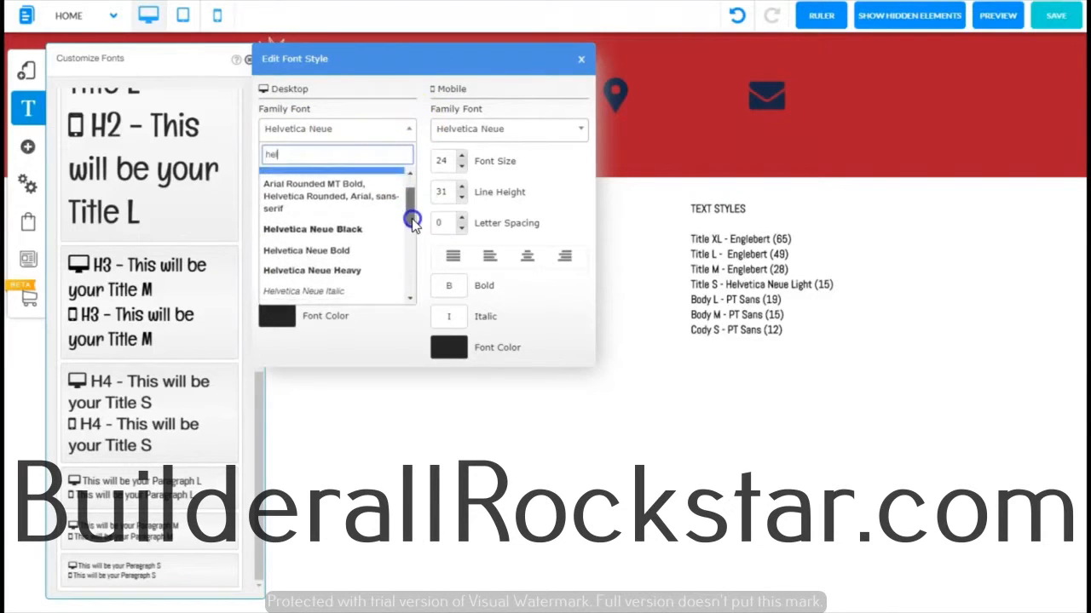
{"action": "scroll", "coordinate": [409, 221], "scroll_direction": "down", "scroll_amount": 5}
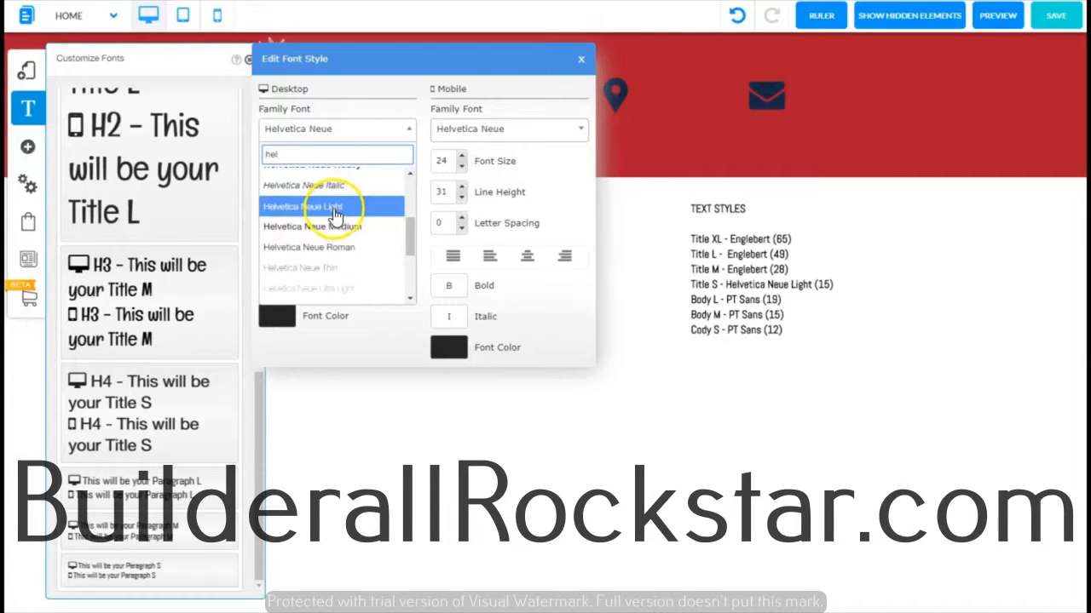
{"action": "left_click", "coordinate": [334, 209]}
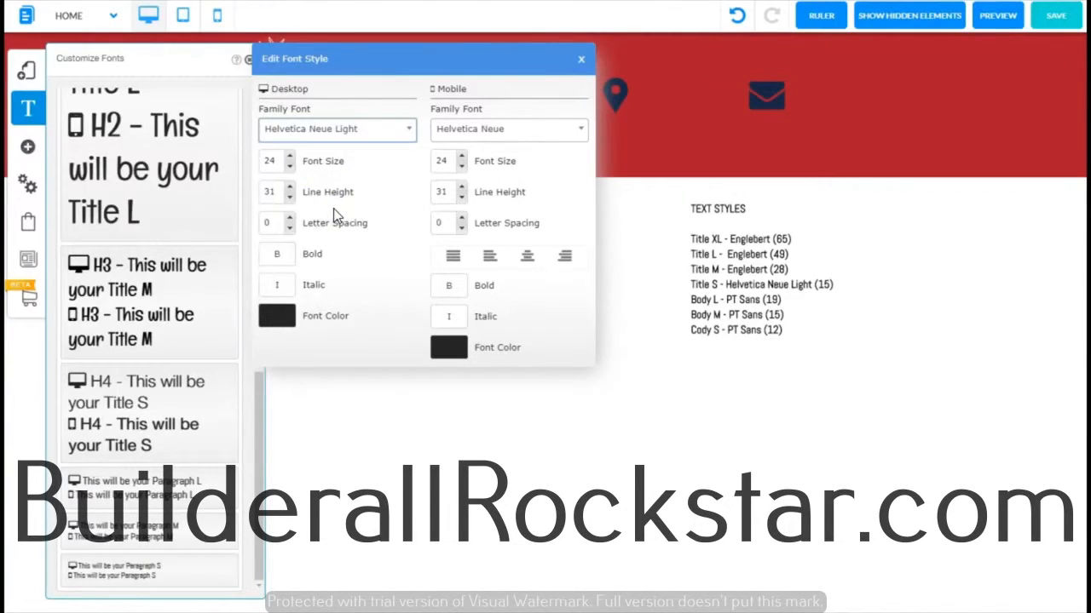
{"action": "double_click", "coordinate": [277, 163]}
{"action": "type", "text": "15"}
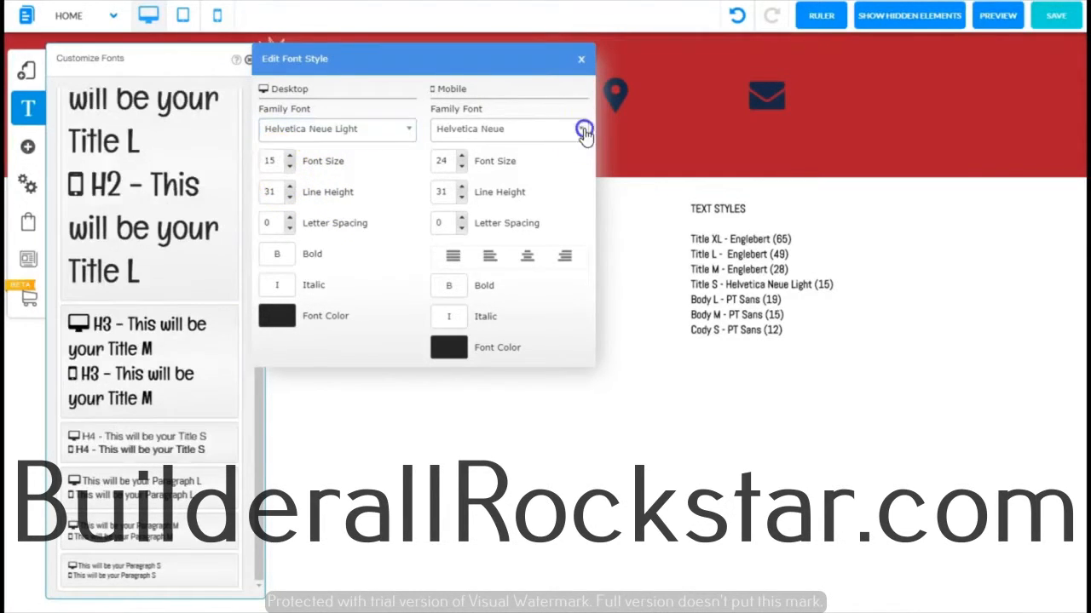
{"action": "left_click", "coordinate": [583, 131]}
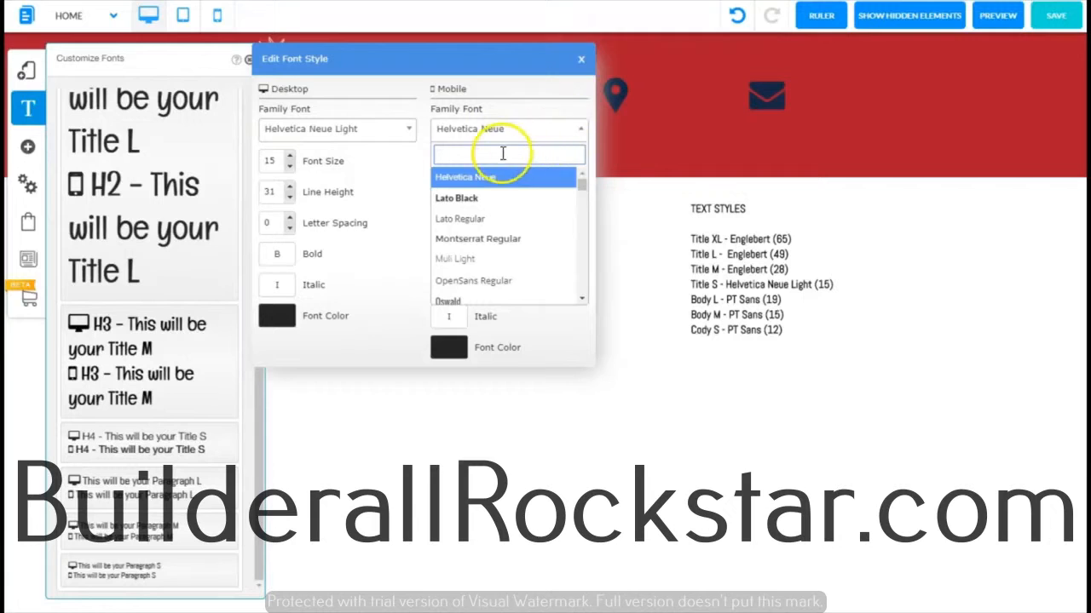
{"action": "type", "text": "hel"}
{"action": "scroll", "coordinate": [579, 241], "scroll_direction": "down", "scroll_amount": 1}
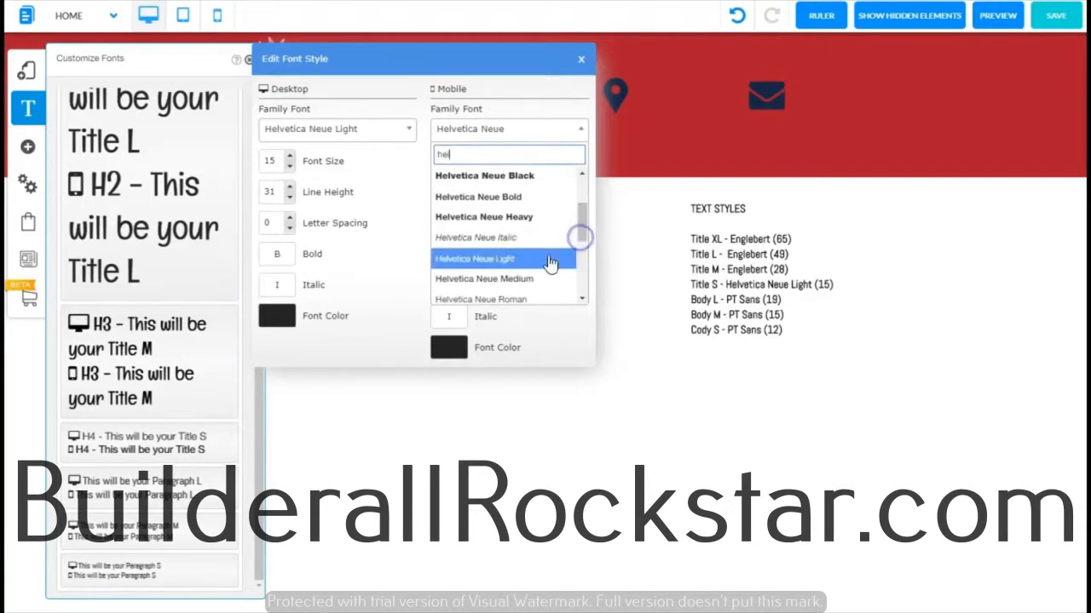
{"action": "left_click", "coordinate": [519, 258]}
{"action": "left_click", "coordinate": [581, 61]}
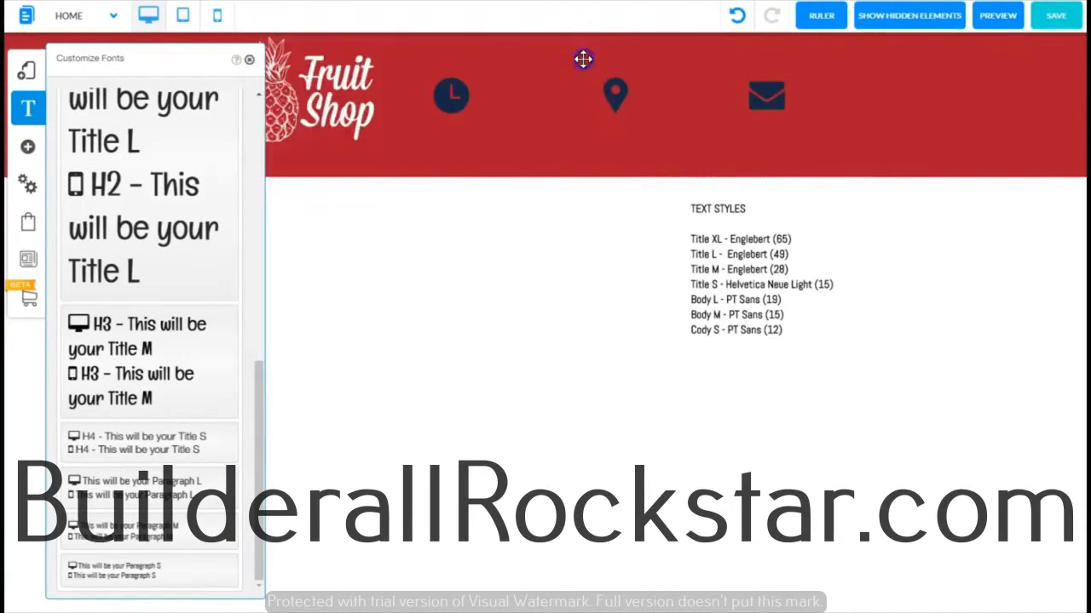
Step: Set the Paragraph L font style to PT Sans for desktop and mobile, with a desktop font size of 19
{"action": "left_click", "coordinate": [259, 400]}
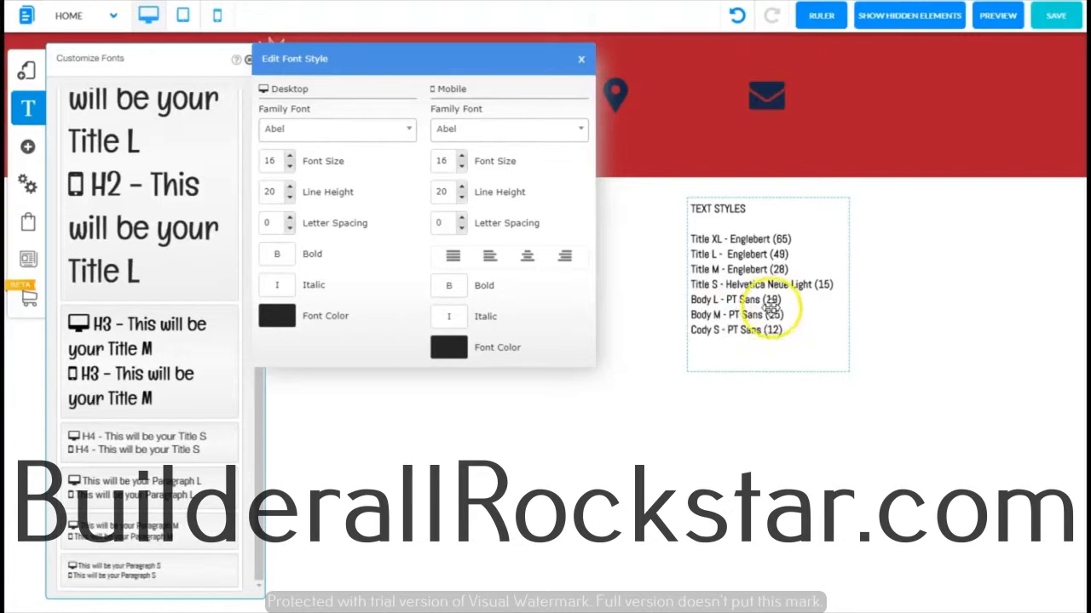
{"action": "left_click", "coordinate": [333, 129]}
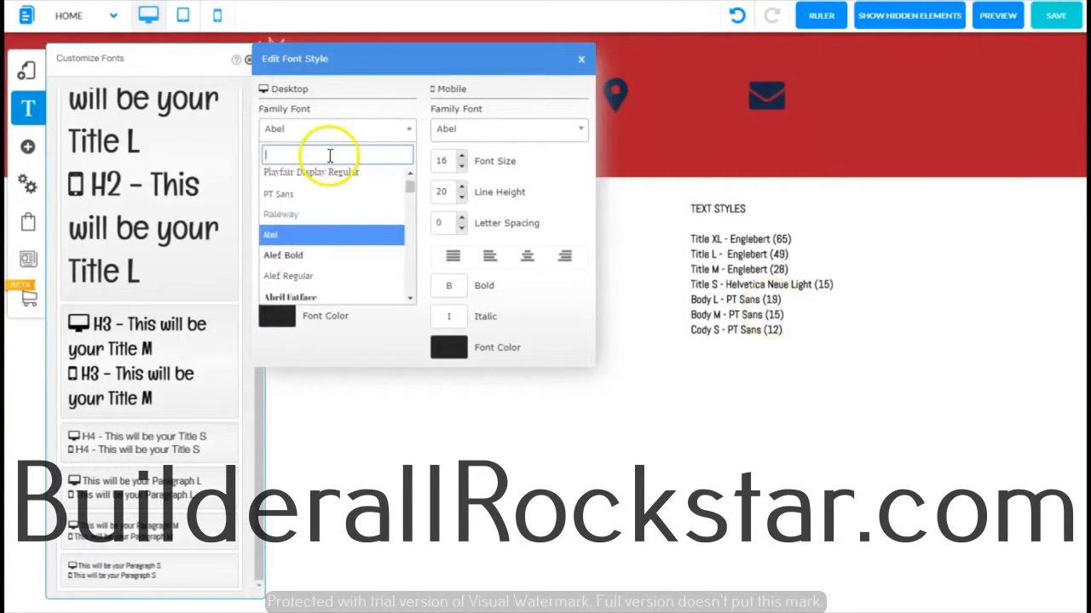
{"action": "left_click", "coordinate": [277, 194]}
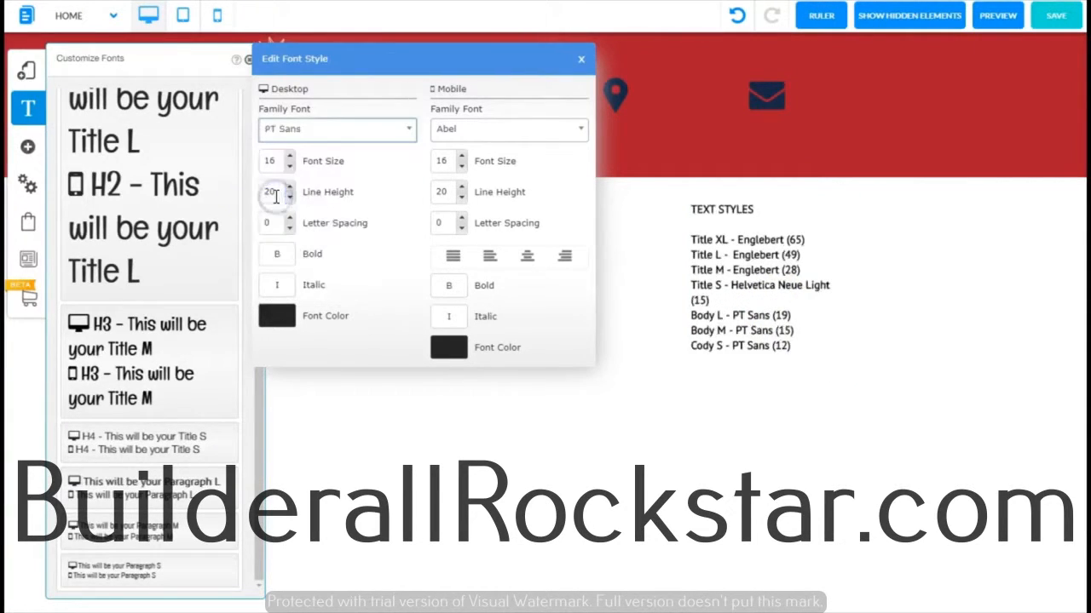
{"action": "left_click", "coordinate": [290, 157]}
{"action": "left_click", "coordinate": [289, 157]}
{"action": "left_click", "coordinate": [290, 157]}
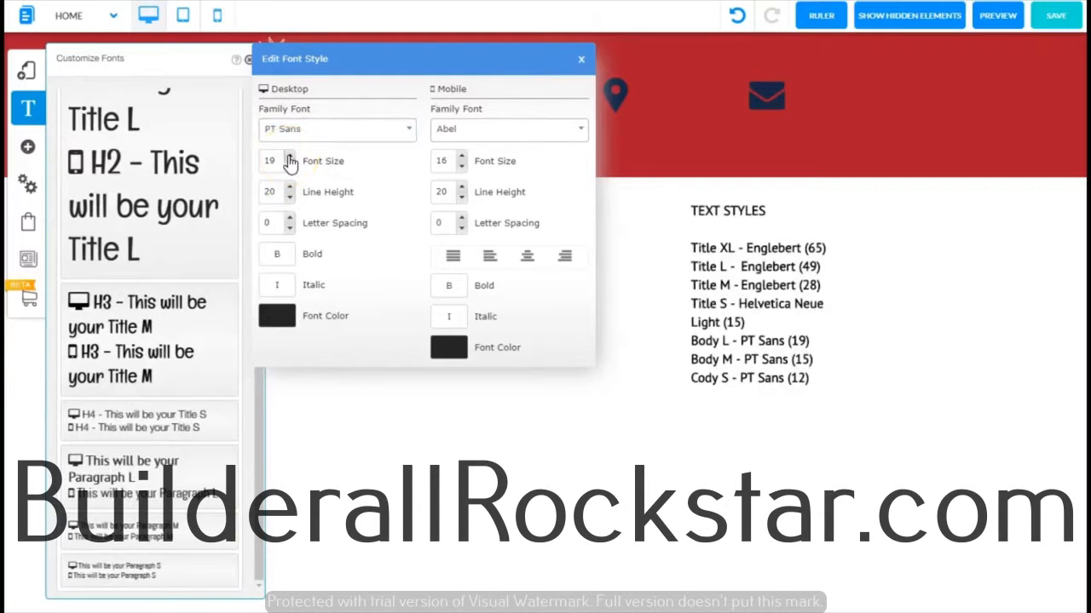
{"action": "left_click", "coordinate": [578, 129]}
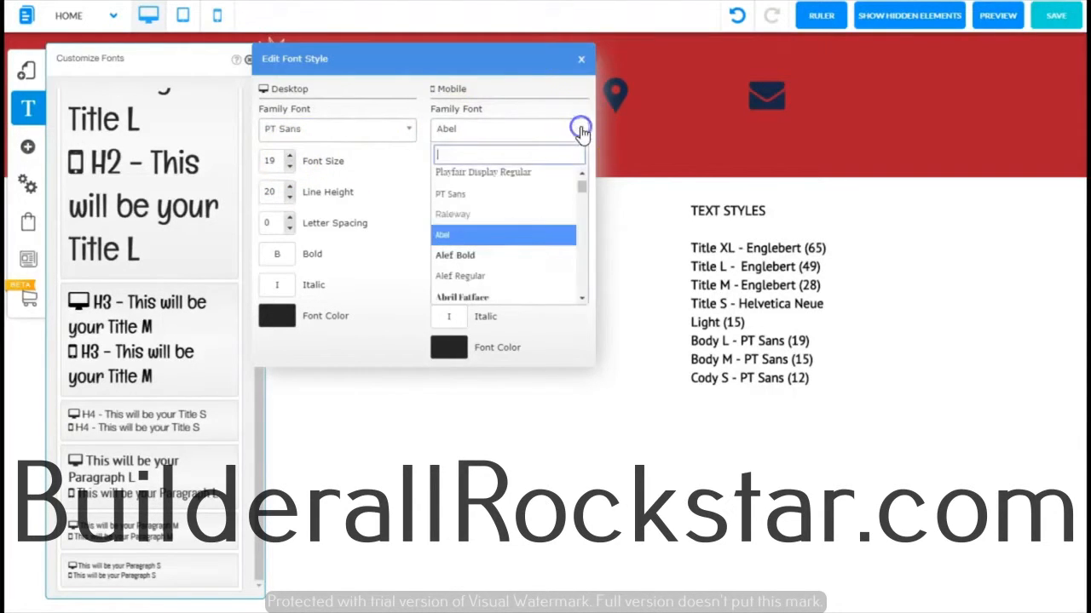
{"action": "left_click", "coordinate": [459, 196]}
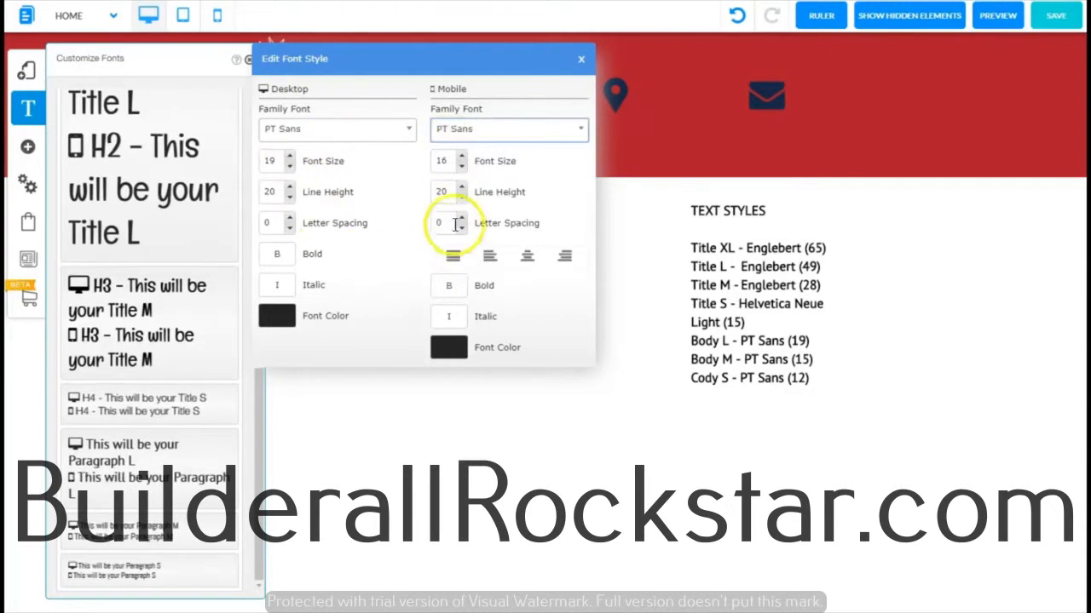
{"action": "left_click", "coordinate": [733, 338]}
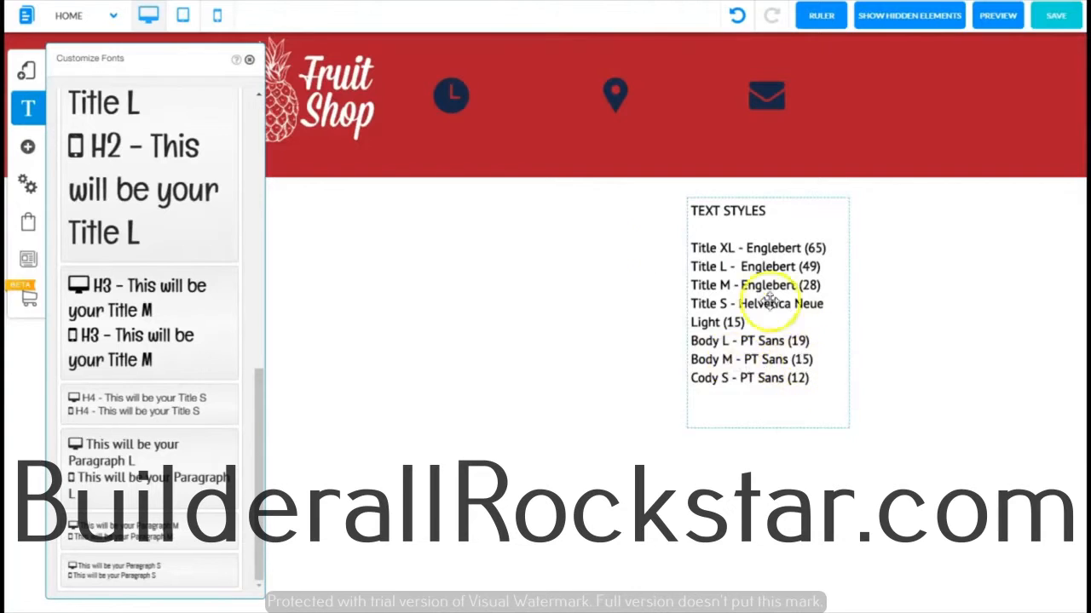
Step: Set the Paragraph S font style to PT Sans for desktop and mobile, with a desktop font size of 12, and close the font customizer
{"action": "left_click", "coordinate": [175, 354]}
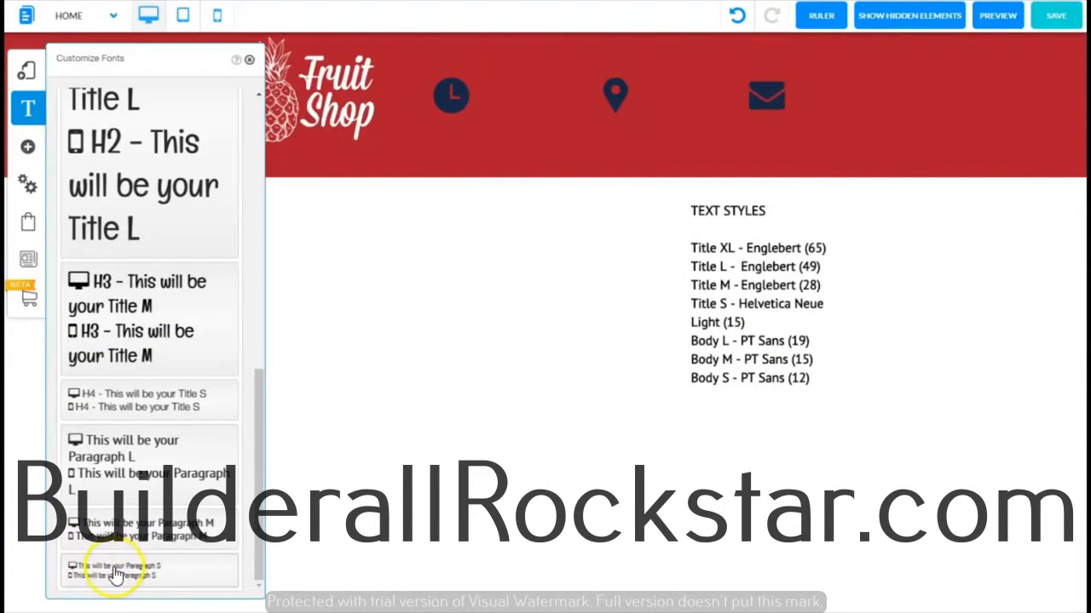
{"action": "left_click", "coordinate": [115, 575]}
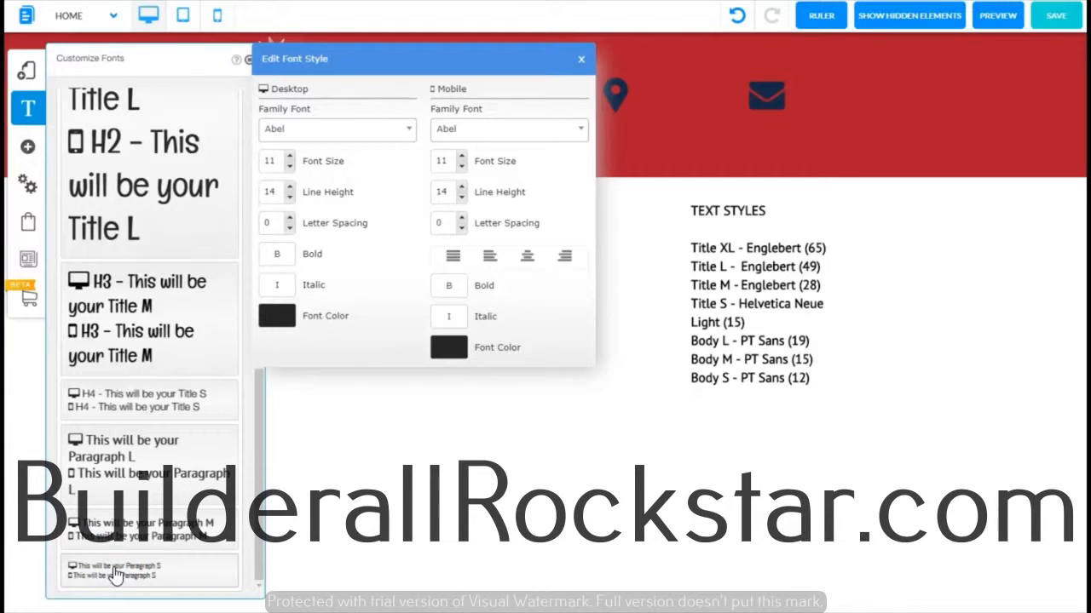
{"action": "left_click", "coordinate": [409, 132]}
{"action": "left_click", "coordinate": [307, 193]}
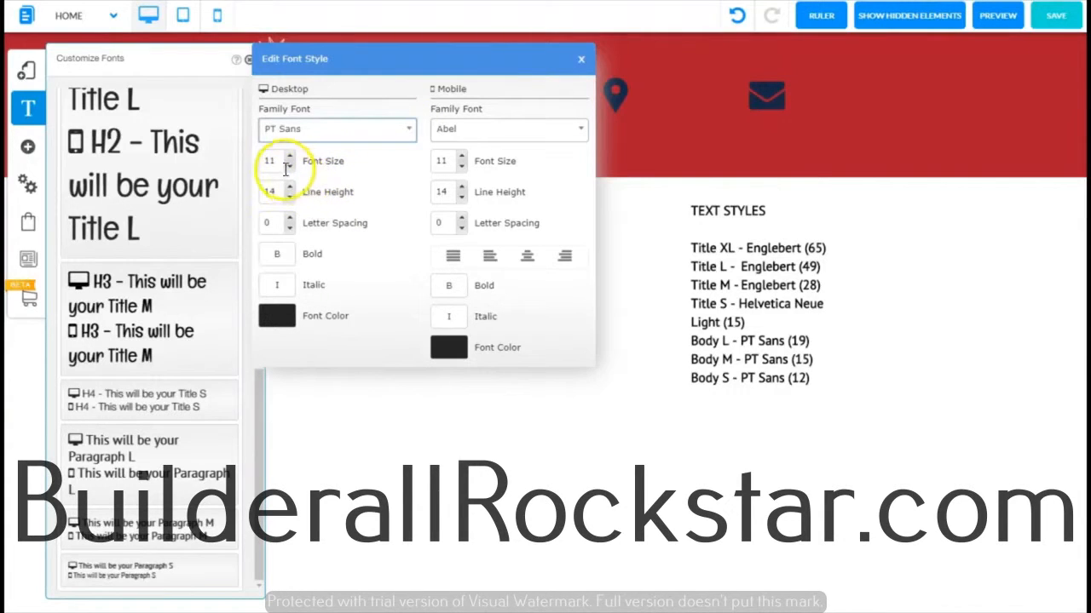
{"action": "left_click", "coordinate": [290, 158]}
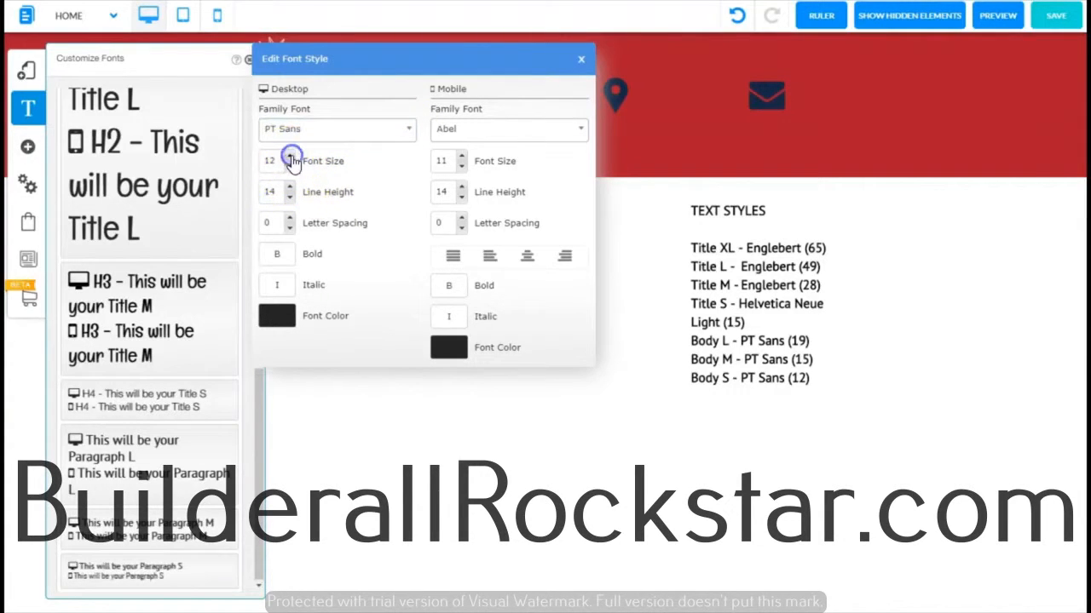
{"action": "left_click", "coordinate": [580, 128]}
{"action": "left_click", "coordinate": [495, 199]}
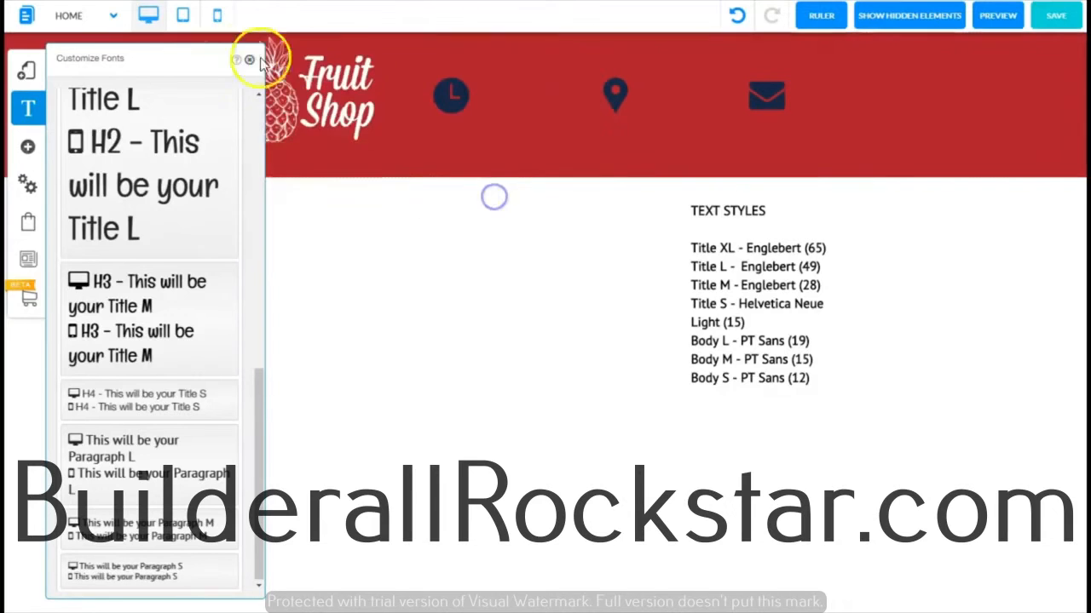
{"action": "left_click", "coordinate": [248, 59]}
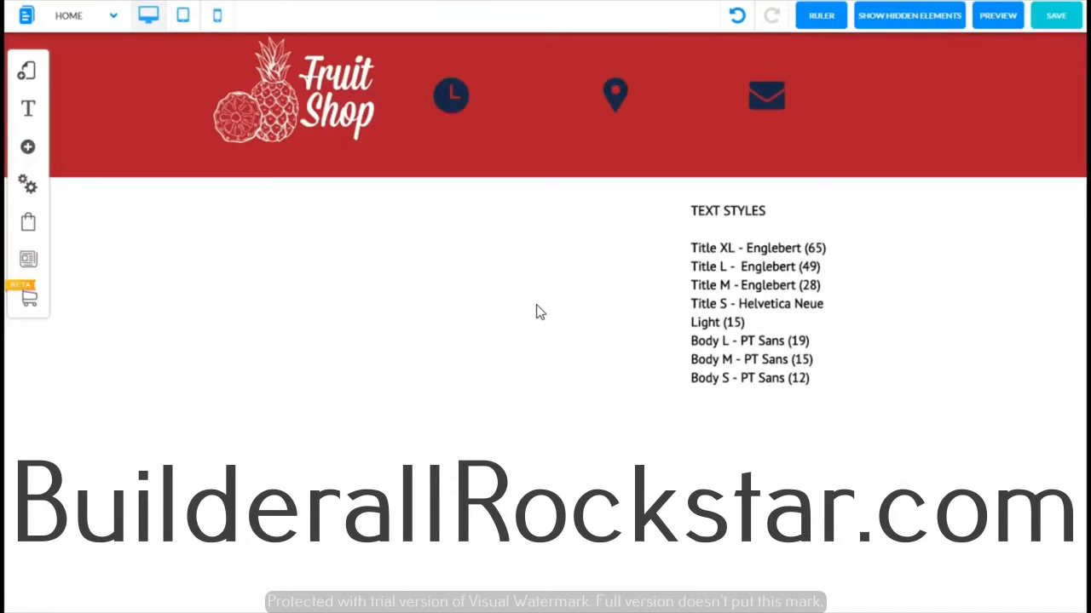
Step: Delete the TEXT STYLES reference text element below the header
{"action": "left_click", "coordinate": [762, 305]}
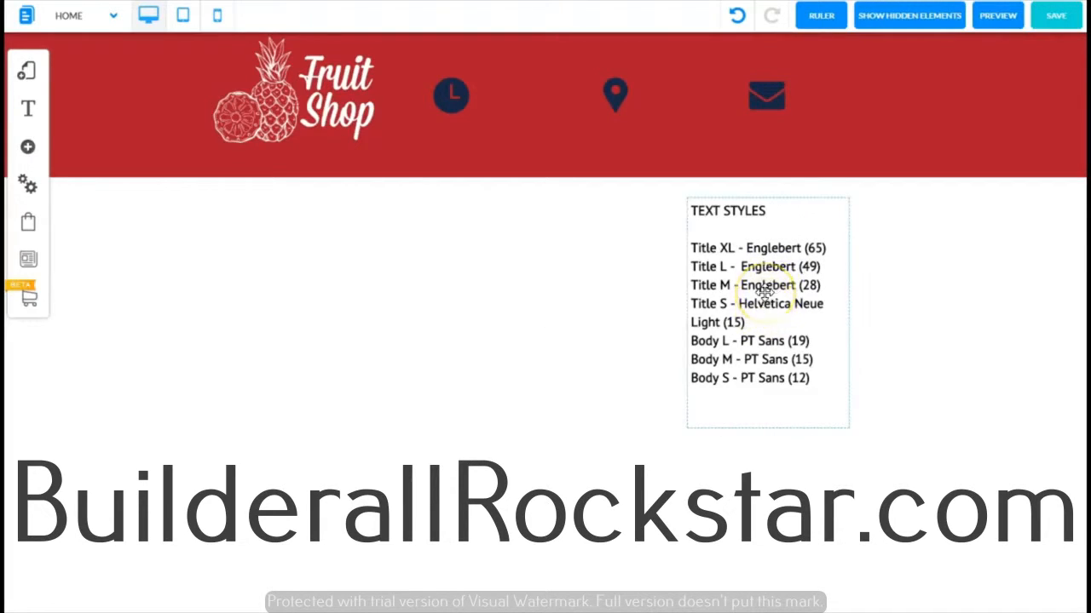
{"action": "key", "text": "Delete"}
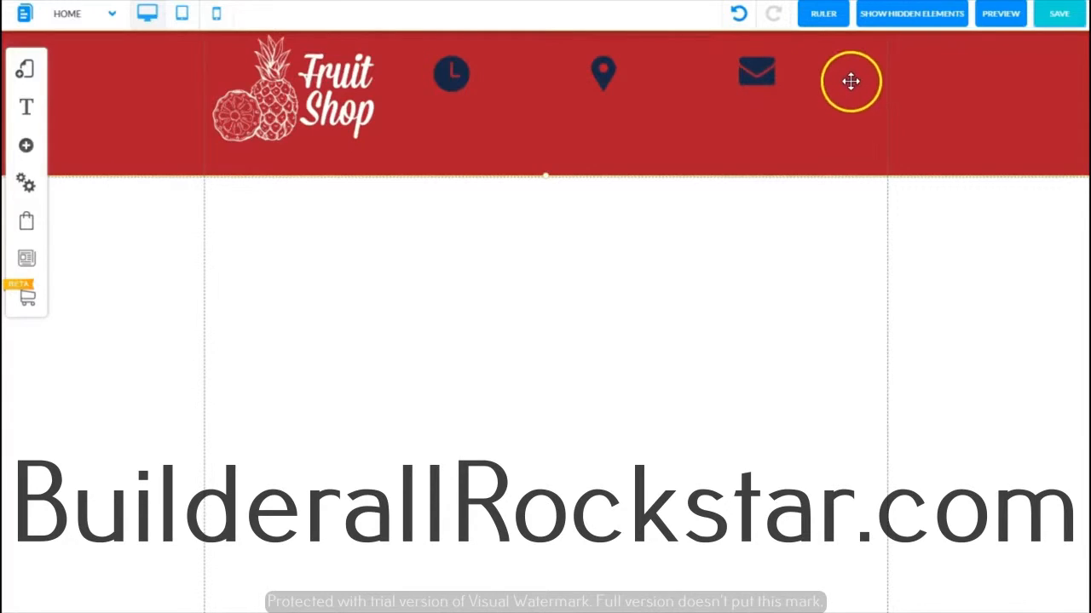
{"action": "left_click", "coordinate": [525, 80]}
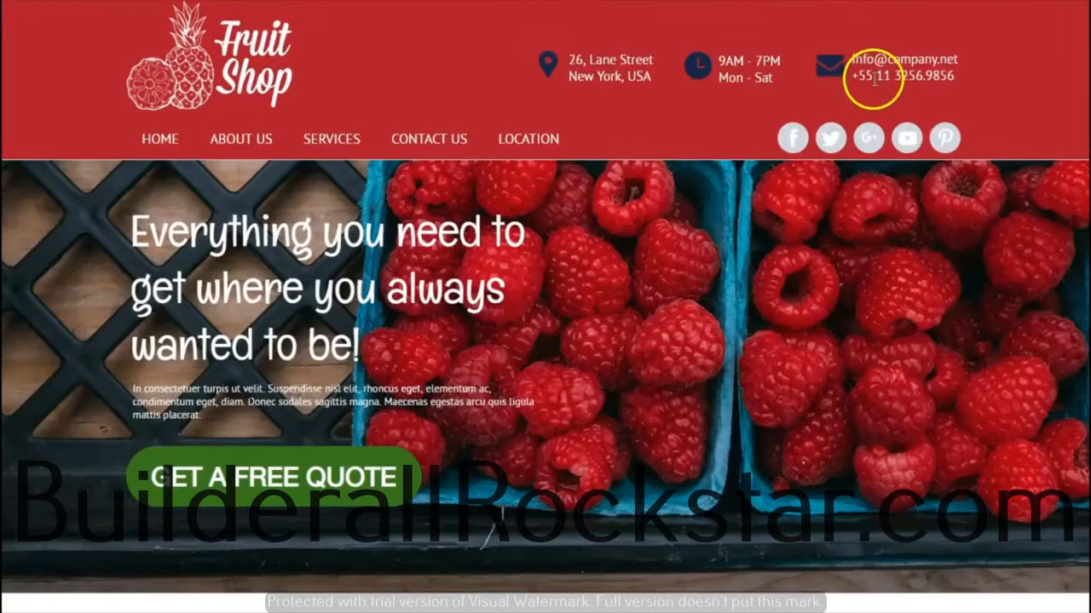
Step: Copy the reference site's contact details and add a Body L paragraph text element inside the red header
{"action": "triple_click", "coordinate": [952, 77]}
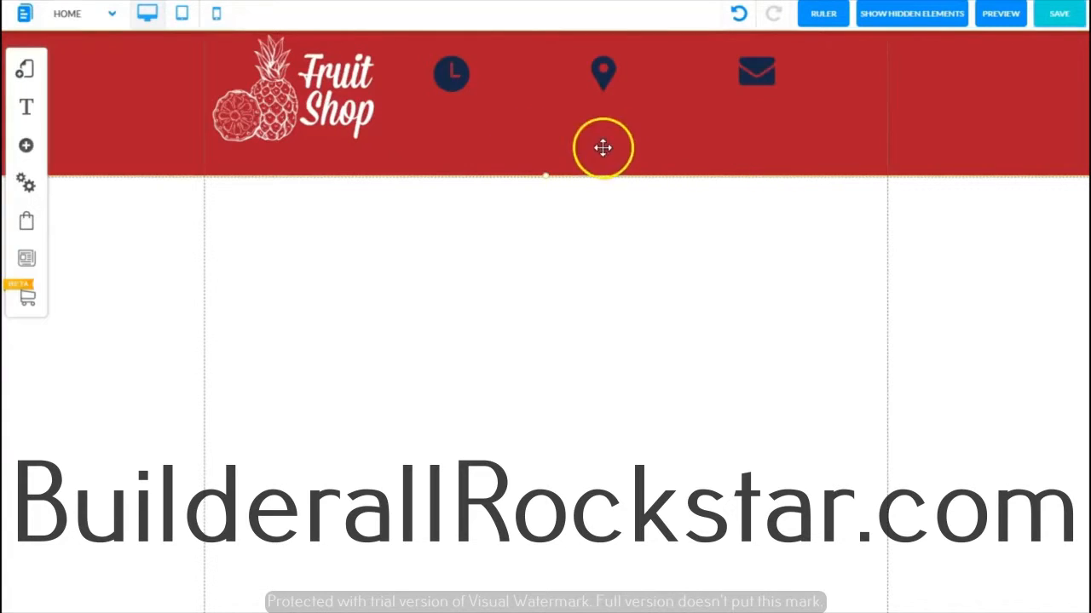
{"action": "left_click", "coordinate": [26, 148]}
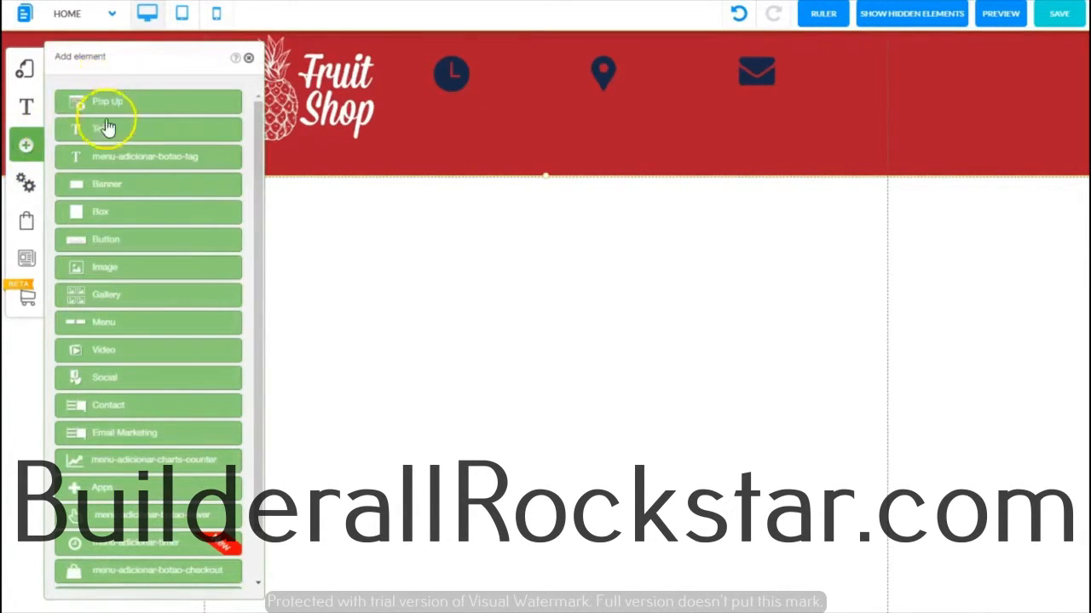
{"action": "left_click", "coordinate": [103, 125]}
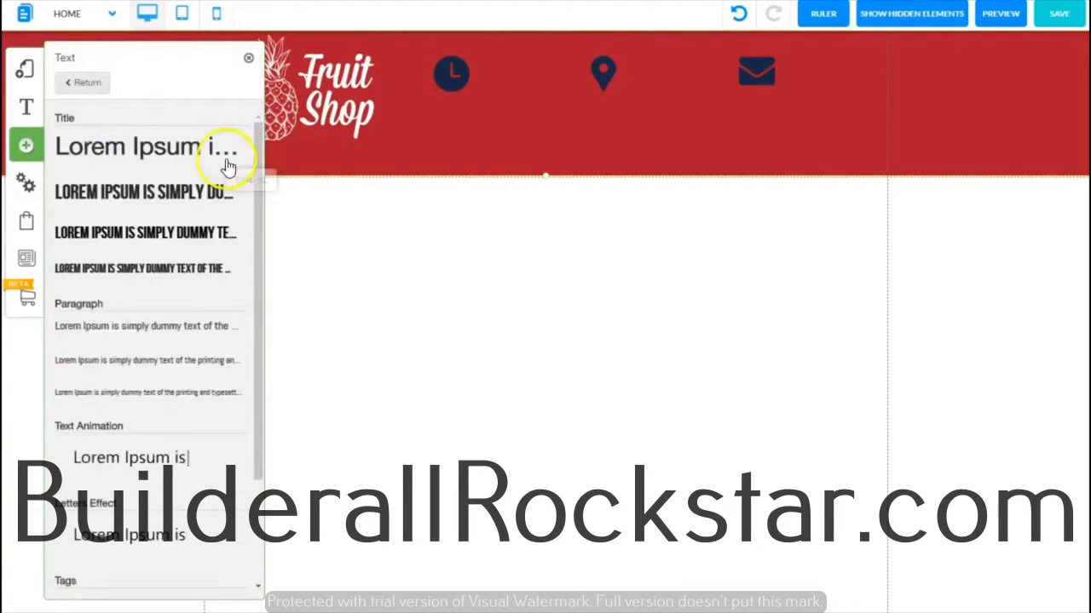
{"action": "left_click_drag", "start_coordinate": [255, 183], "coordinate": [252, 265]}
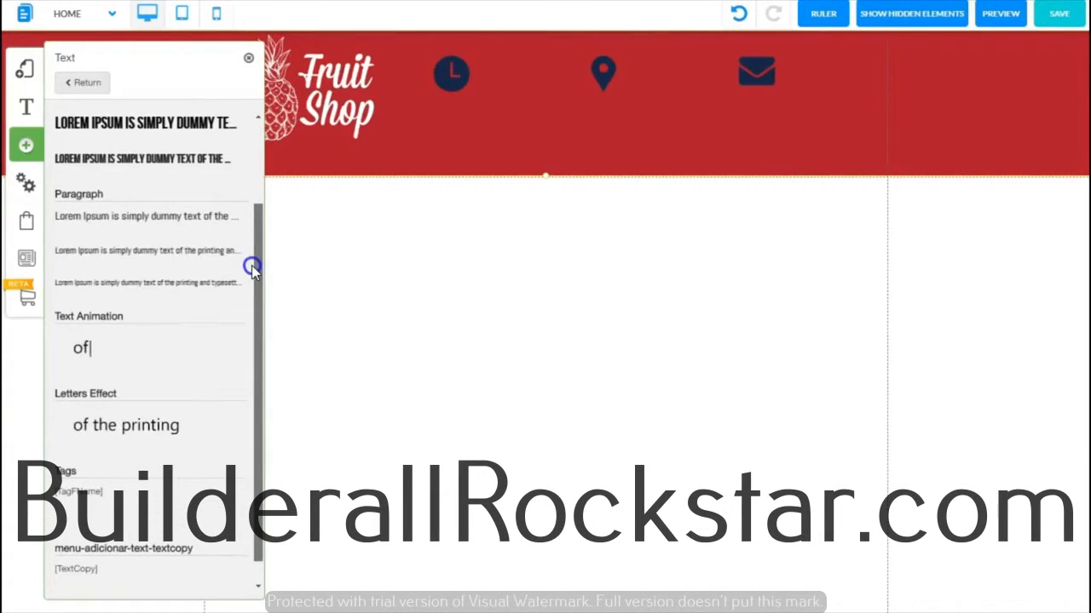
{"action": "left_click", "coordinate": [69, 224]}
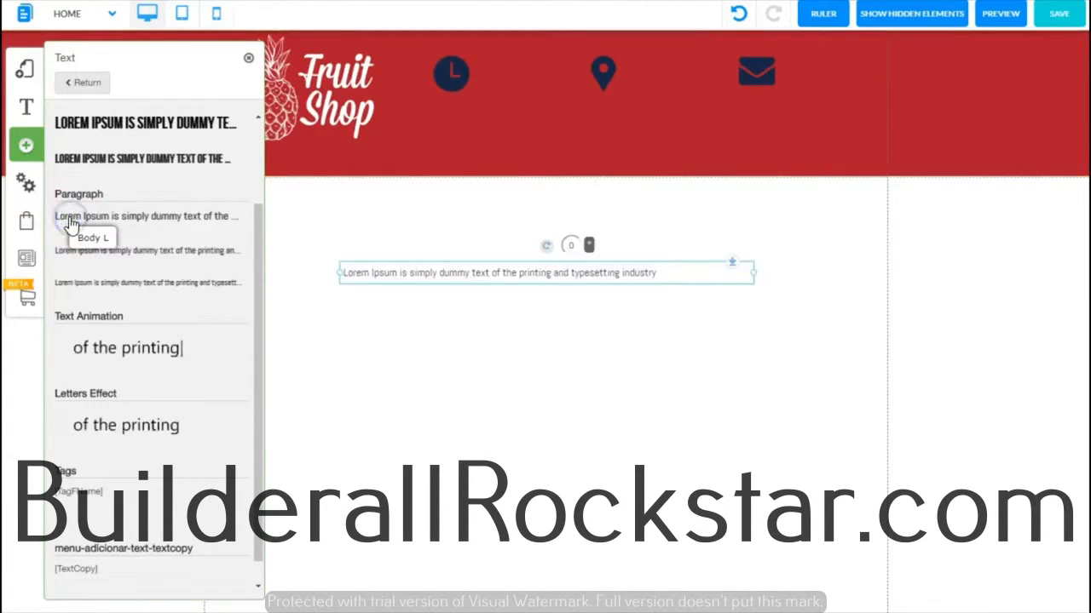
{"action": "left_click", "coordinate": [509, 268]}
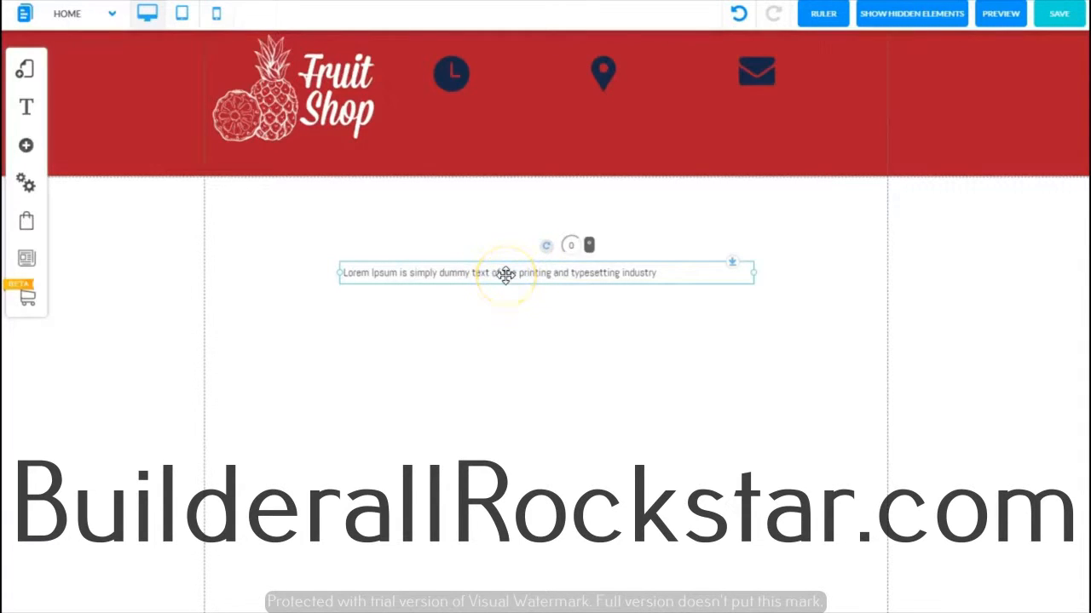
{"action": "left_click_drag", "start_coordinate": [506, 274], "coordinate": [593, 136]}
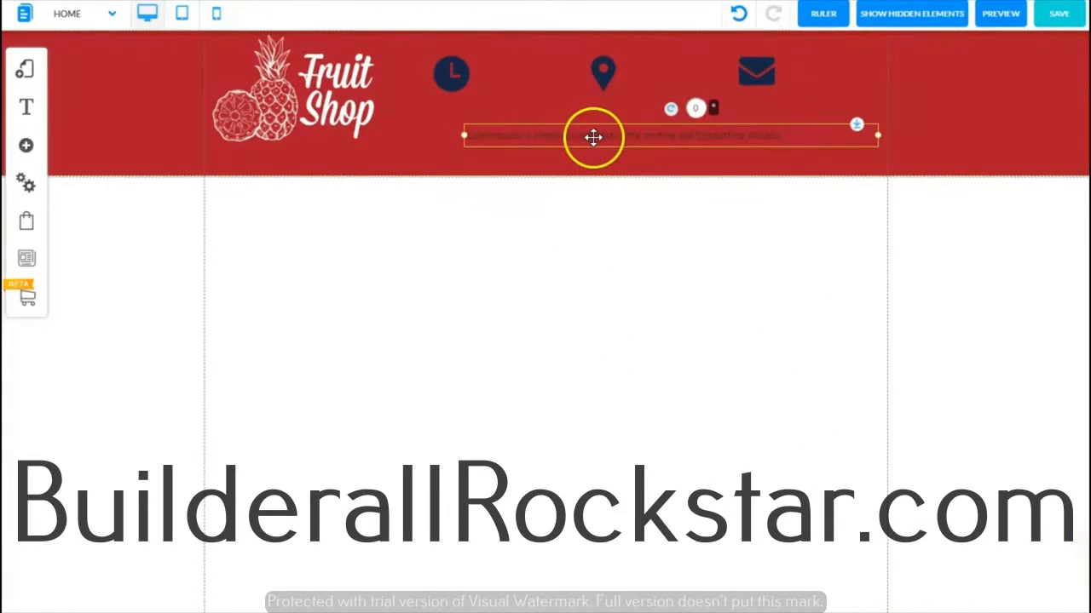
Step: Replace the paragraph's placeholder text with the pasted contact e-mail address and phone number
{"action": "left_click", "coordinate": [486, 133]}
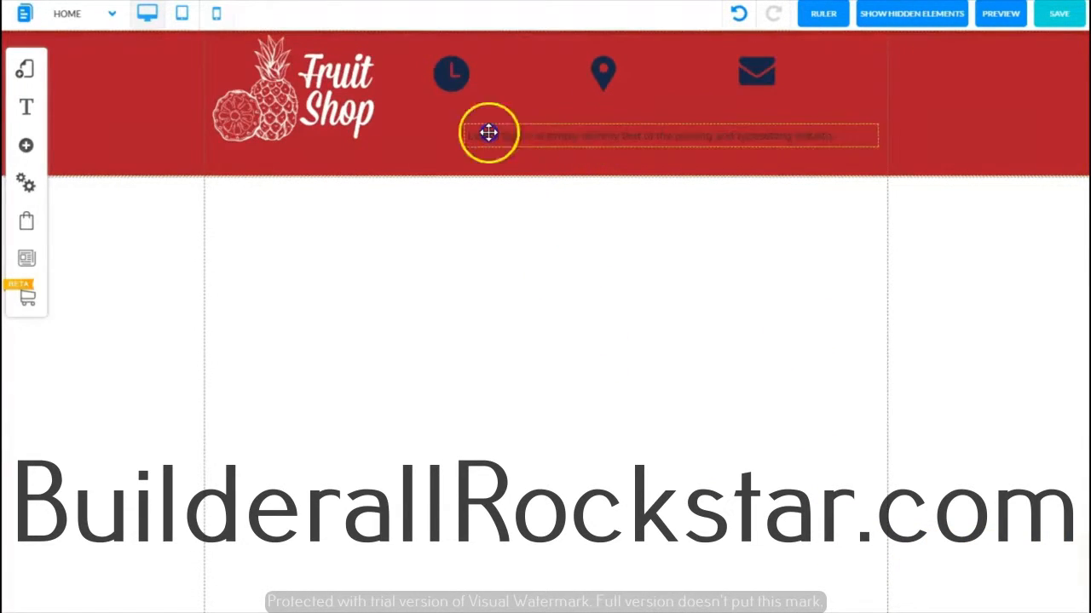
{"action": "double_click", "coordinate": [489, 133]}
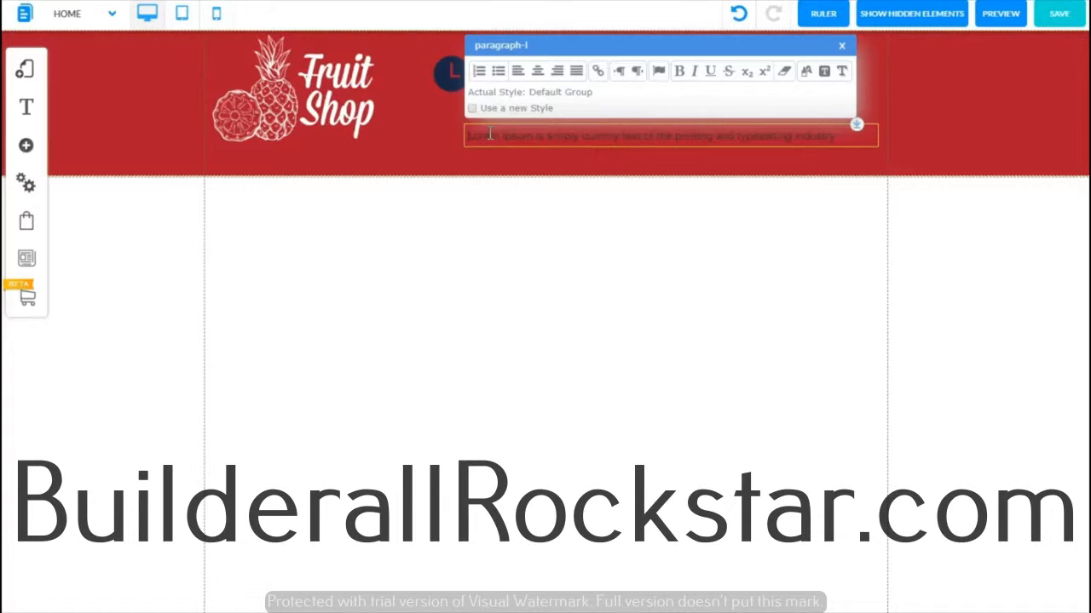
{"action": "triple_click", "coordinate": [489, 134]}
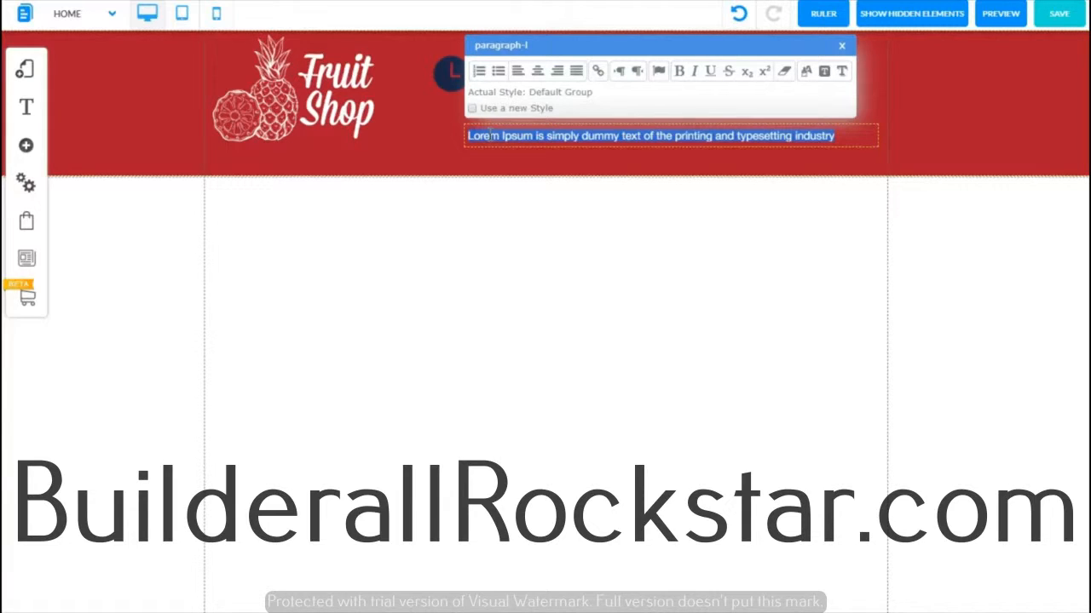
{"action": "key", "text": "ctrl+v"}
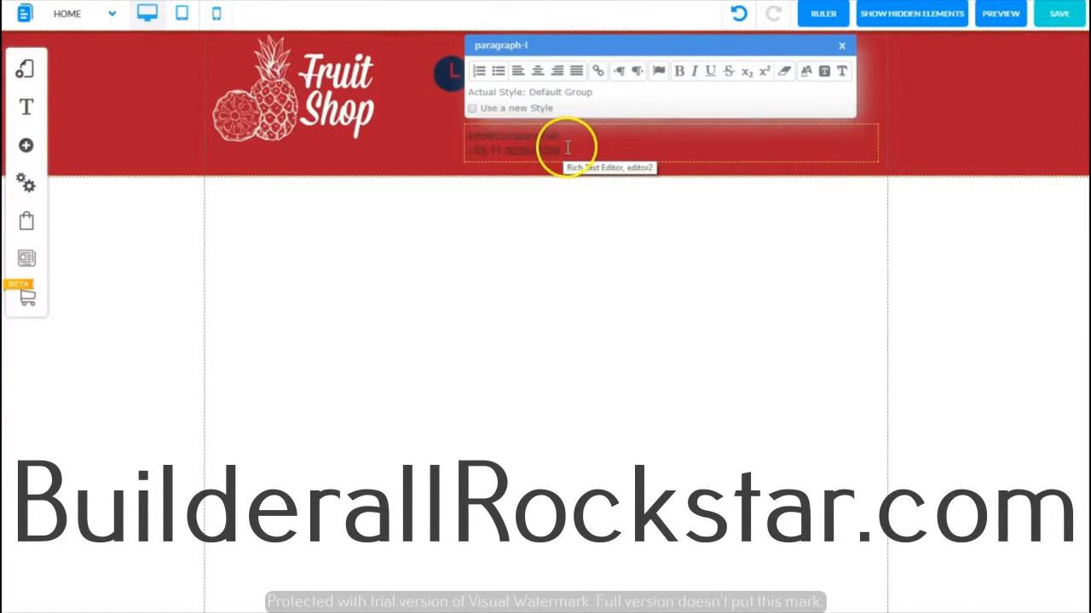
Step: Set the contact text colour to white and close the text editor
{"action": "left_click_drag", "start_coordinate": [567, 150], "coordinate": [457, 135]}
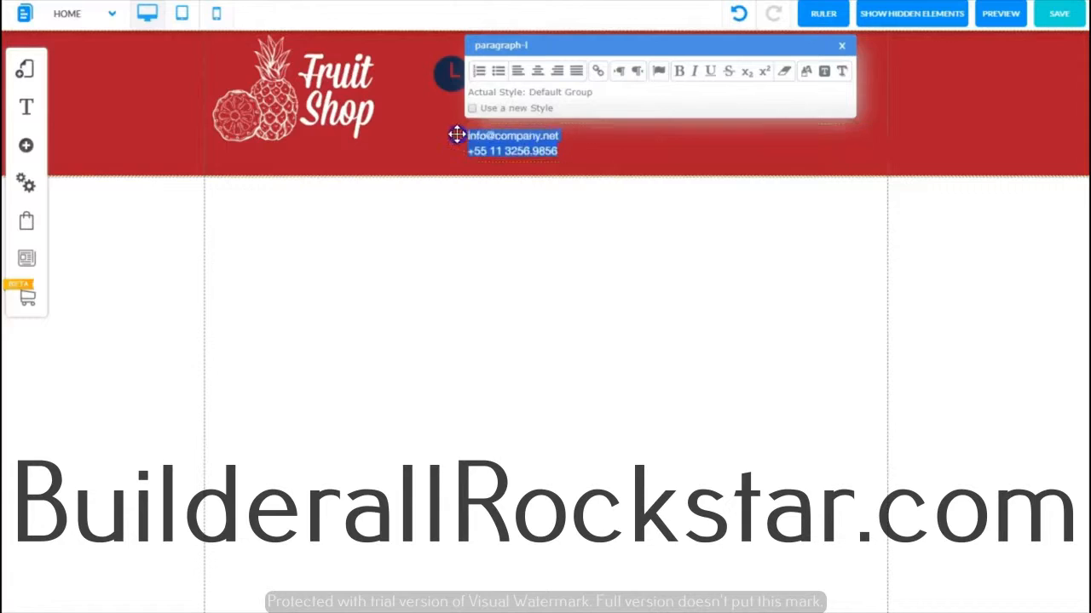
{"action": "left_click", "coordinate": [806, 74]}
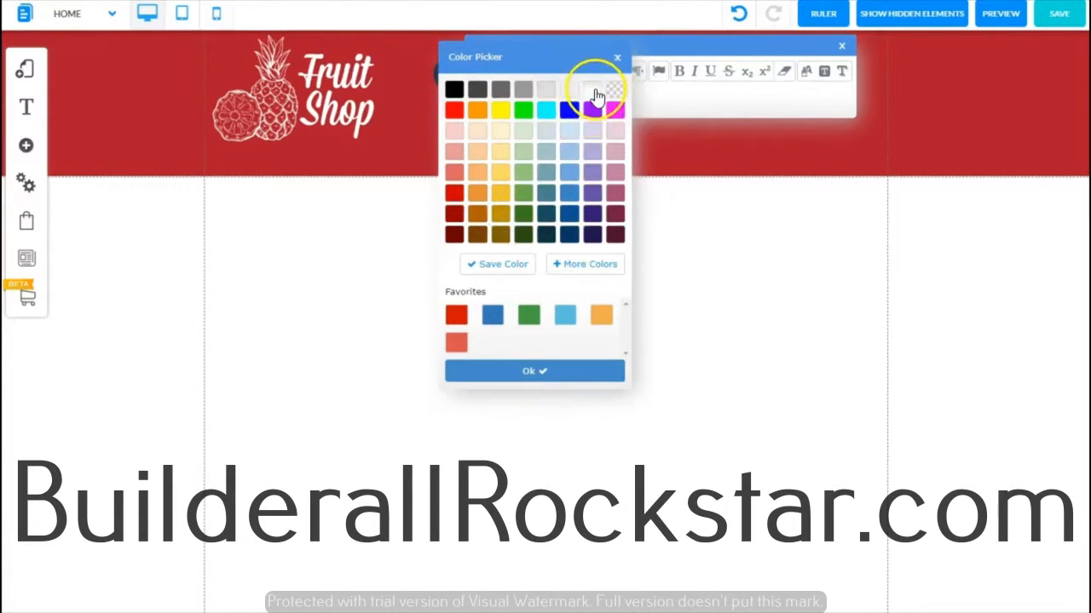
{"action": "left_click", "coordinate": [523, 372]}
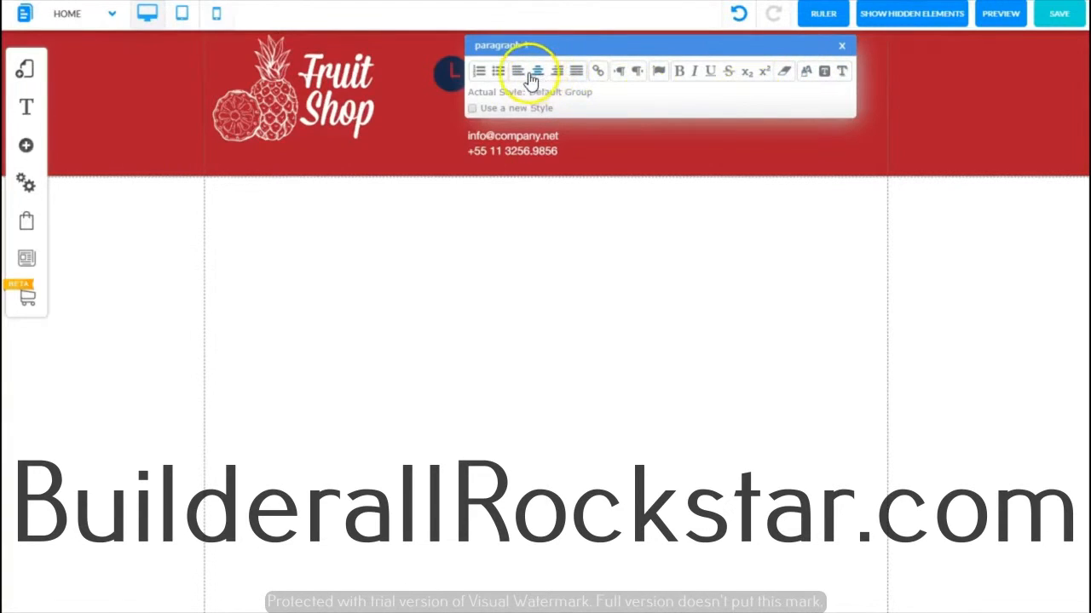
{"action": "left_click", "coordinate": [841, 48]}
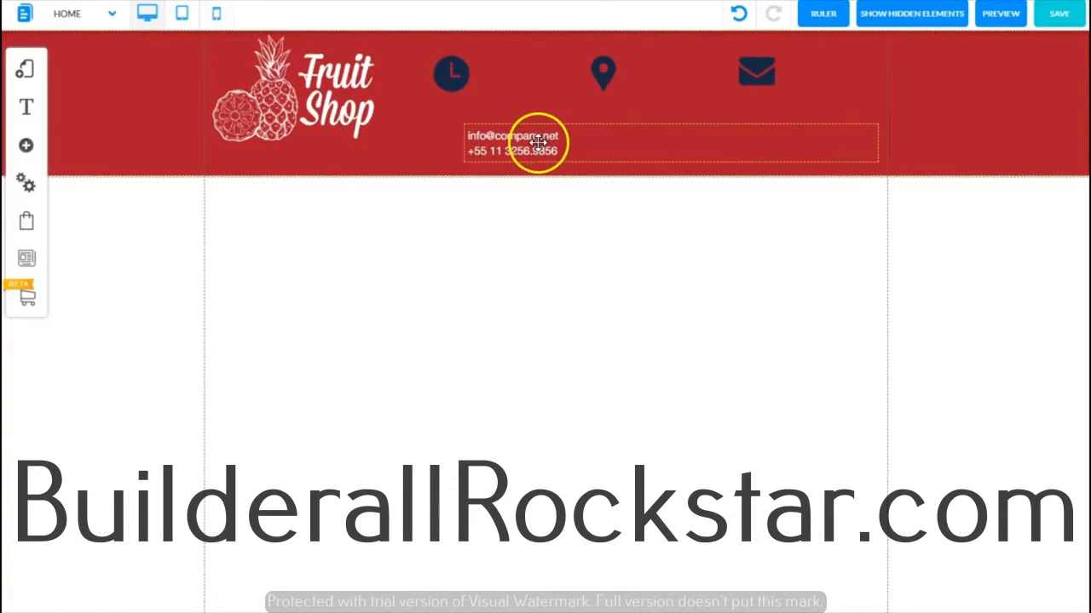
Step: Narrow the contact text box to fit its text and place it beside the envelope icon in the header
{"action": "left_click_drag", "start_coordinate": [537, 144], "coordinate": [541, 131]}
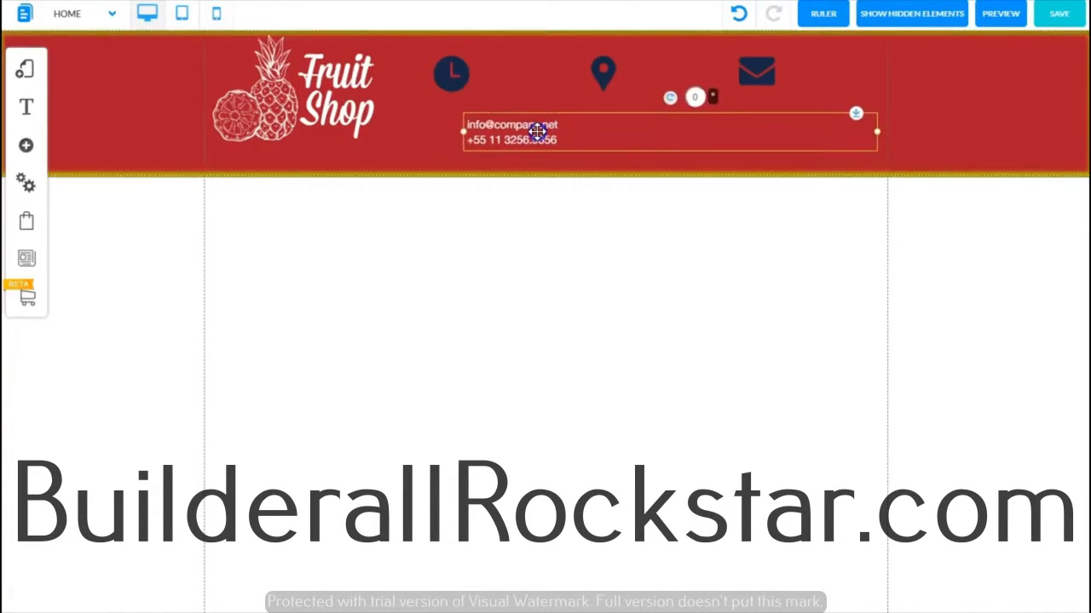
{"action": "left_click_drag", "start_coordinate": [880, 138], "coordinate": [568, 157]}
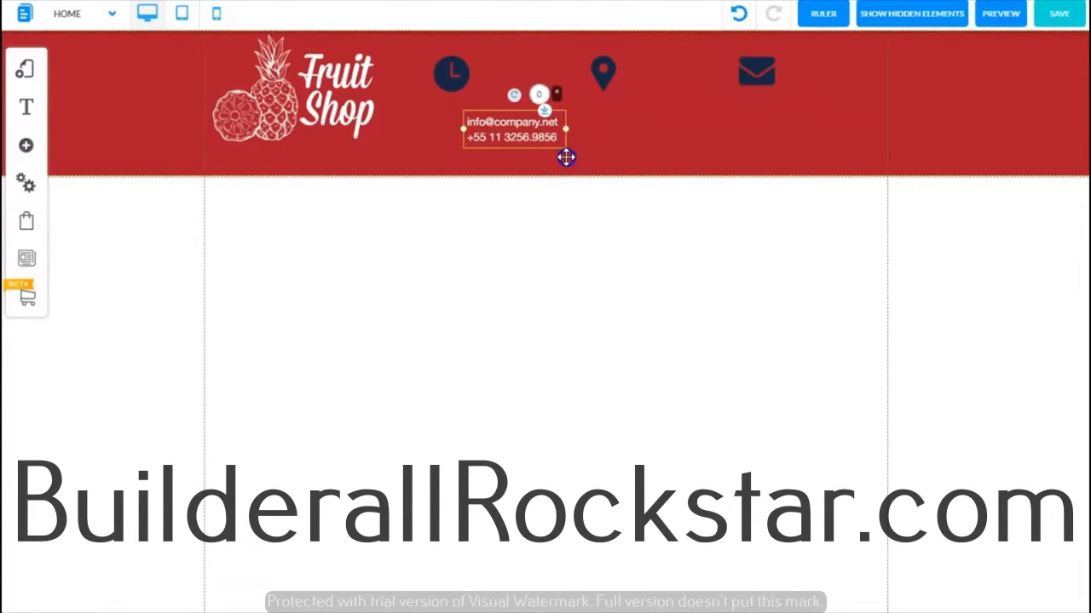
{"action": "left_click", "coordinate": [504, 129]}
{"action": "left_click_drag", "start_coordinate": [503, 129], "coordinate": [825, 68]}
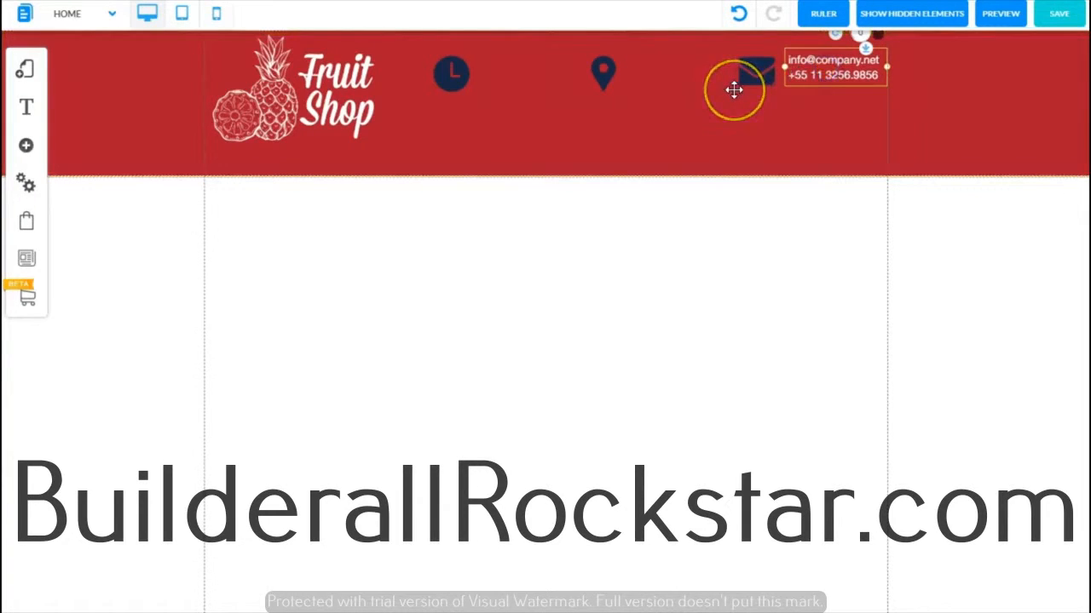
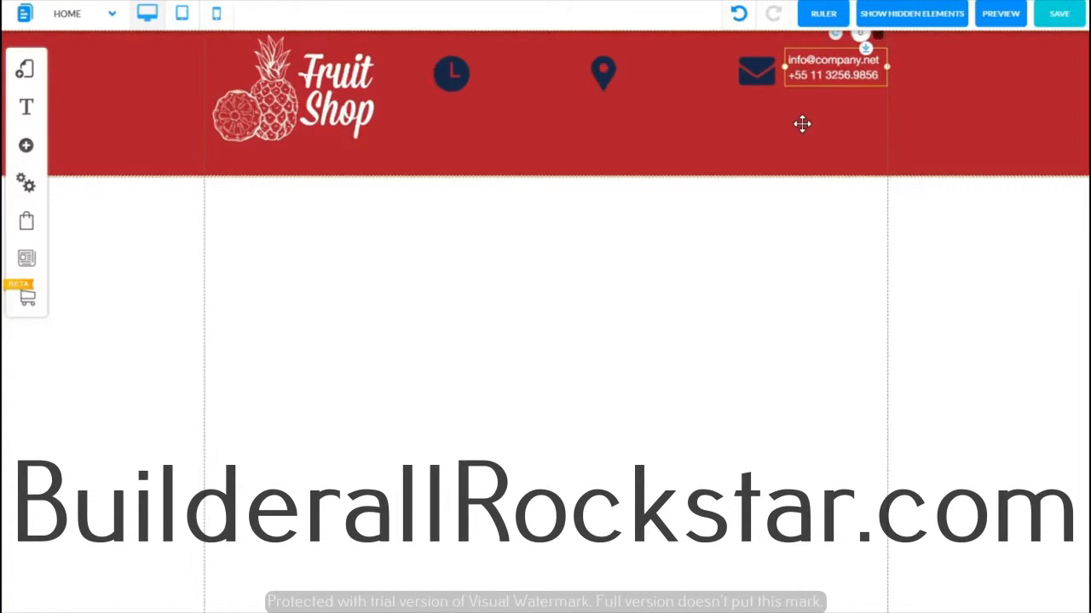
Step: Duplicate the contact text box twice and place the copies beside the map pin and clock icons
{"action": "key", "text": "ctrl+v"}
{"action": "key", "text": "ctrl+v"}
{"action": "left_click_drag", "start_coordinate": [829, 104], "coordinate": [637, 84]}
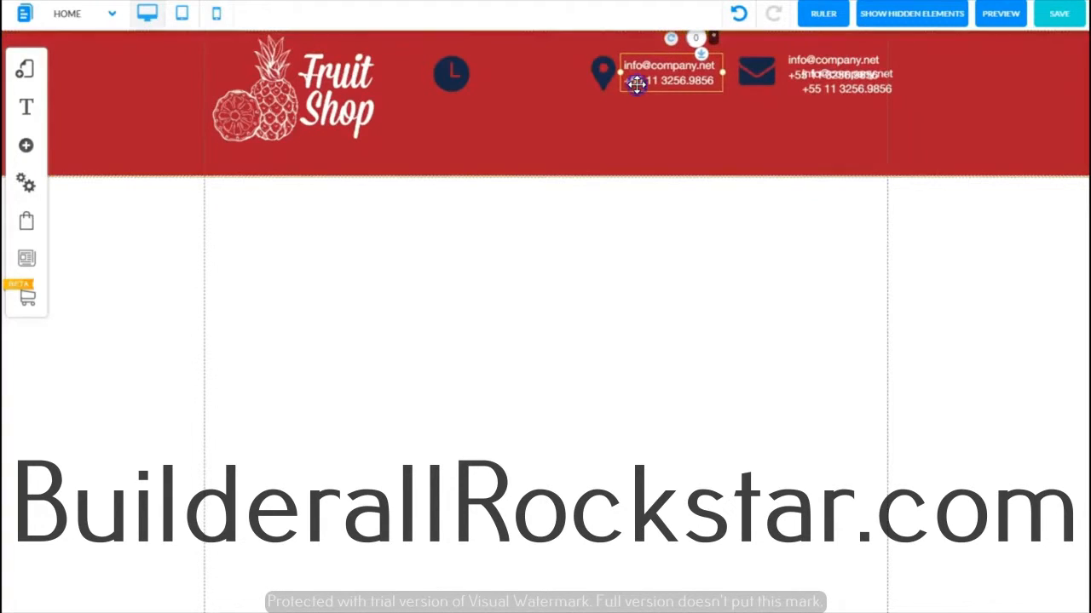
{"action": "left_click", "coordinate": [820, 90]}
{"action": "left_click_drag", "start_coordinate": [819, 90], "coordinate": [501, 80]}
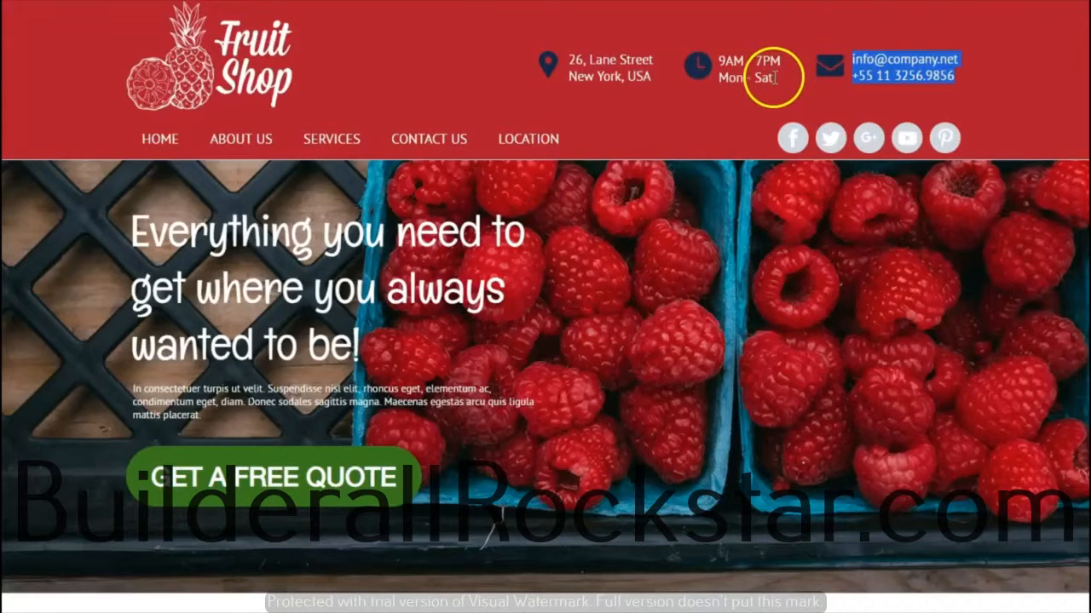
Step: Copy the opening hours from the reference site and paste them into the text box beside the map pin
{"action": "left_click", "coordinate": [774, 76]}
{"action": "left_click_drag", "start_coordinate": [772, 76], "coordinate": [718, 64]}
{"action": "key", "text": "ctrl+c"}
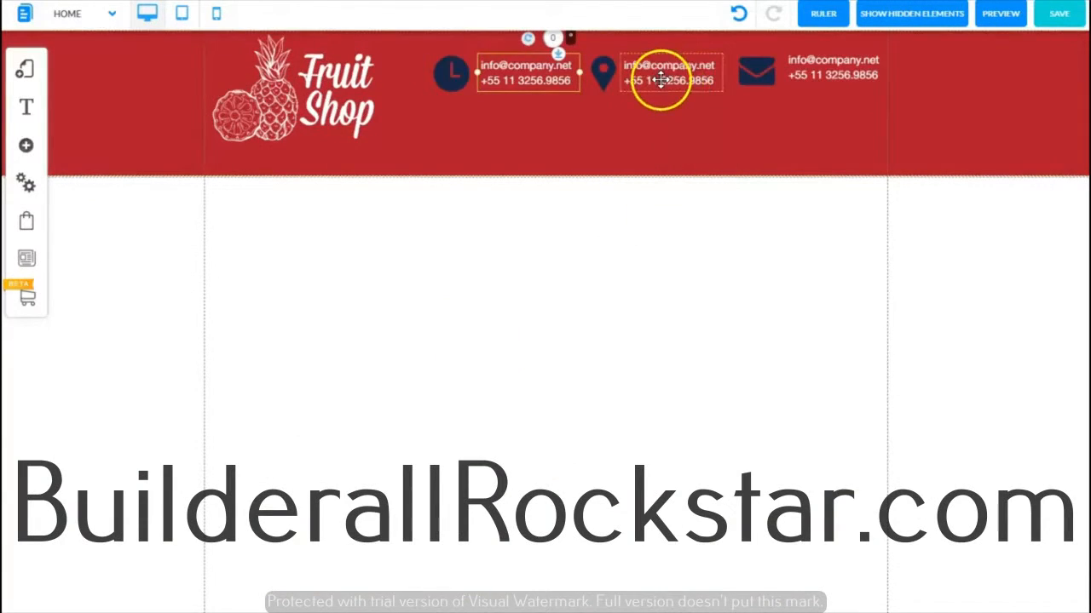
{"action": "left_click", "coordinate": [656, 73]}
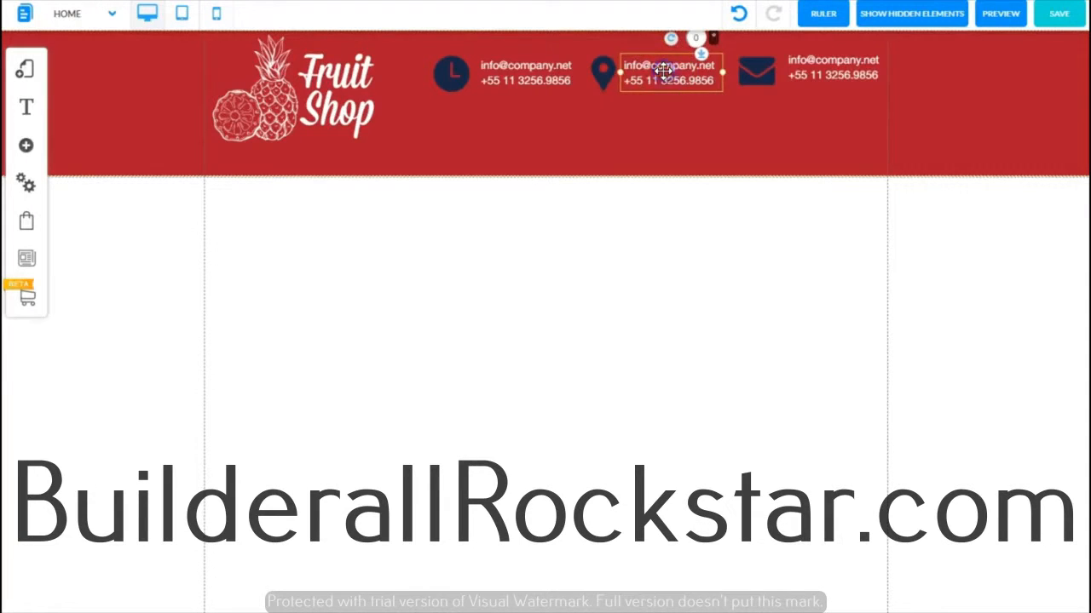
{"action": "double_click", "coordinate": [664, 72]}
{"action": "left_click", "coordinate": [662, 80]}
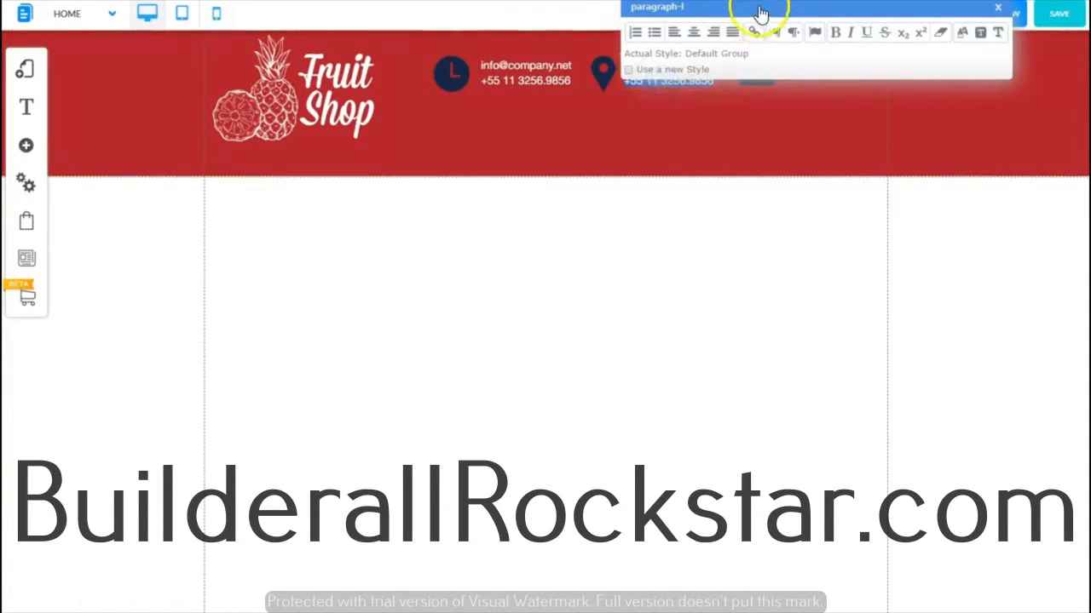
{"action": "left_click_drag", "start_coordinate": [760, 12], "coordinate": [781, 239]}
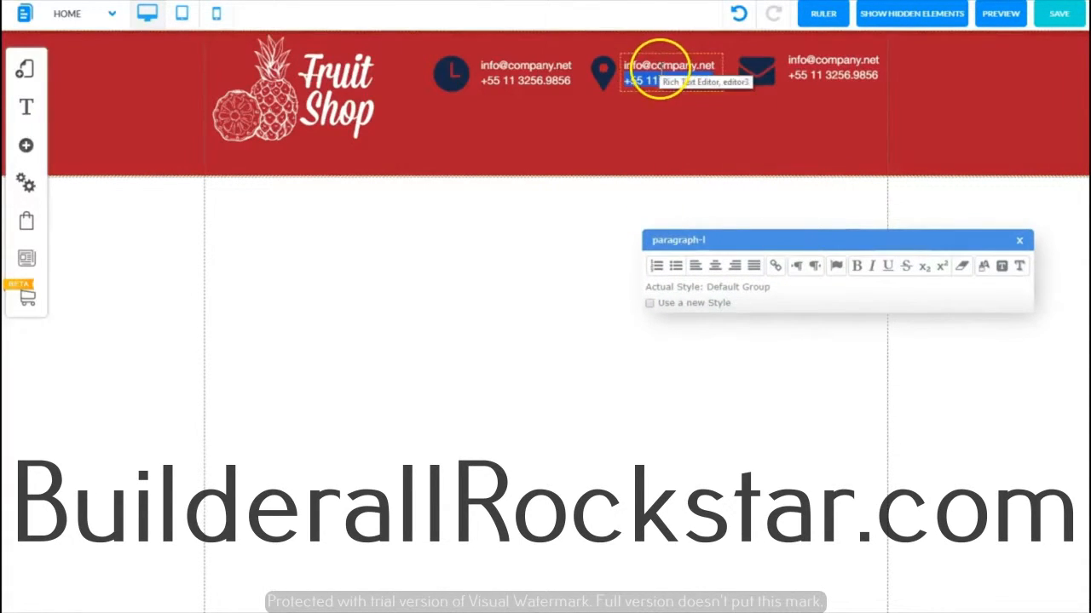
{"action": "left_click_drag", "start_coordinate": [638, 60], "coordinate": [706, 80]}
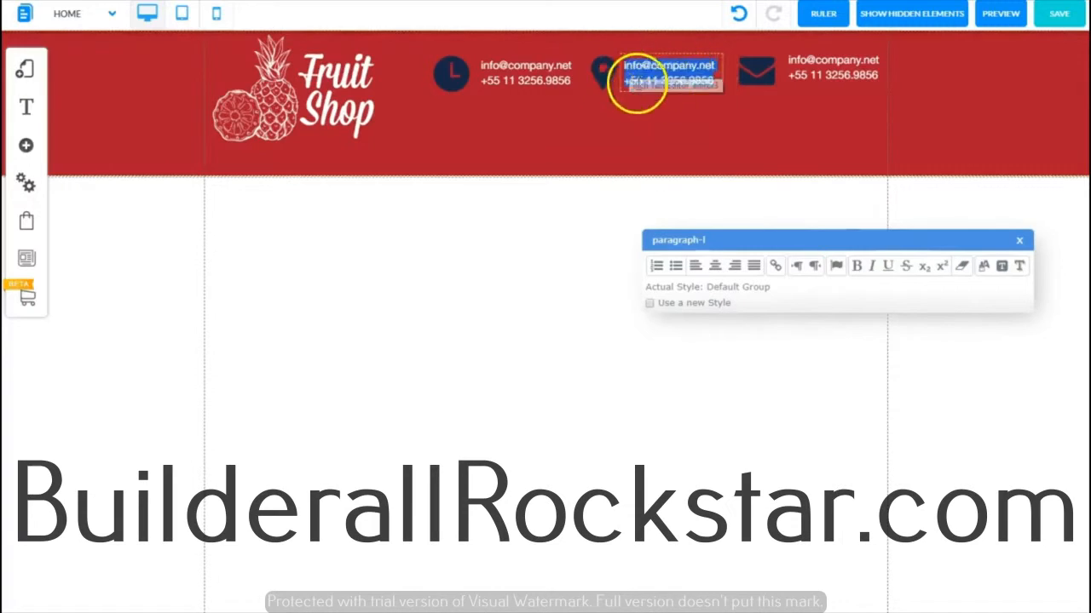
{"action": "key", "text": "ctrl+v"}
{"action": "left_click", "coordinate": [664, 136]}
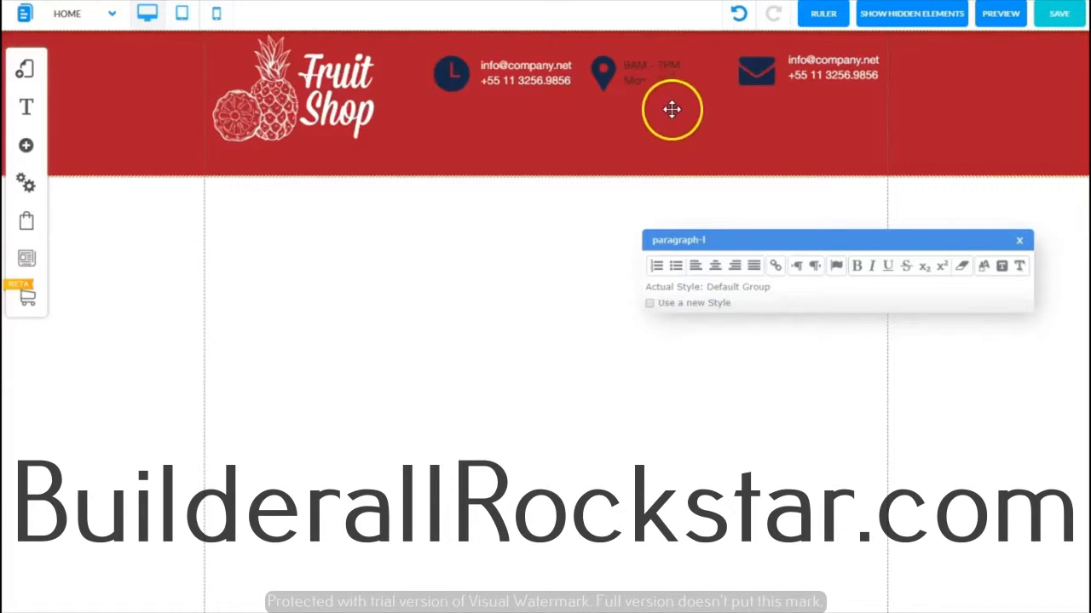
Step: Set the opening hours text colour to white and close the text editor
{"action": "left_click_drag", "start_coordinate": [679, 80], "coordinate": [623, 60]}
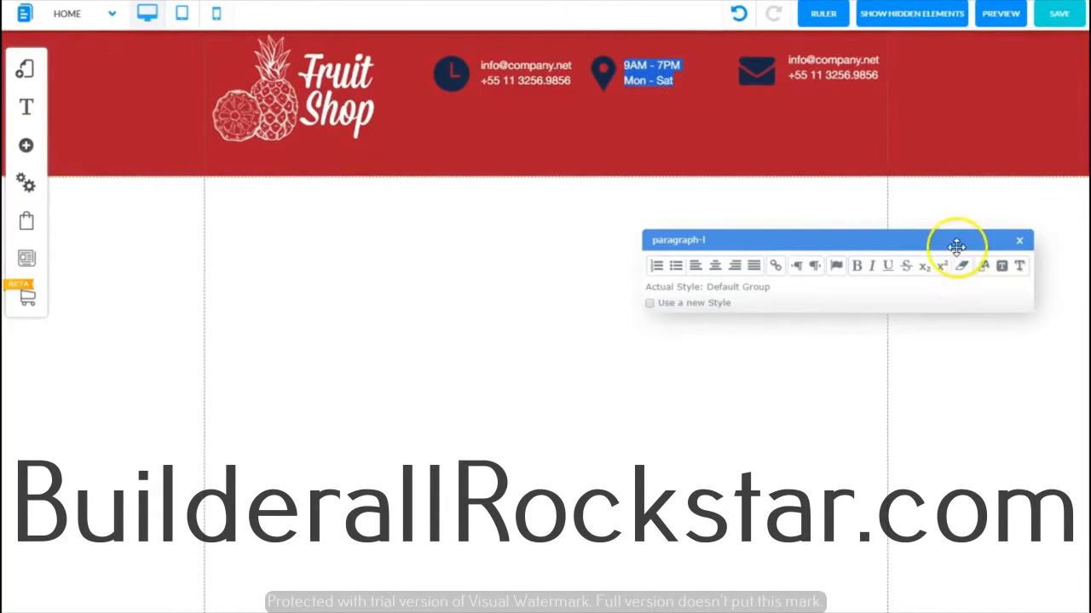
{"action": "left_click_drag", "start_coordinate": [951, 239], "coordinate": [728, 123]}
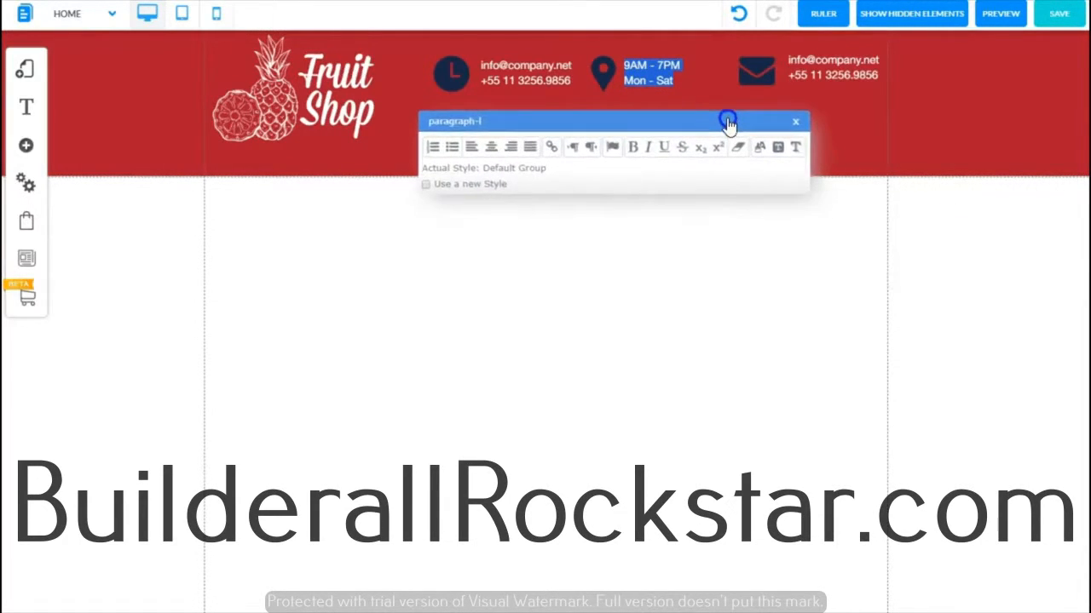
{"action": "left_click", "coordinate": [760, 150]}
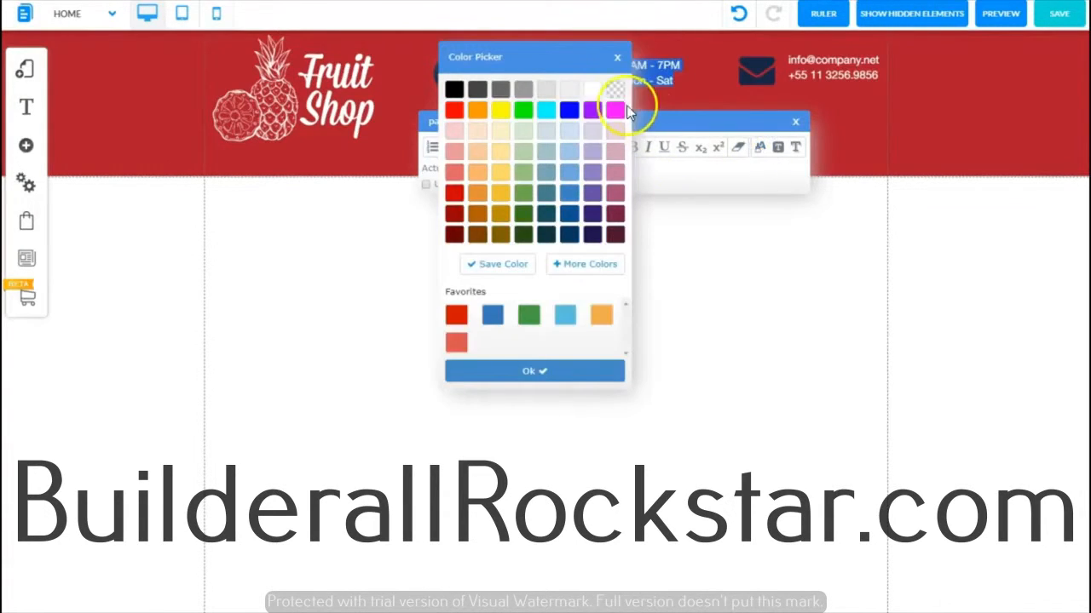
{"action": "left_click", "coordinate": [595, 90]}
{"action": "left_click", "coordinate": [535, 370]}
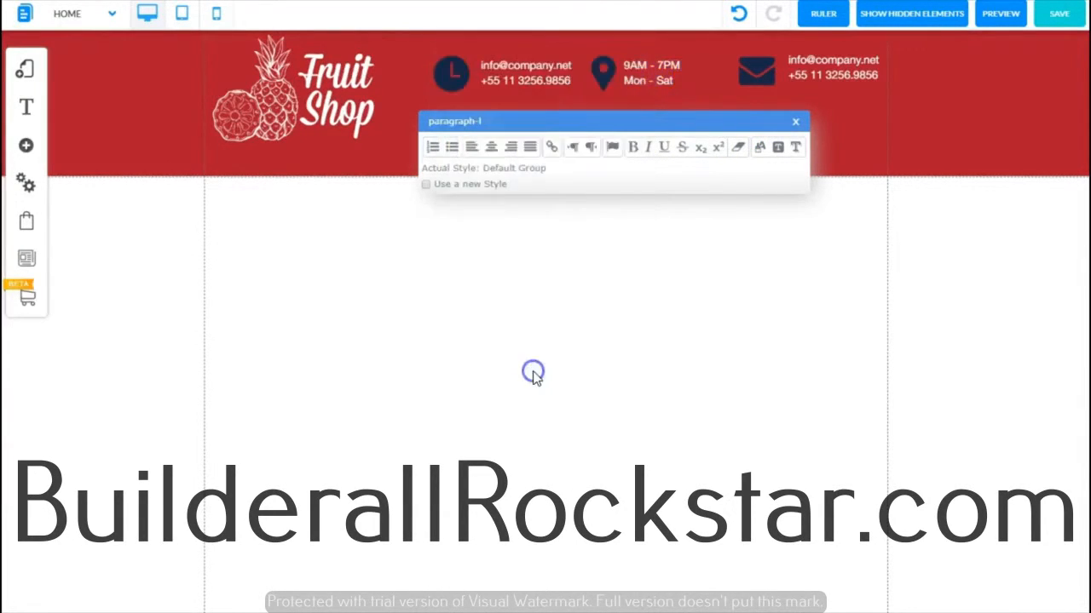
{"action": "left_click", "coordinate": [795, 120]}
{"action": "left_click", "coordinate": [505, 79]}
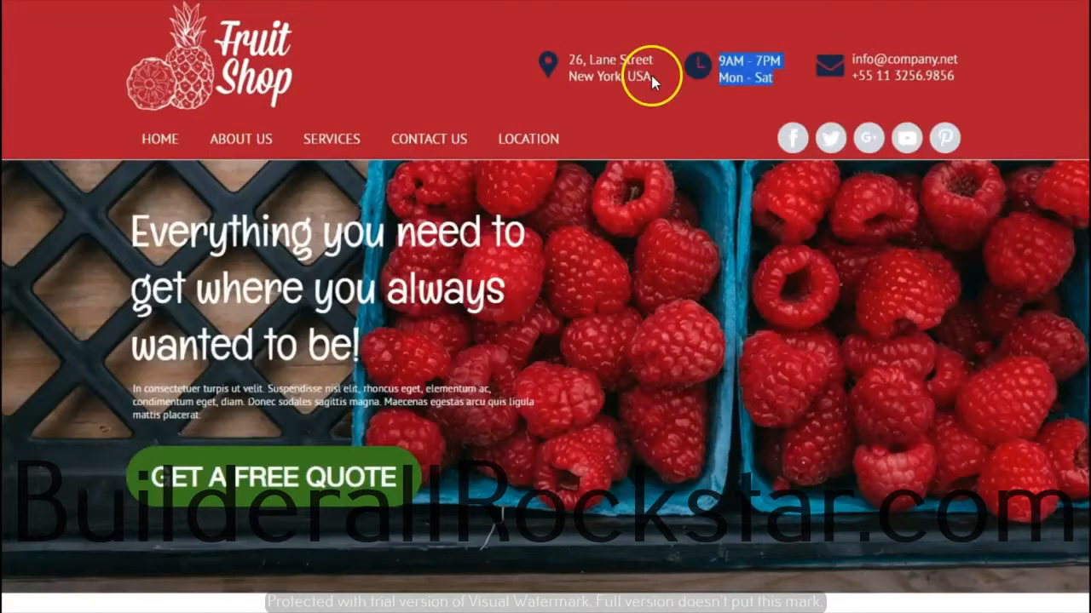
Step: Copy the street address from the reference site and paste it into the text box beside the clock icon
{"action": "left_click", "coordinate": [651, 75]}
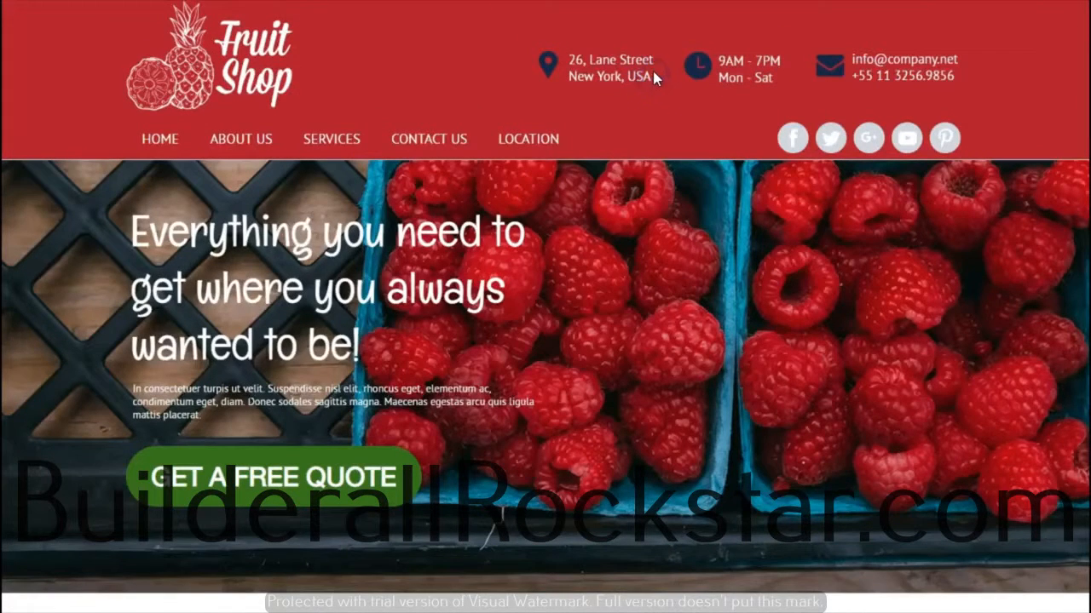
{"action": "left_click_drag", "start_coordinate": [655, 75], "coordinate": [578, 65]}
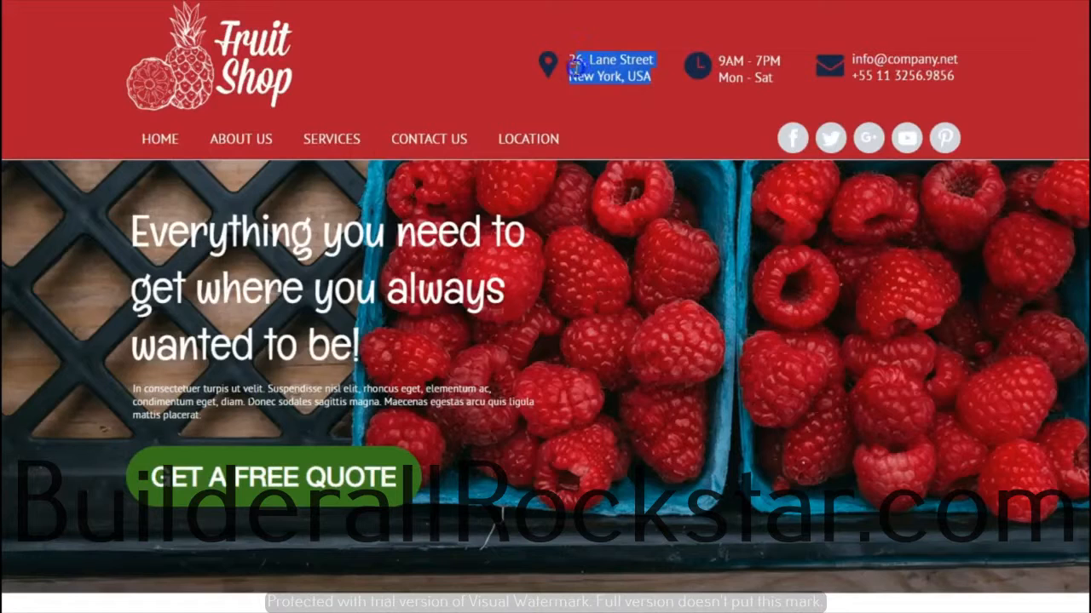
{"action": "left_click", "coordinate": [609, 75]}
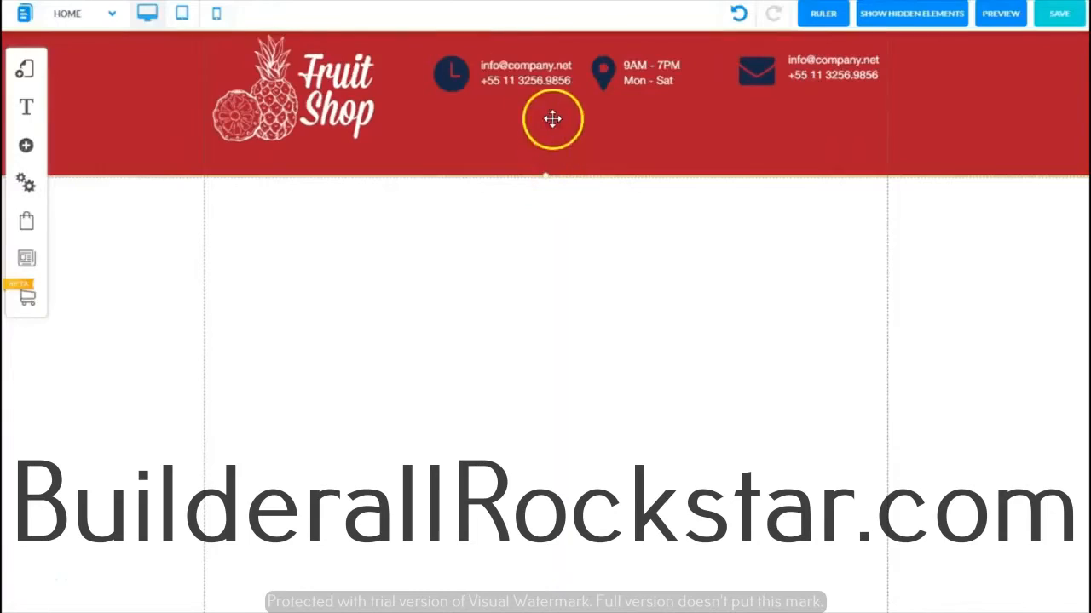
{"action": "left_click", "coordinate": [524, 78]}
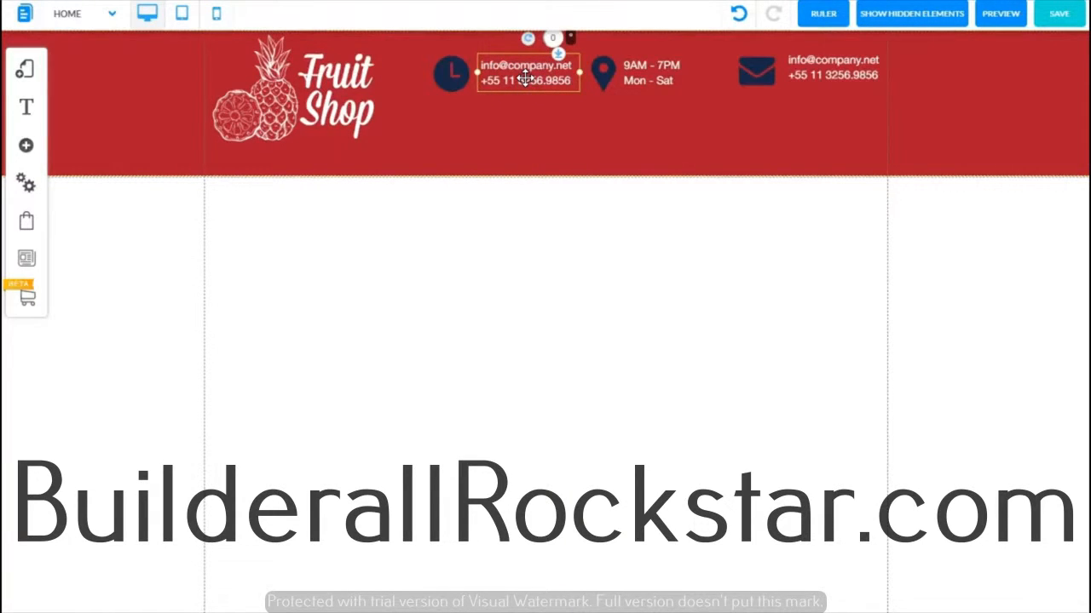
{"action": "double_click", "coordinate": [526, 77]}
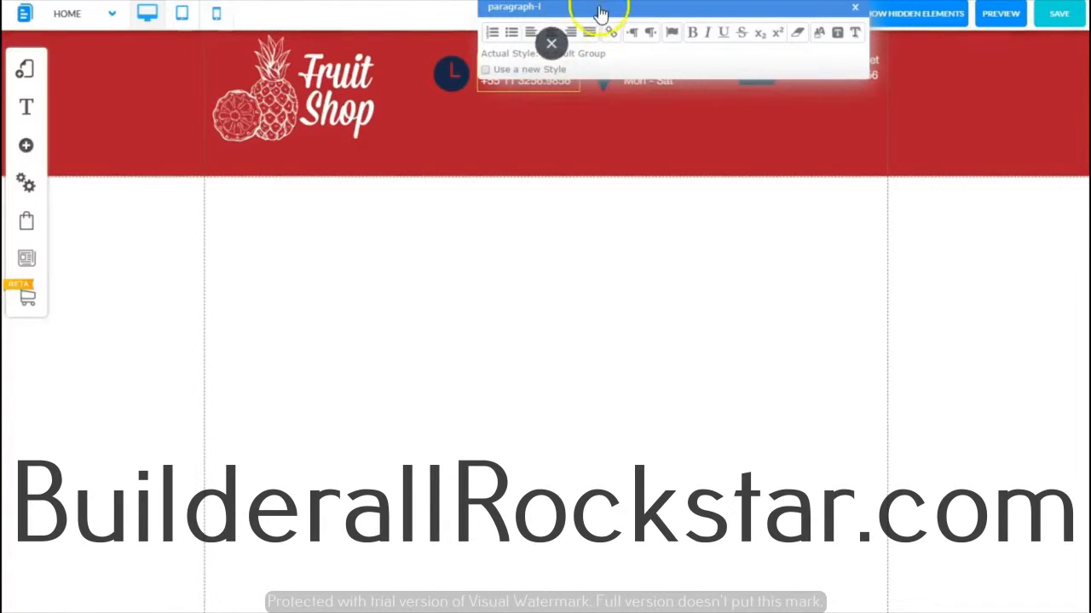
{"action": "left_click_drag", "start_coordinate": [601, 13], "coordinate": [472, 211]}
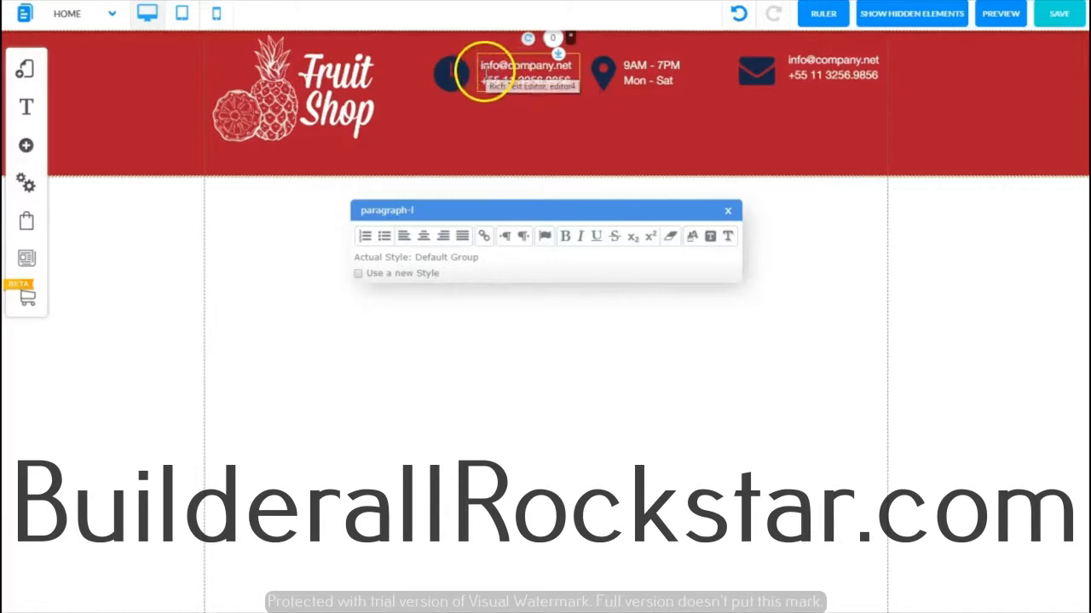
{"action": "triple_click", "coordinate": [483, 73]}
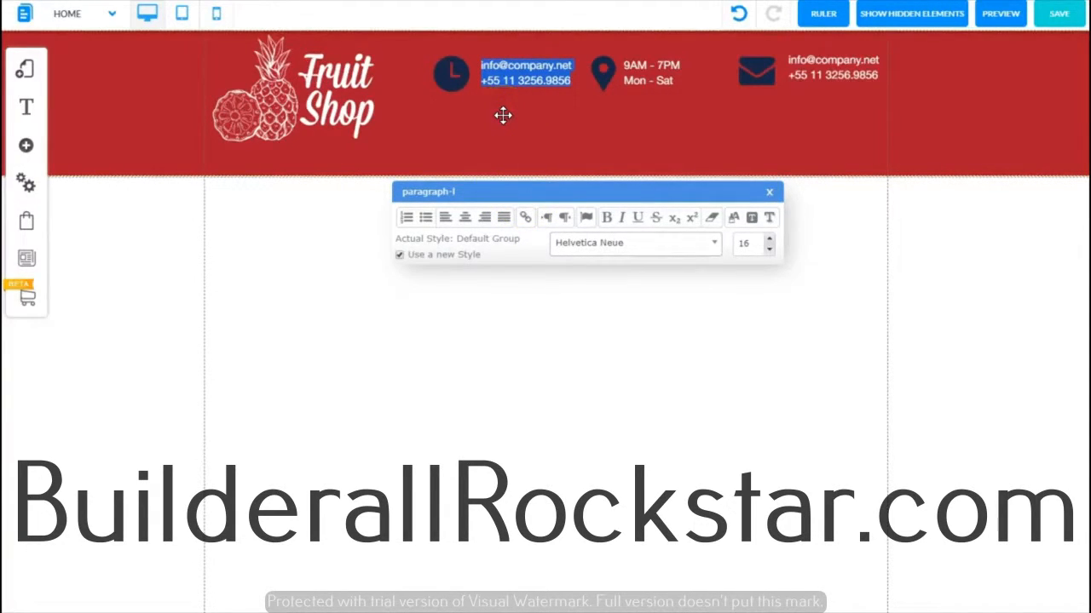
{"action": "key", "text": "ctrl+v"}
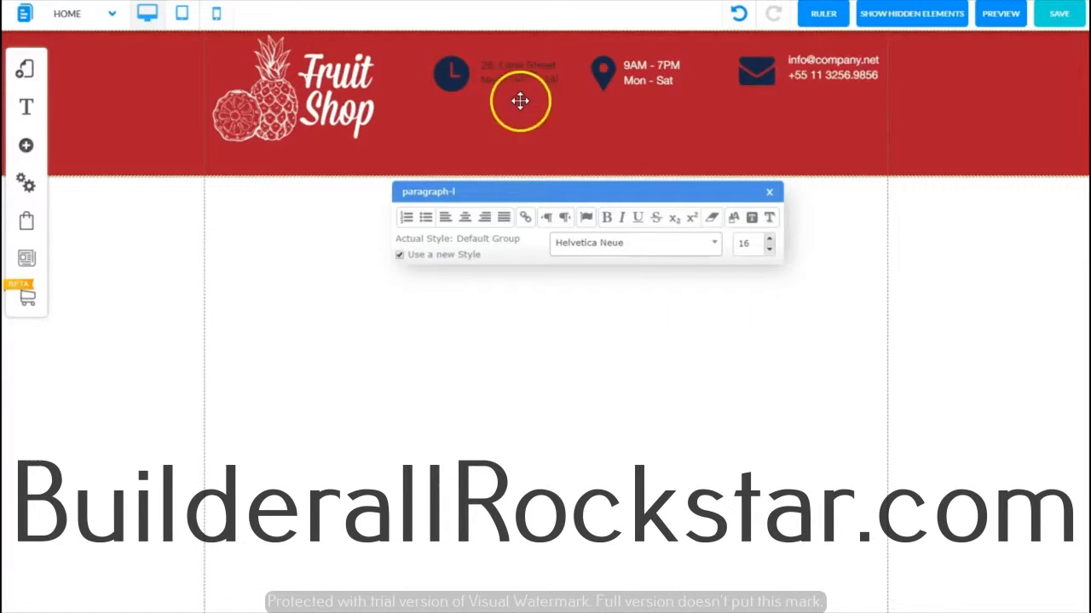
Step: Set the address text colour to white and close the text editor
{"action": "left_click", "coordinate": [552, 83]}
{"action": "left_click_drag", "start_coordinate": [552, 82], "coordinate": [478, 66]}
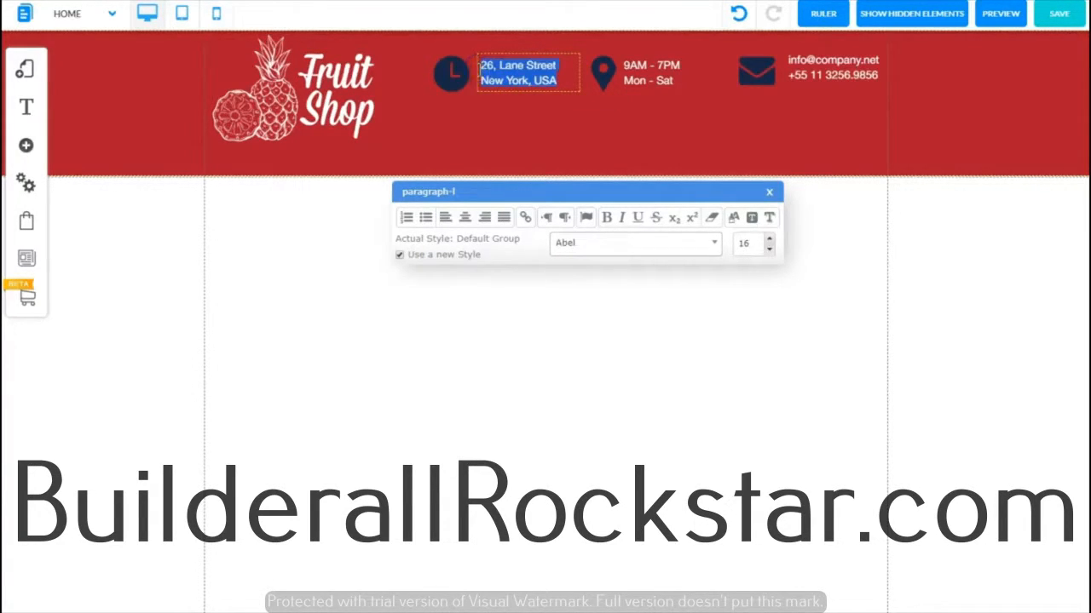
{"action": "left_click", "coordinate": [731, 222]}
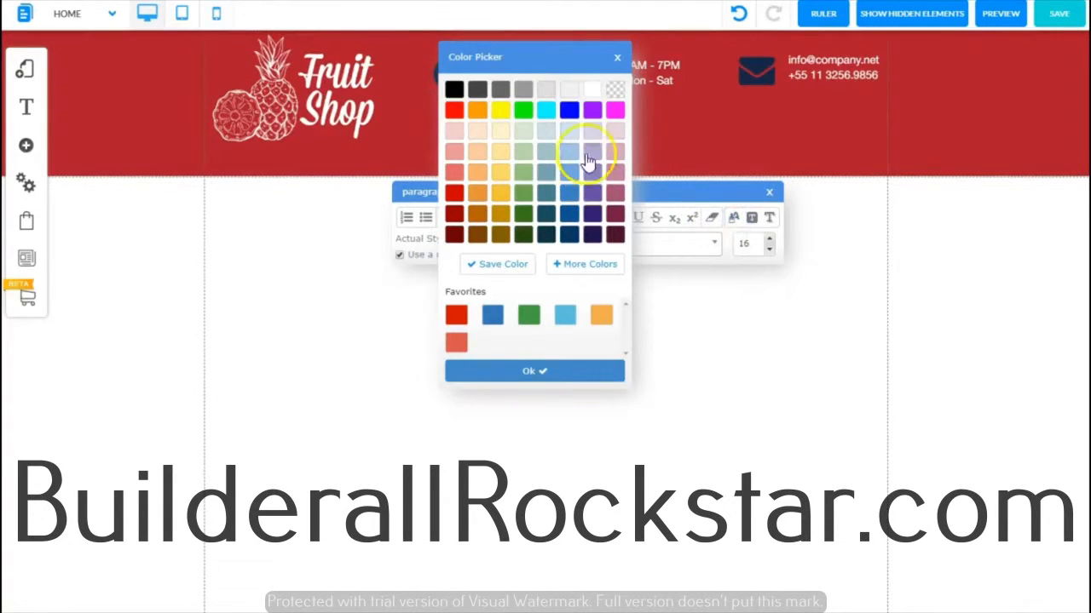
{"action": "left_click", "coordinate": [591, 89]}
{"action": "left_click", "coordinate": [556, 262]}
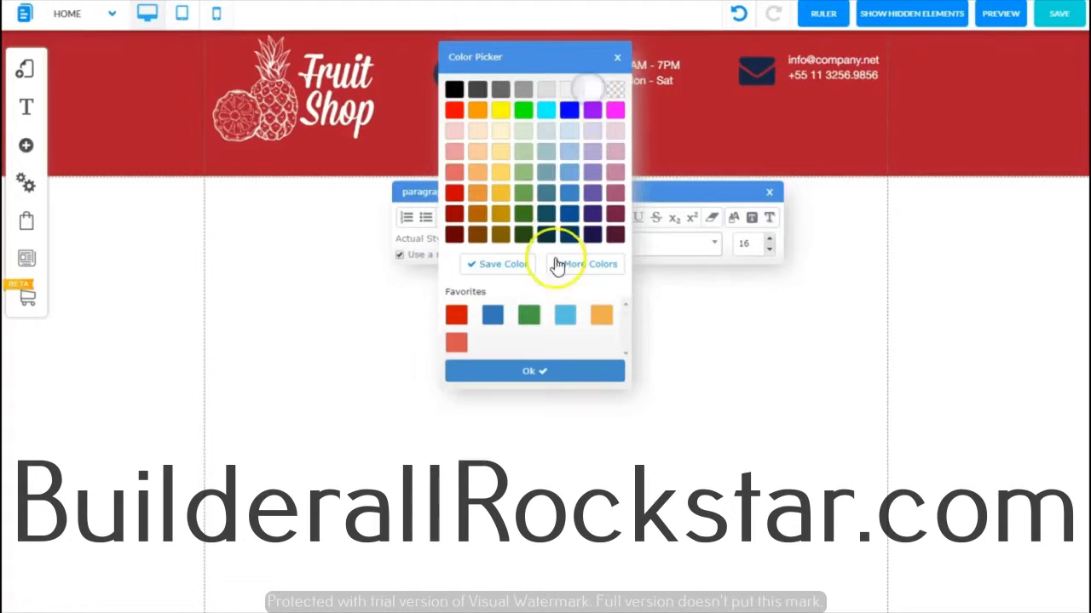
{"action": "left_click", "coordinate": [532, 371]}
{"action": "left_click", "coordinate": [771, 193]}
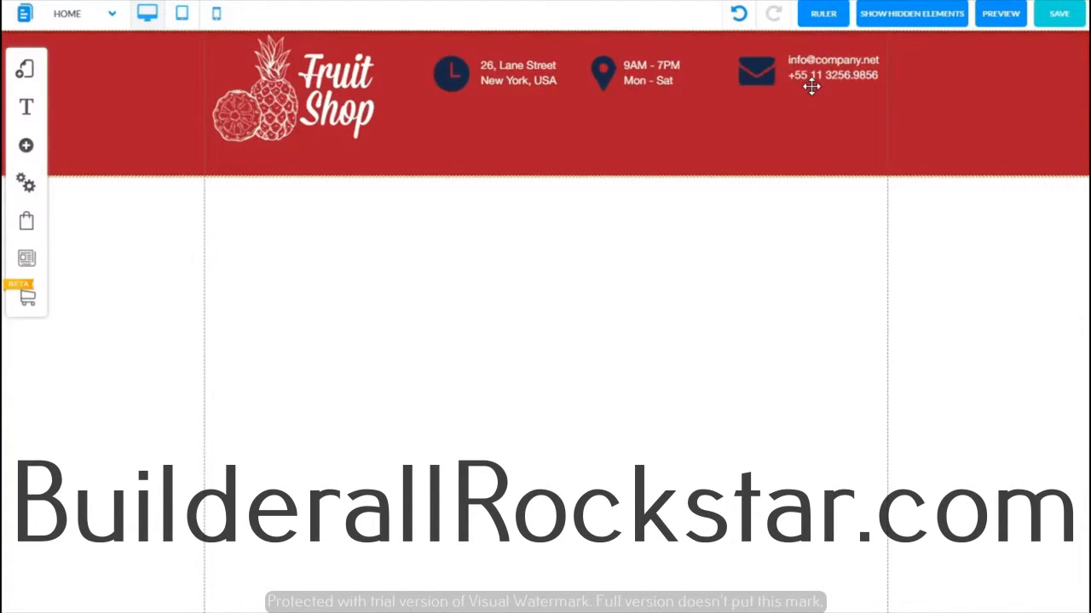
Step: Show the ruler, add a horizontal guide near the header's top, and align the e-mail contact text to it
{"action": "left_click", "coordinate": [818, 17]}
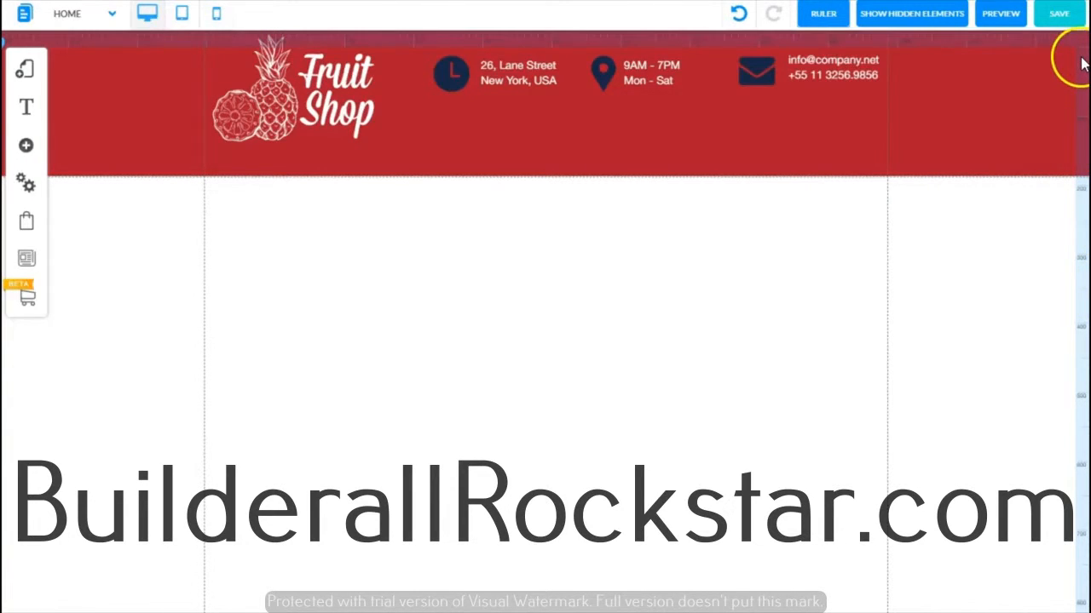
{"action": "left_click_drag", "start_coordinate": [1081, 67], "coordinate": [1079, 58]}
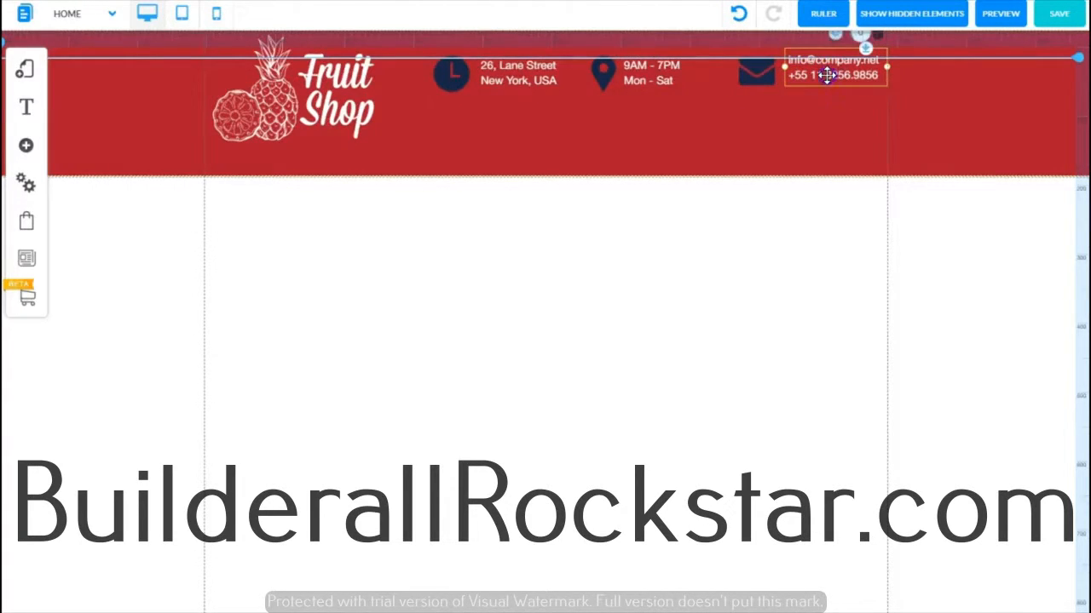
{"action": "left_click_drag", "start_coordinate": [826, 75], "coordinate": [827, 95]}
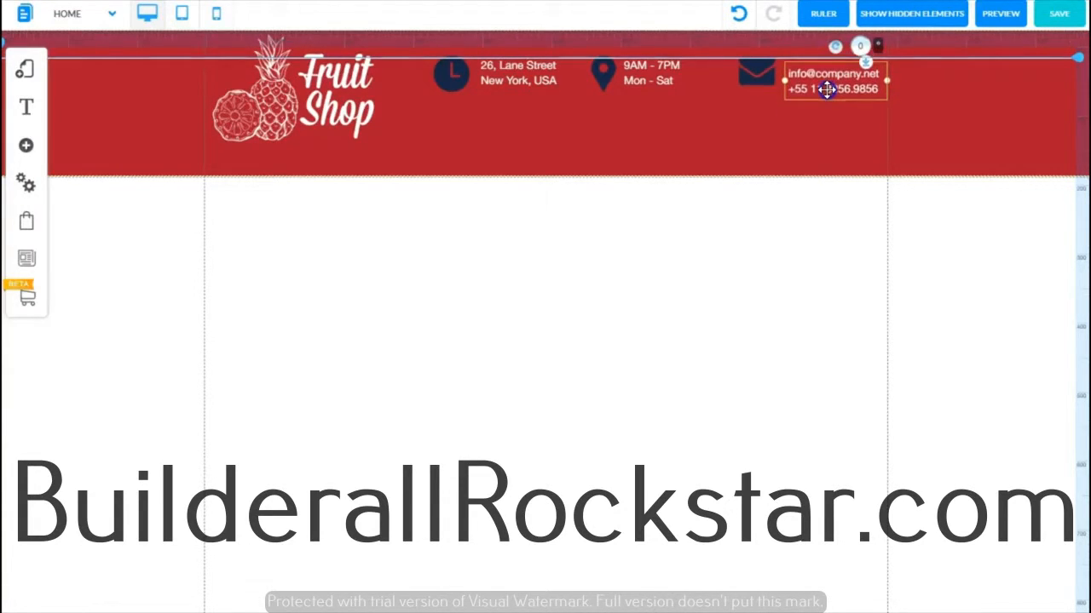
{"action": "left_click_drag", "start_coordinate": [826, 89], "coordinate": [826, 85]}
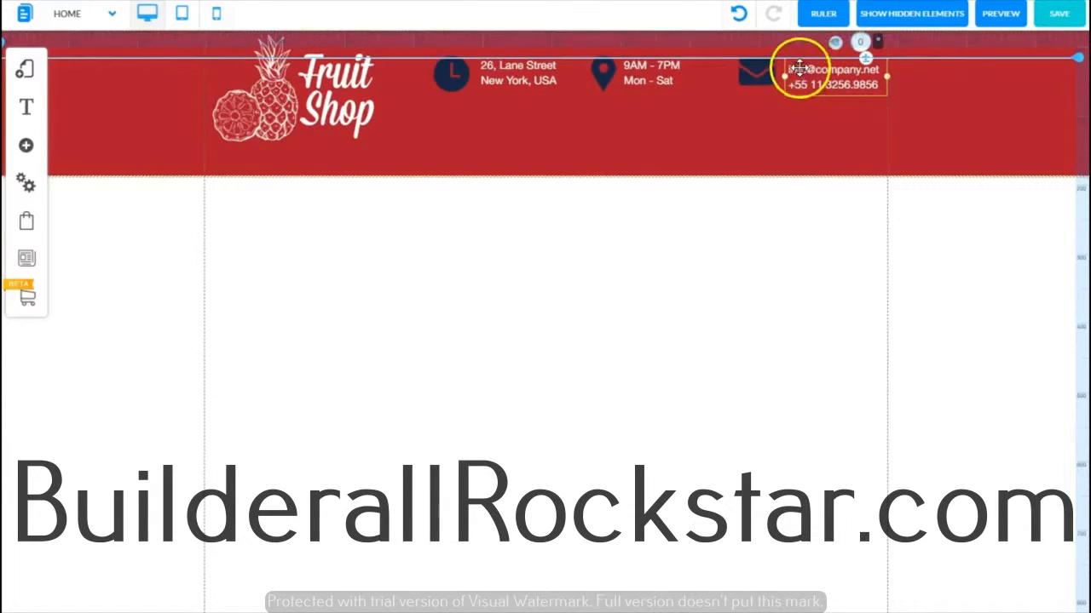
Step: Nudge the envelope, hours text, map pin, address text and clock icon down to line up along the guide
{"action": "left_click", "coordinate": [750, 78]}
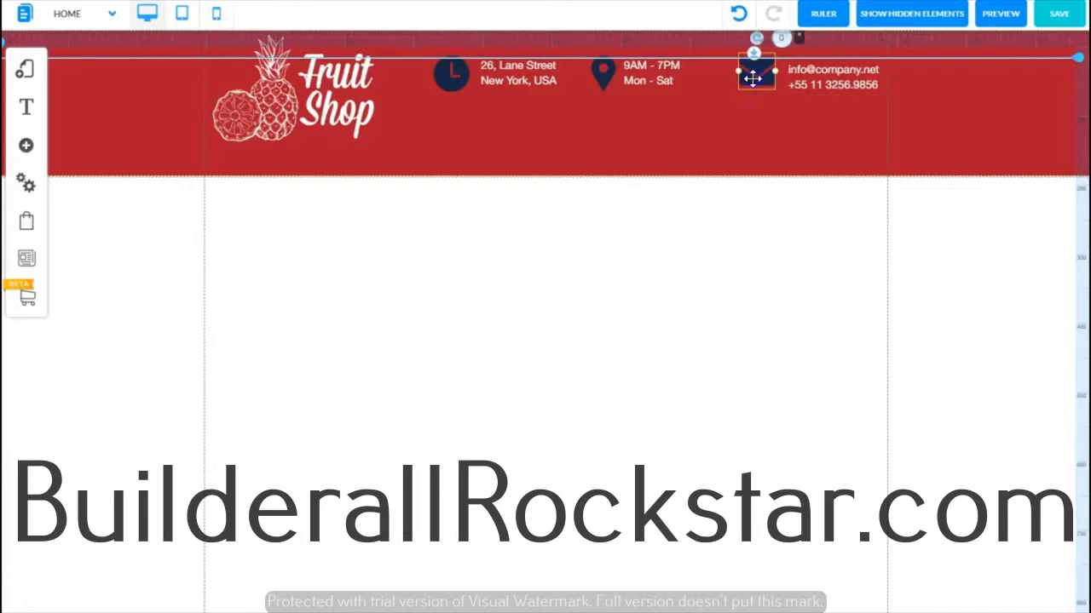
{"action": "left_click_drag", "start_coordinate": [752, 79], "coordinate": [757, 86]}
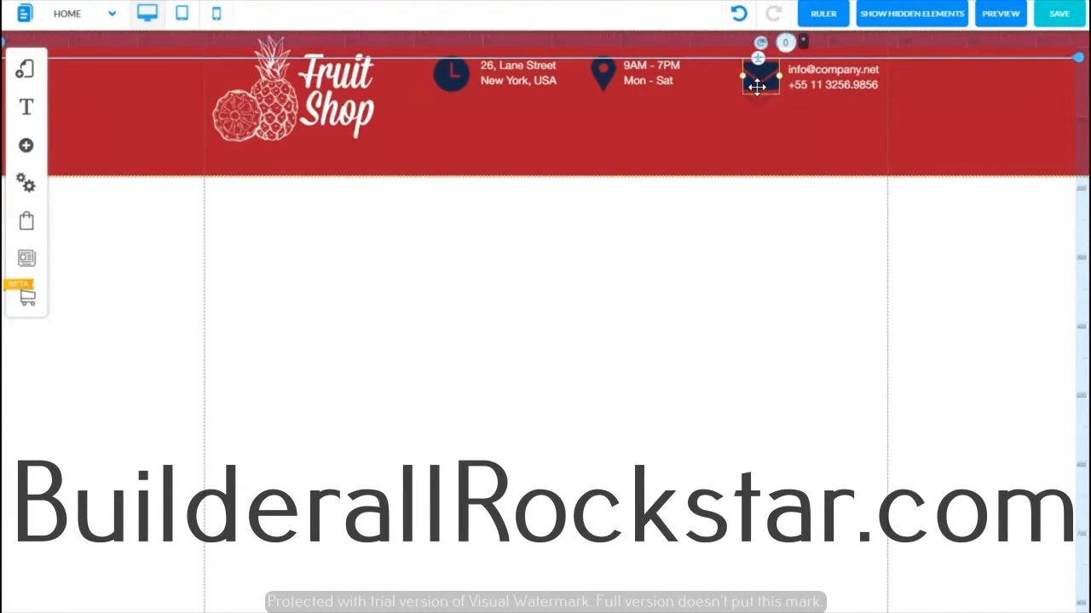
{"action": "left_click", "coordinate": [650, 82]}
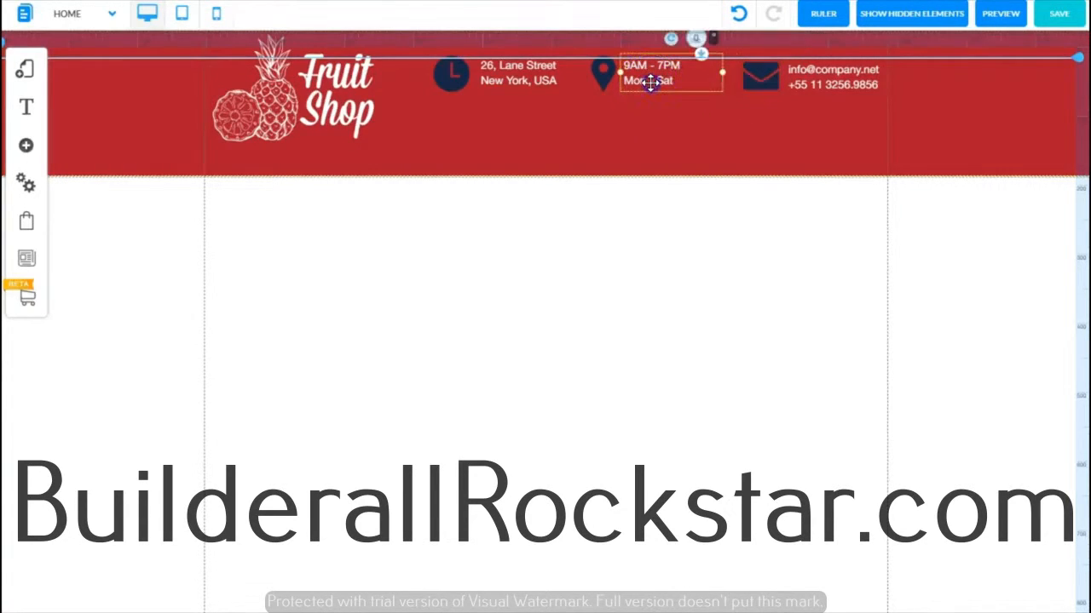
{"action": "left_click_drag", "start_coordinate": [650, 82], "coordinate": [651, 87]}
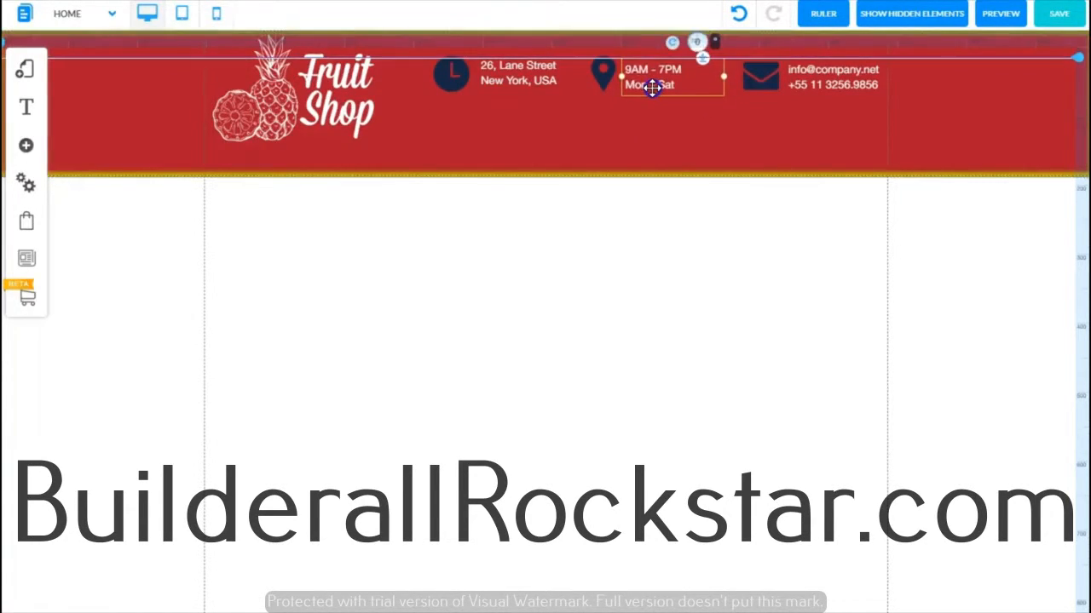
{"action": "left_click", "coordinate": [605, 80]}
{"action": "left_click_drag", "start_coordinate": [606, 79], "coordinate": [607, 82]}
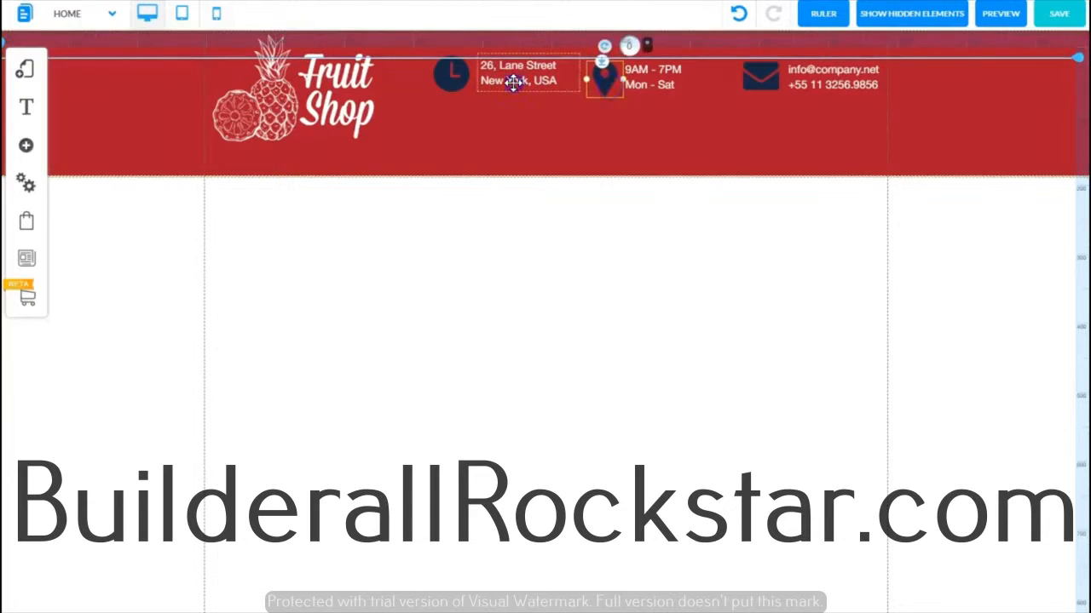
{"action": "left_click_drag", "start_coordinate": [514, 82], "coordinate": [512, 86]}
{"action": "left_click", "coordinate": [446, 80]}
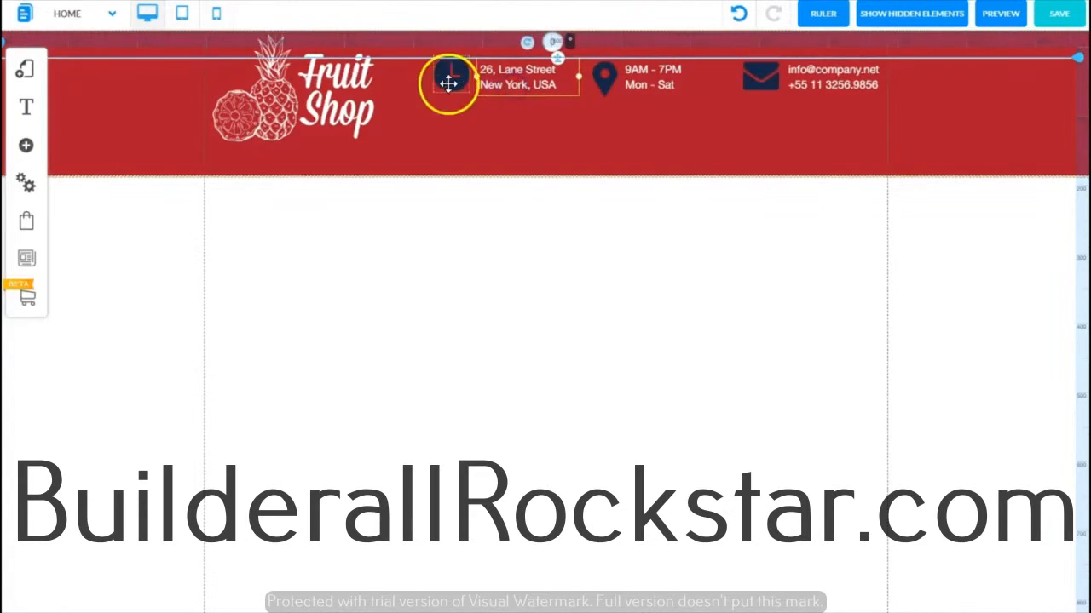
{"action": "left_click_drag", "start_coordinate": [443, 85], "coordinate": [444, 85]}
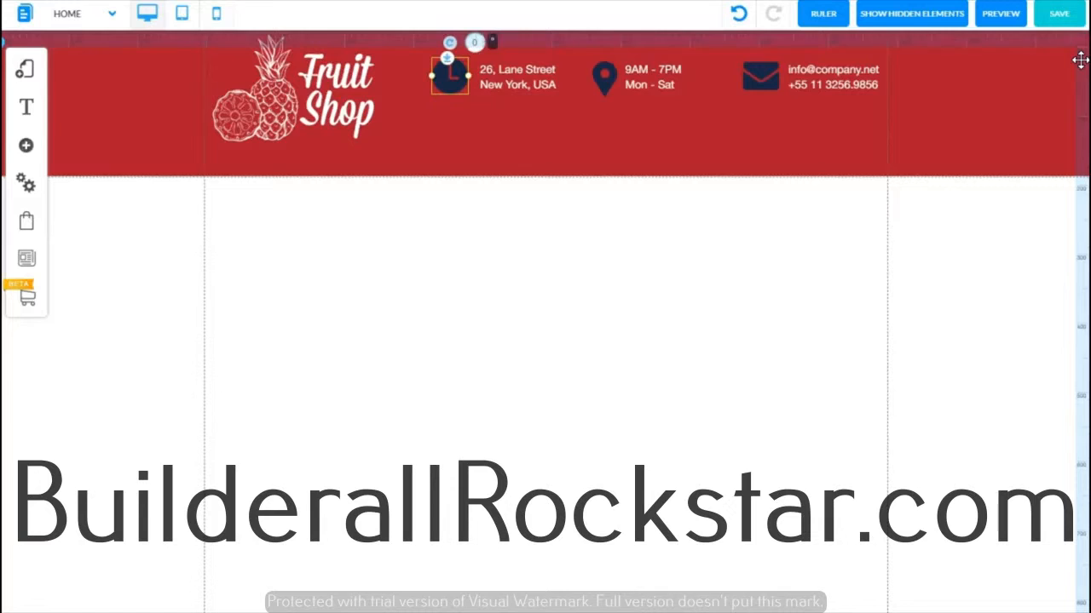
Step: Restore the hidden box element and resize it into a small narrow block, undoing the last resize
{"action": "left_click", "coordinate": [886, 16]}
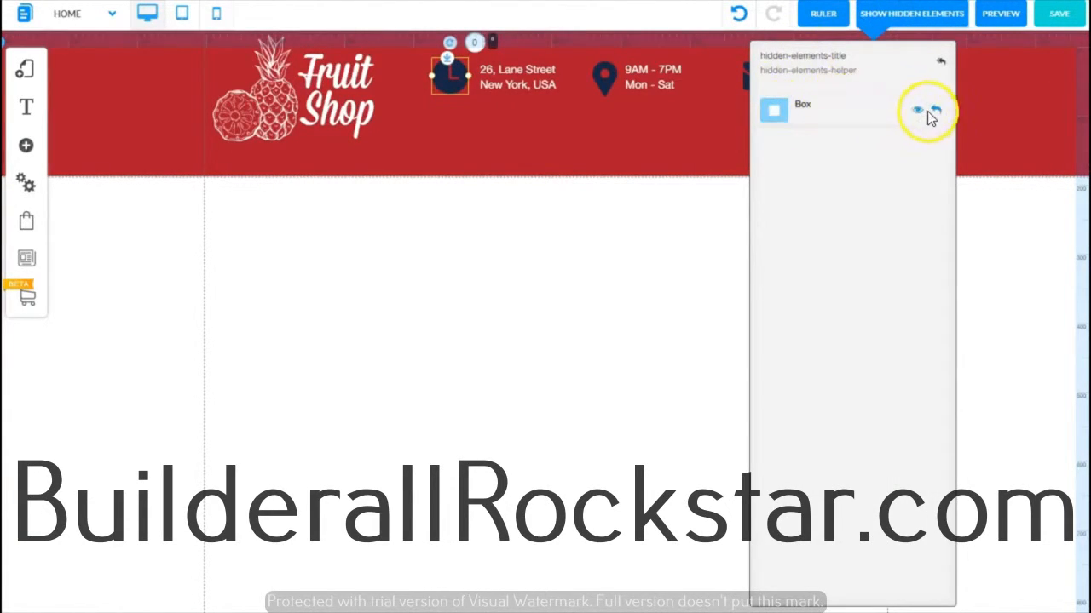
{"action": "left_click", "coordinate": [937, 113]}
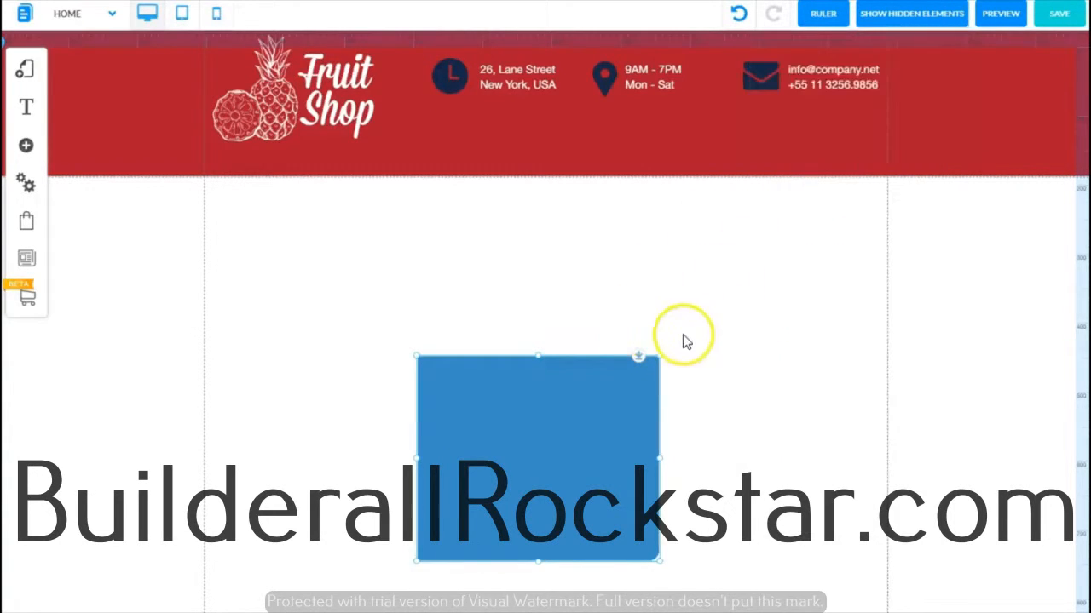
{"action": "left_click_drag", "start_coordinate": [555, 431], "coordinate": [640, 300]}
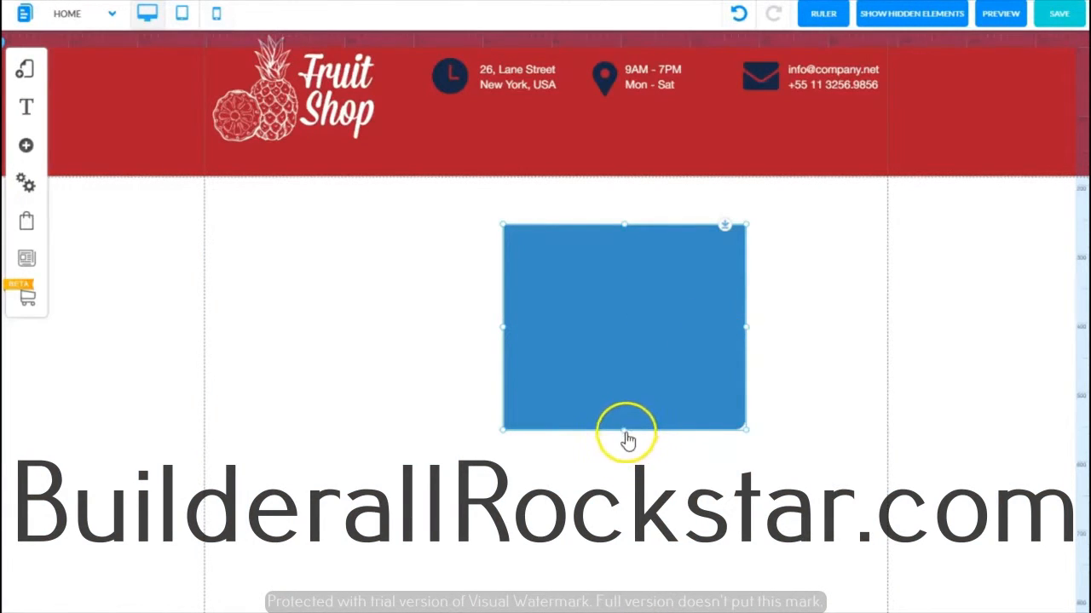
{"action": "left_click_drag", "start_coordinate": [625, 439], "coordinate": [640, 292]}
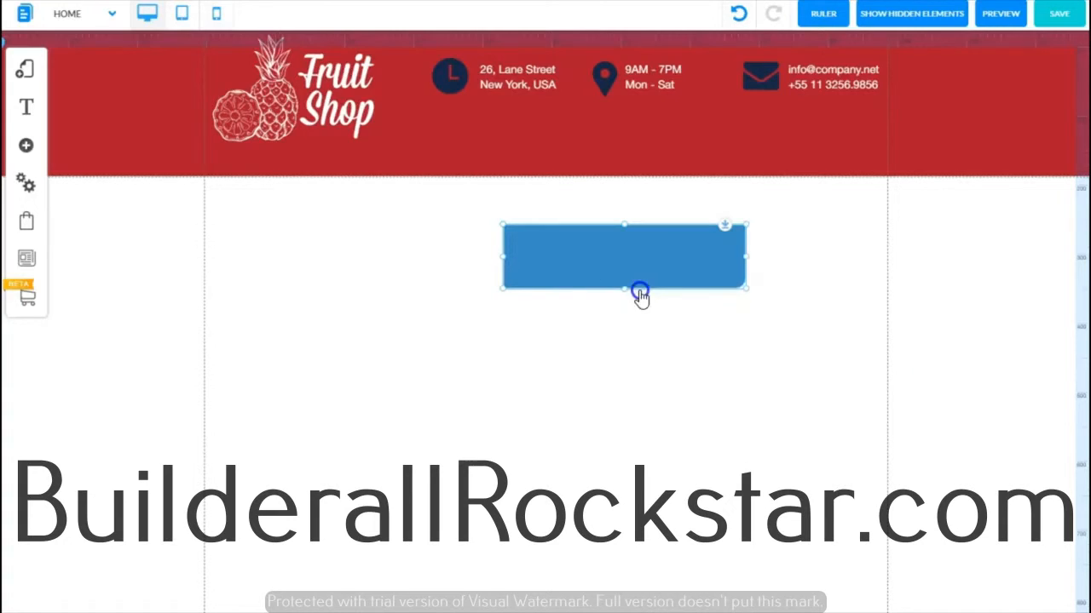
{"action": "left_click_drag", "start_coordinate": [749, 265], "coordinate": [602, 259]}
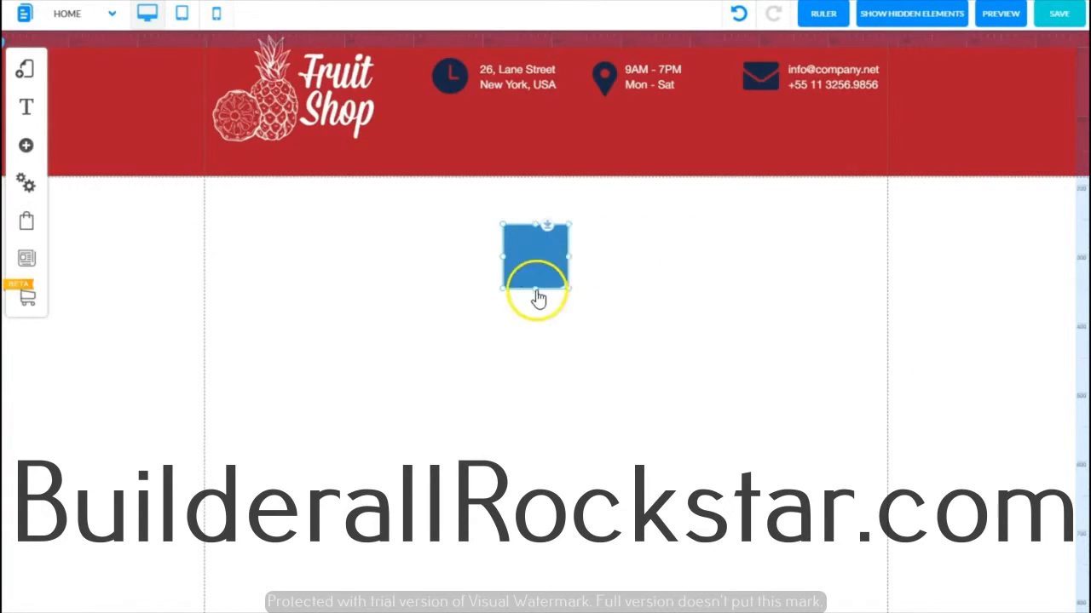
{"action": "left_click_drag", "start_coordinate": [537, 292], "coordinate": [532, 301]}
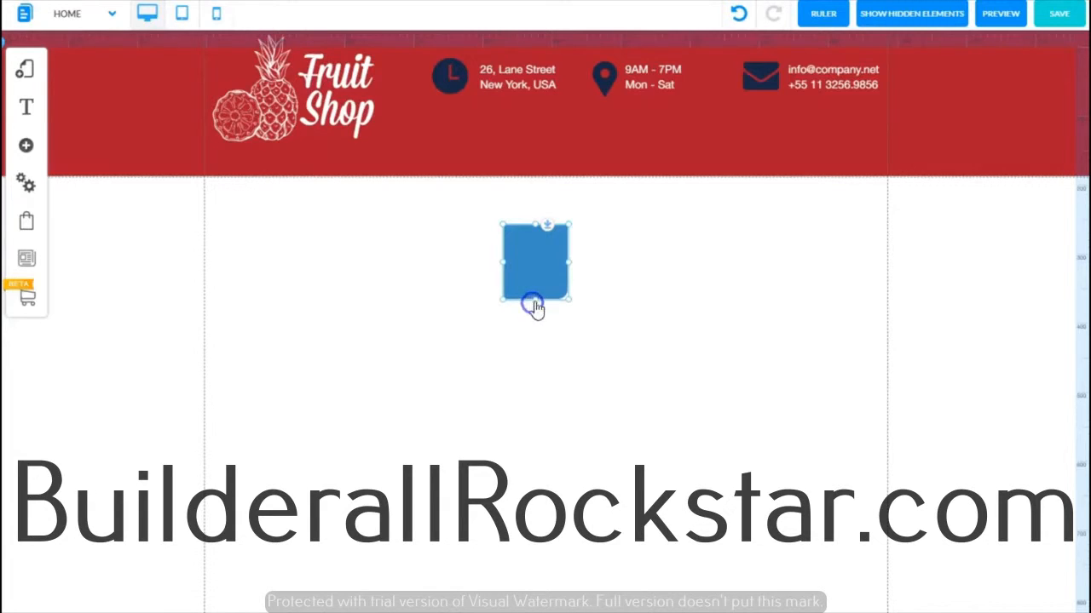
{"action": "key", "text": "ctrl+z"}
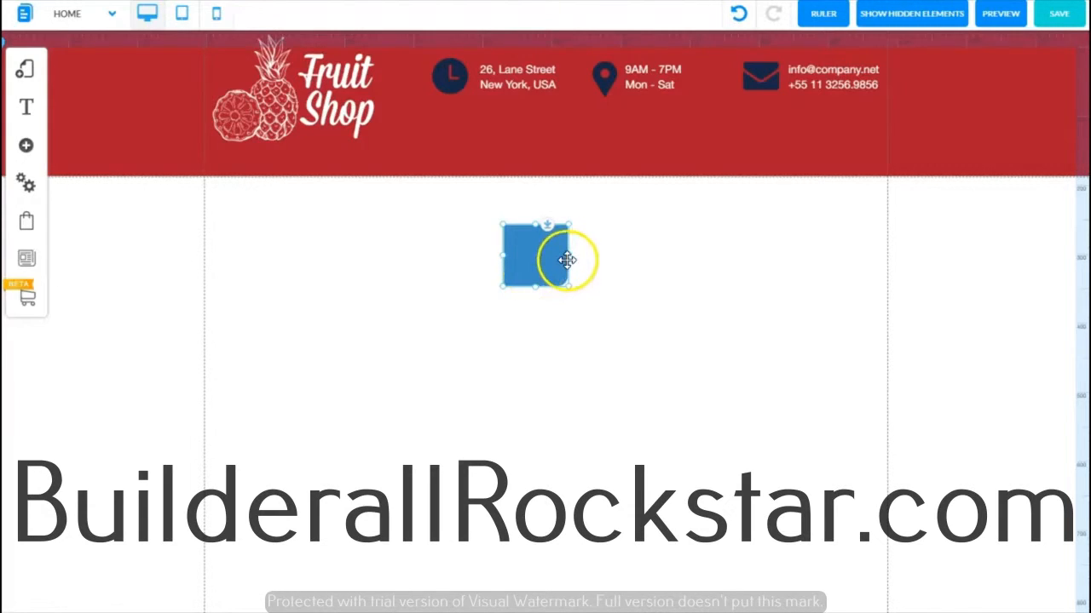
Step: Use the box as a spacer in the header to even the gaps between the clock, address, map pin, hours and e-mail groups
{"action": "left_click_drag", "start_coordinate": [562, 257], "coordinate": [558, 259]}
{"action": "left_click_drag", "start_coordinate": [528, 263], "coordinate": [717, 91]}
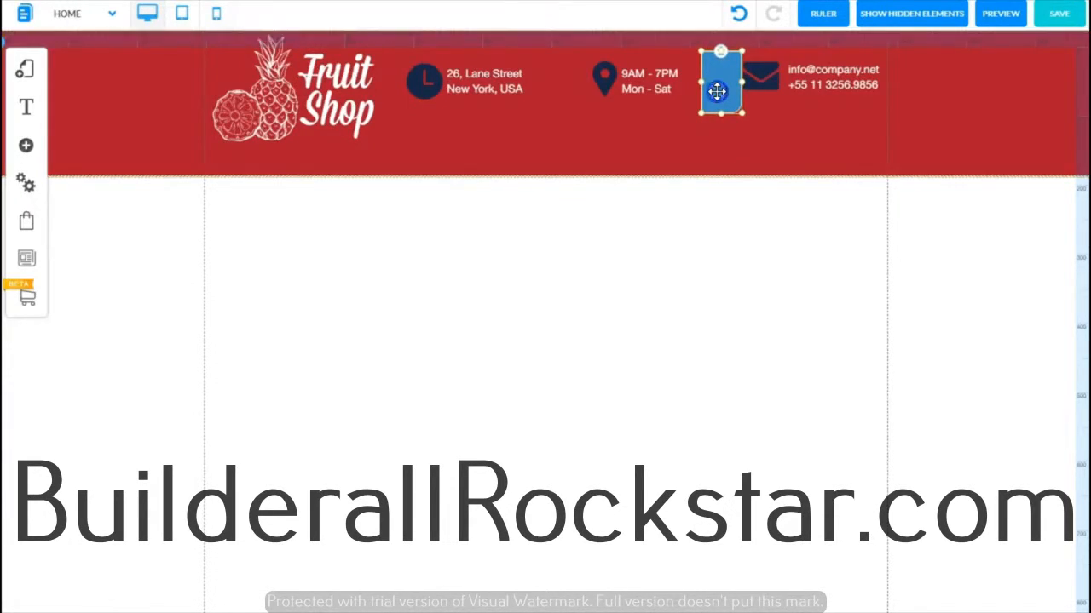
{"action": "left_click", "coordinate": [650, 89]}
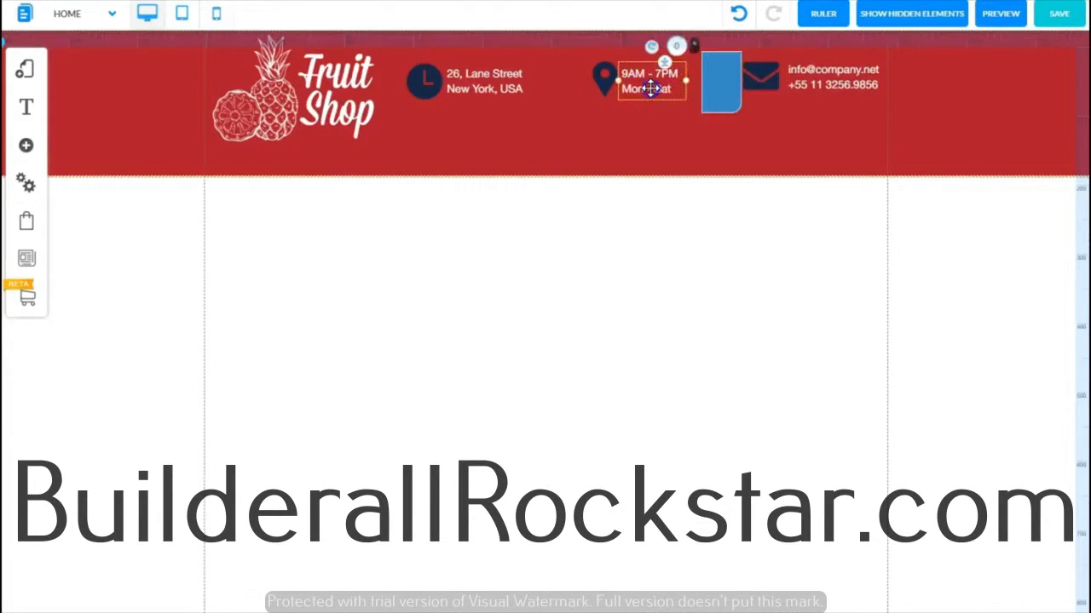
{"action": "left_click_drag", "start_coordinate": [639, 88], "coordinate": [615, 82]}
{"action": "left_click", "coordinate": [604, 79]}
{"action": "left_click_drag", "start_coordinate": [721, 85], "coordinate": [585, 93]}
{"action": "left_click_drag", "start_coordinate": [494, 93], "coordinate": [519, 89]}
{"action": "left_click_drag", "start_coordinate": [424, 82], "coordinate": [456, 85]}
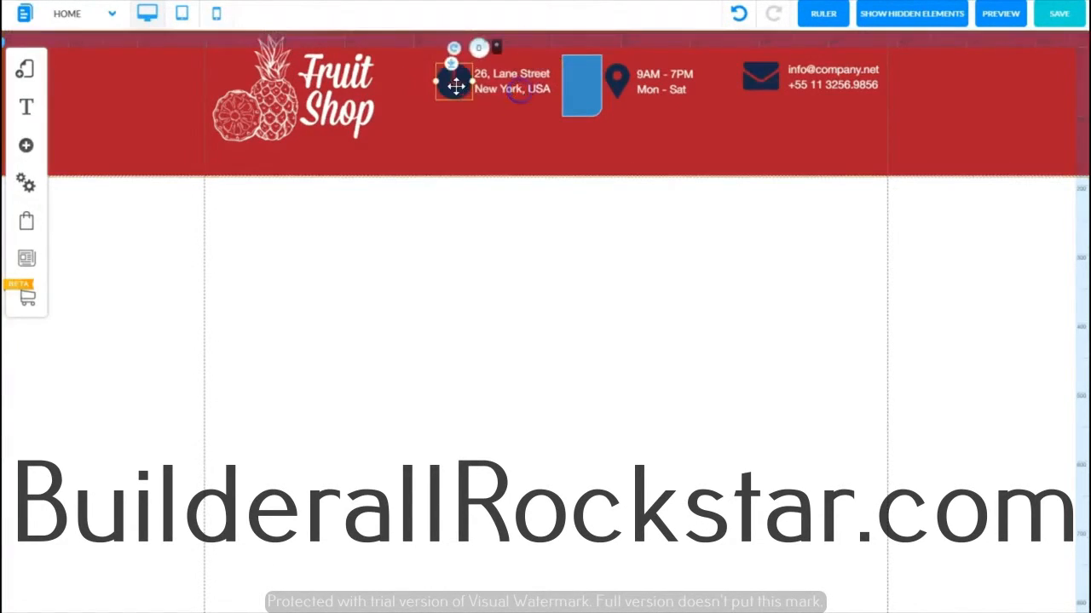
Step: Move the spacer box out of the header onto the page and hide it again
{"action": "left_click", "coordinate": [578, 78]}
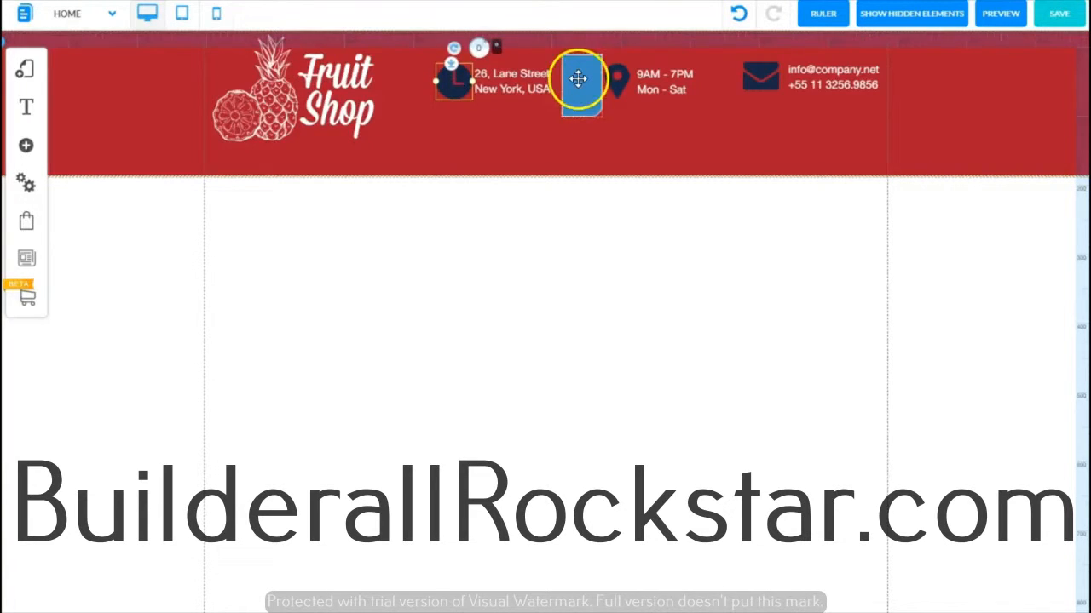
{"action": "left_click_drag", "start_coordinate": [578, 78], "coordinate": [588, 276]}
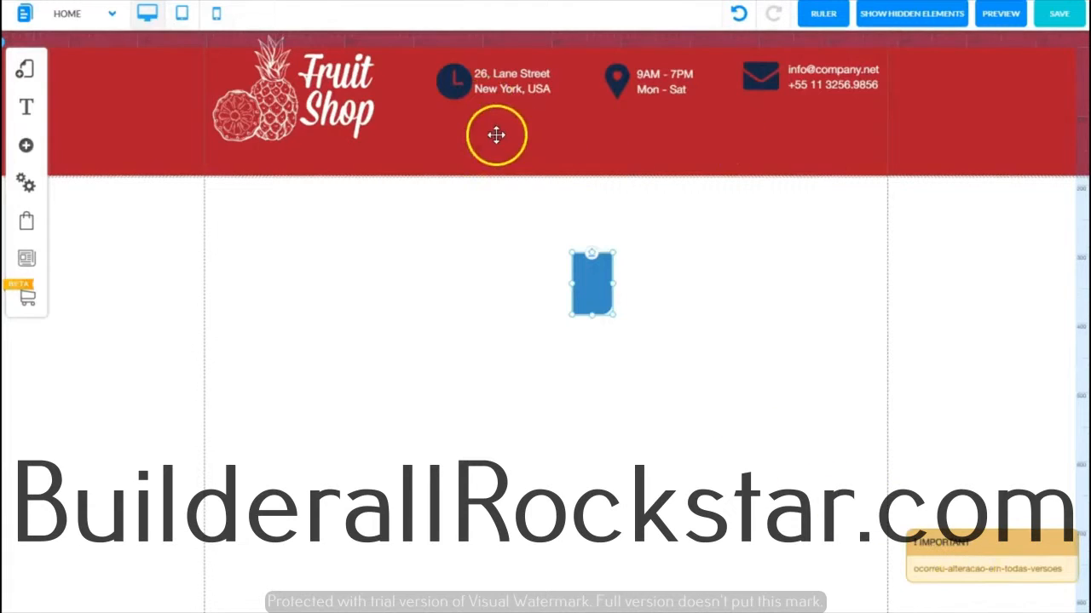
{"action": "left_click", "coordinate": [588, 286]}
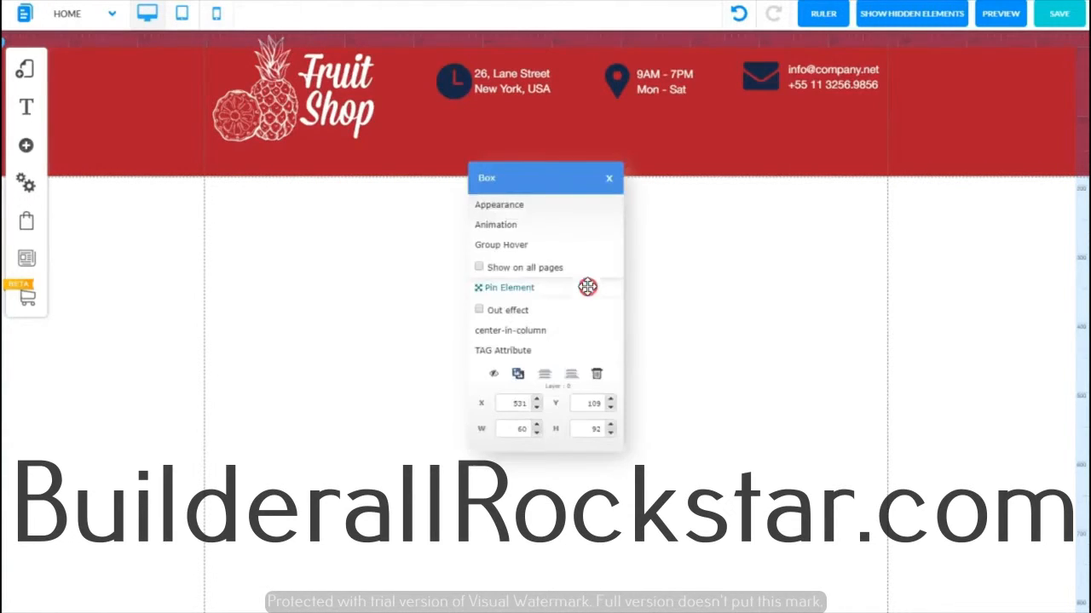
{"action": "left_click", "coordinate": [495, 375]}
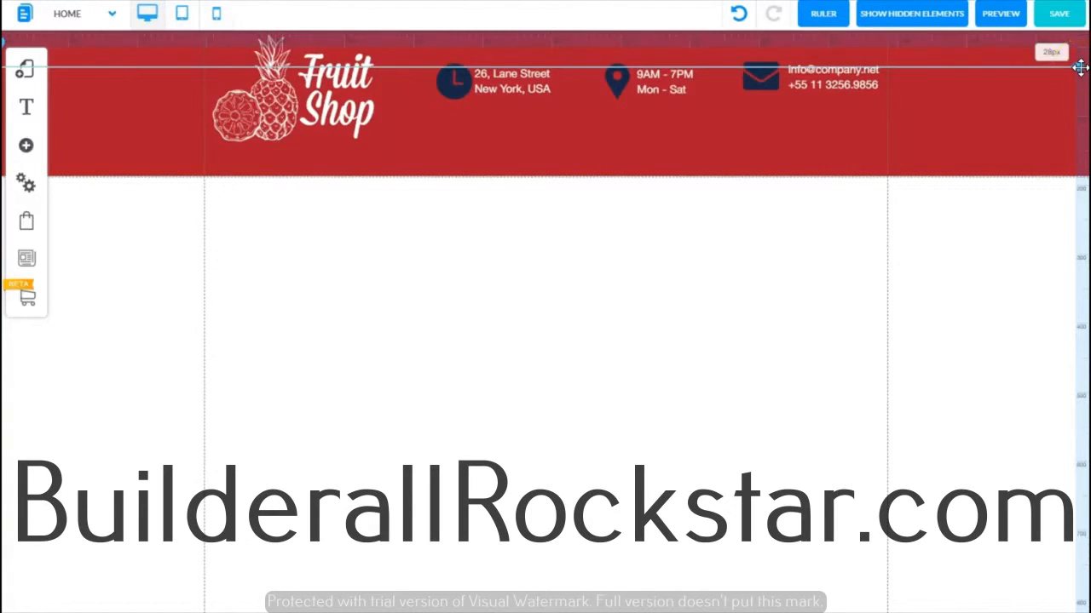
Step: Move the horizontal guide lower and shift the e-mail contact text and envelope icon down
{"action": "left_click_drag", "start_coordinate": [1080, 68], "coordinate": [1075, 88]}
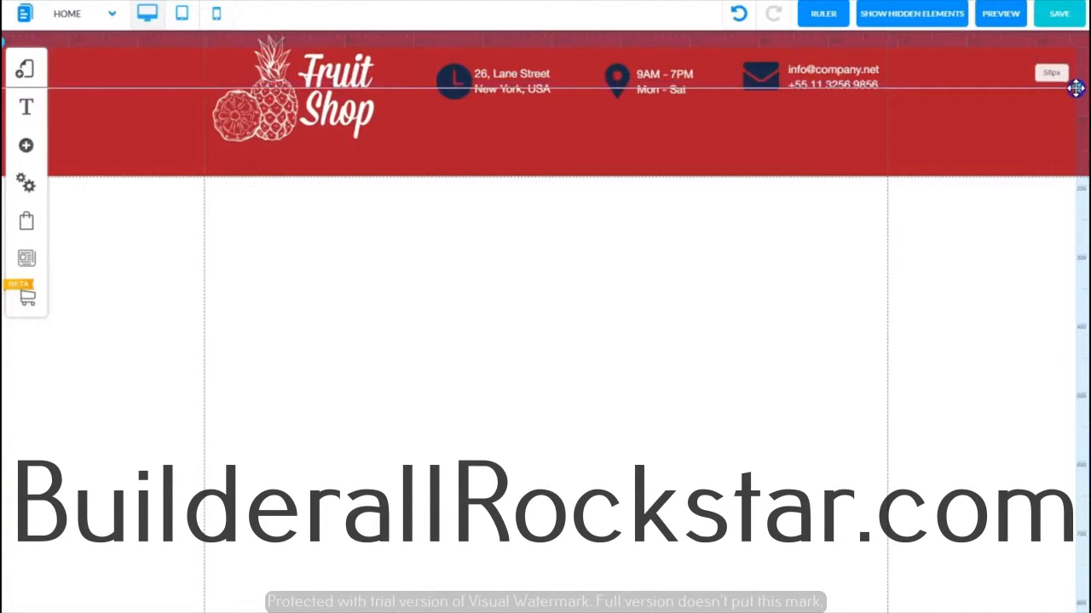
{"action": "left_click_drag", "start_coordinate": [1075, 88], "coordinate": [1077, 88]}
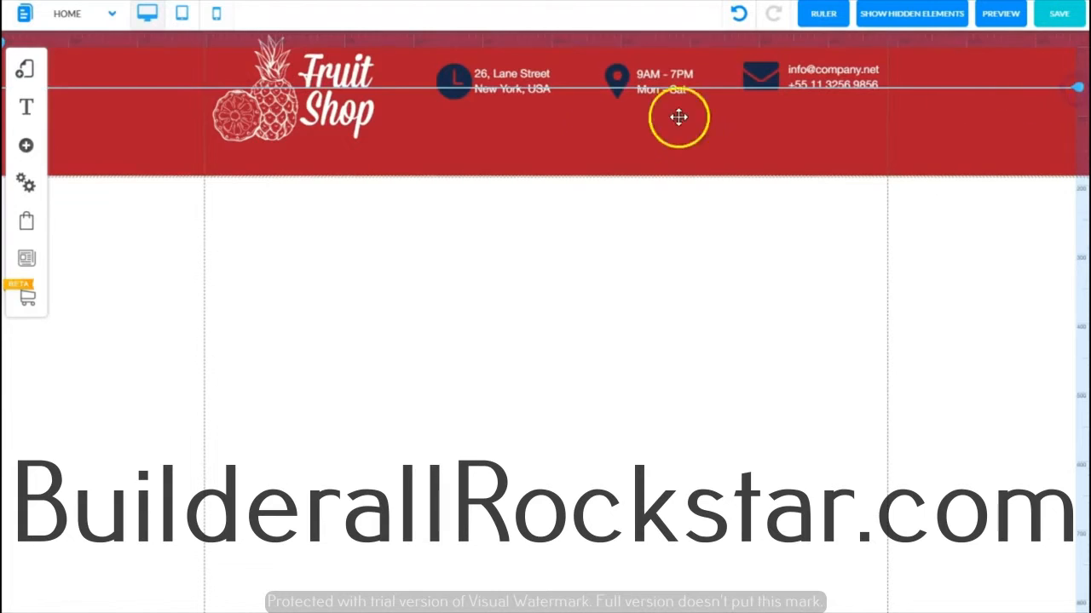
{"action": "left_click", "coordinate": [320, 81]}
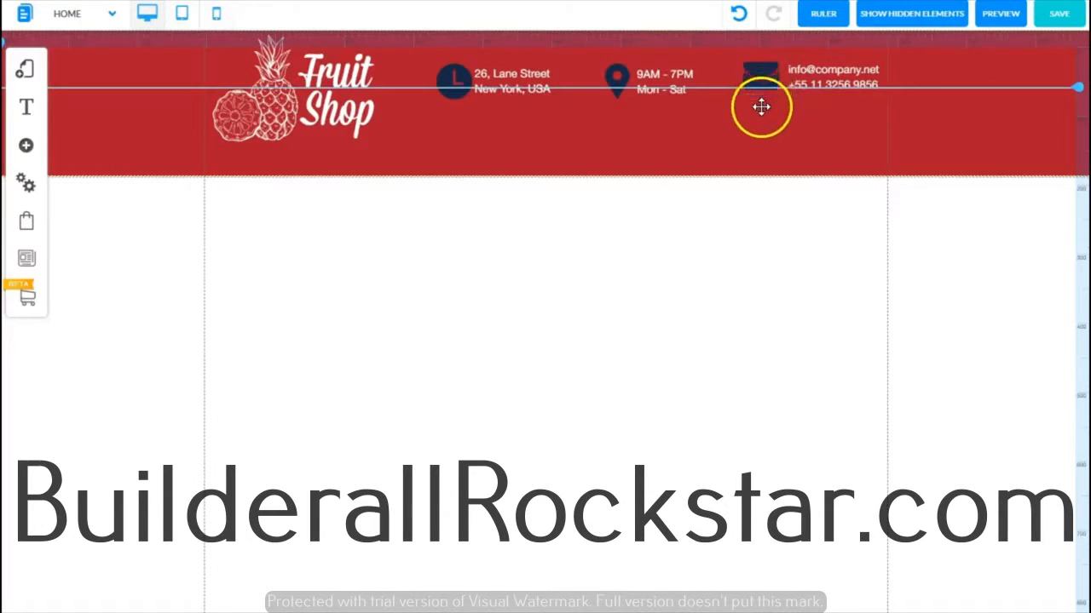
{"action": "left_click", "coordinate": [812, 81]}
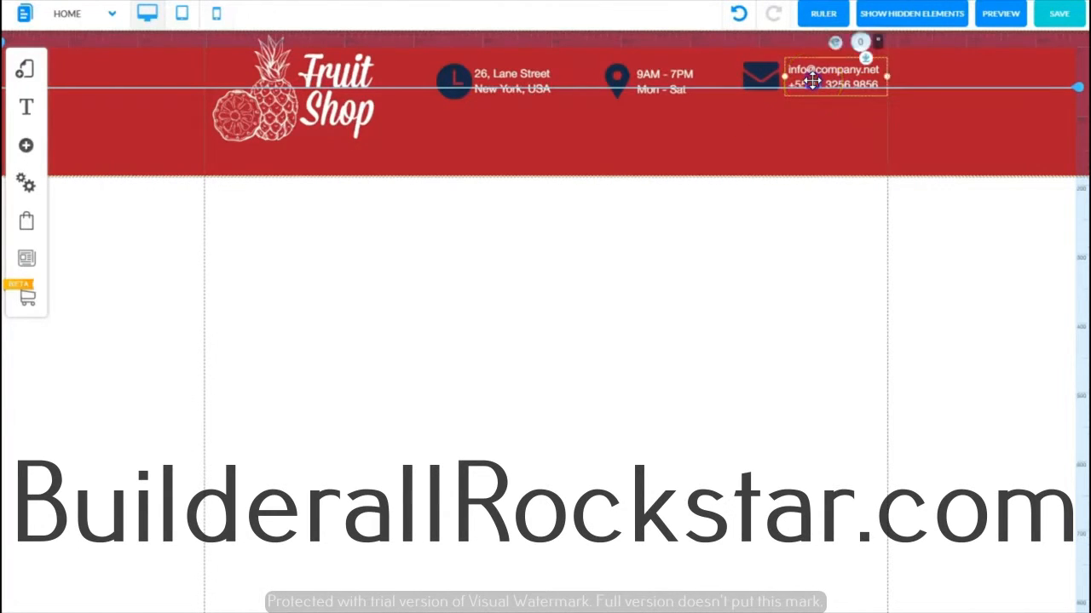
{"action": "left_click_drag", "start_coordinate": [812, 81], "coordinate": [814, 110]}
{"action": "left_click_drag", "start_coordinate": [762, 76], "coordinate": [759, 107]}
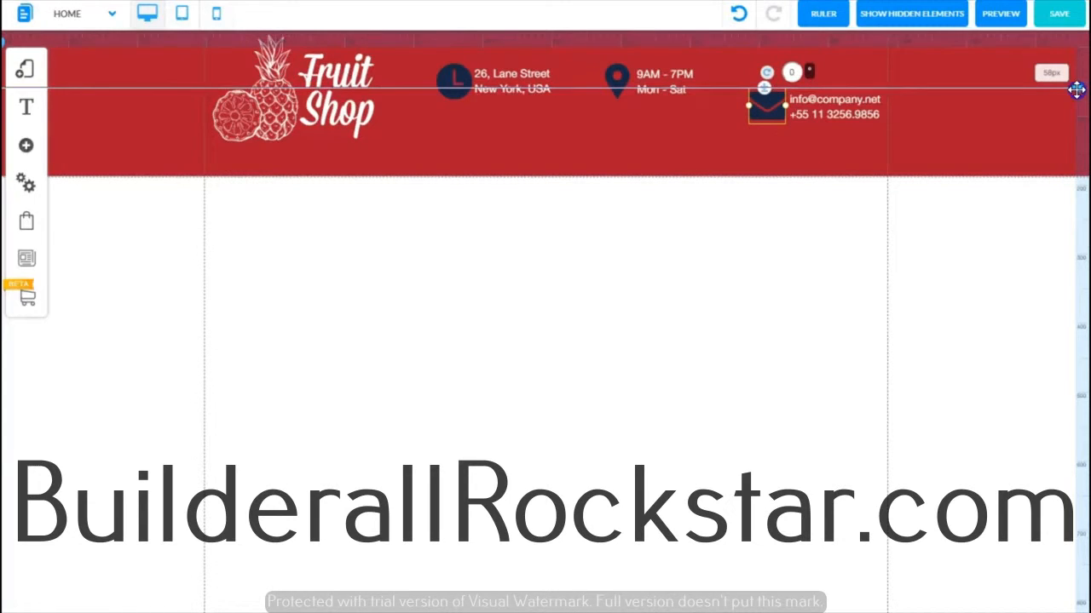
Step: Raise the guide to the e-mail group's top and nudge the hours text, map pin, address text and clock icon down to match
{"action": "left_click_drag", "start_coordinate": [1076, 90], "coordinate": [1068, 76]}
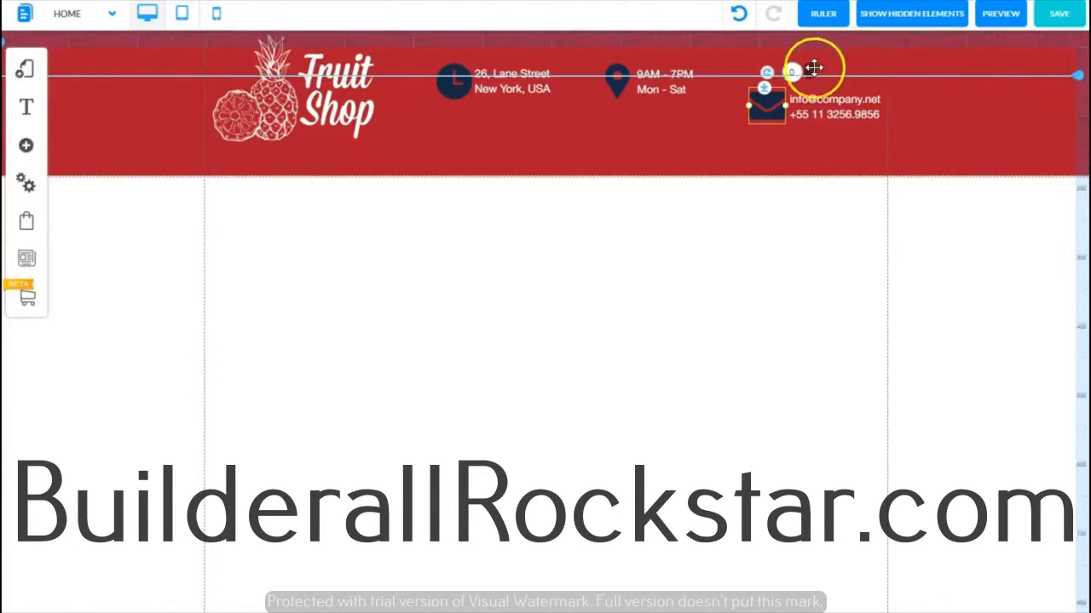
{"action": "left_click_drag", "start_coordinate": [821, 114], "coordinate": [823, 111]}
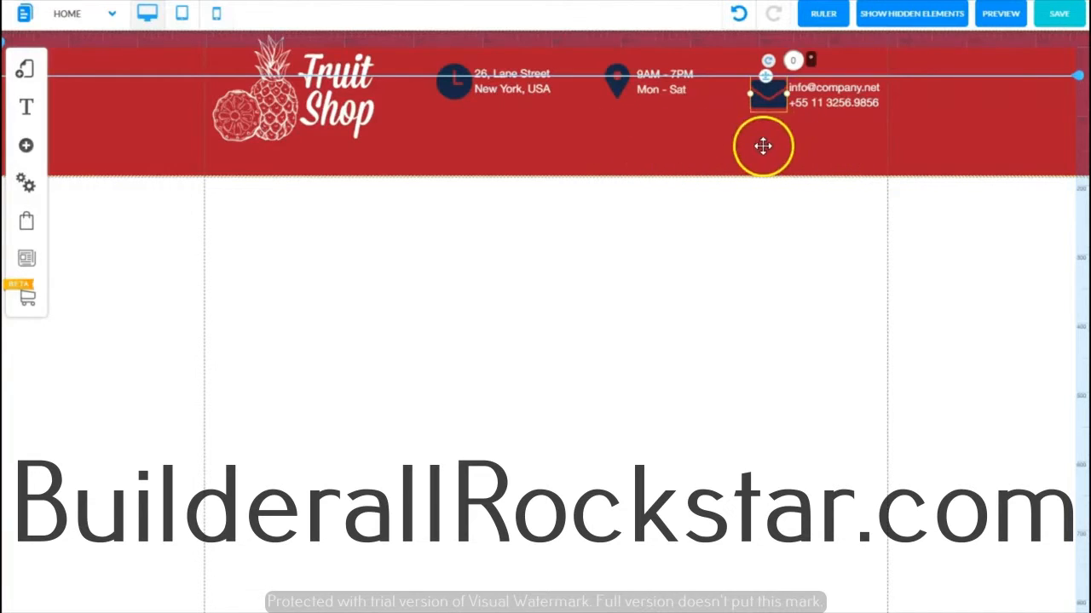
{"action": "left_click", "coordinate": [660, 88]}
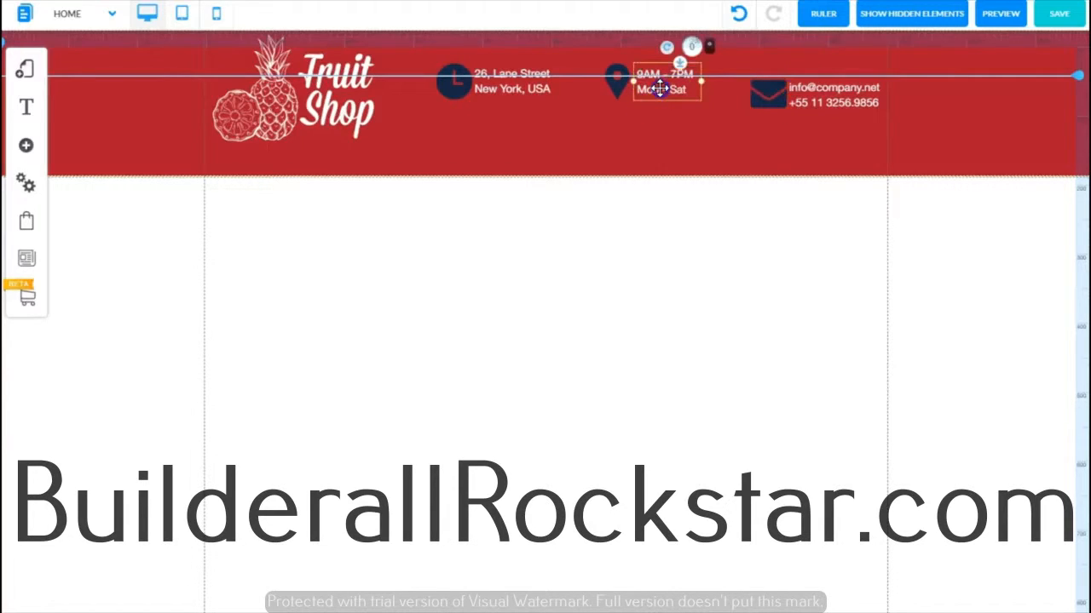
{"action": "left_click_drag", "start_coordinate": [659, 87], "coordinate": [660, 103]}
{"action": "left_click", "coordinate": [614, 86]}
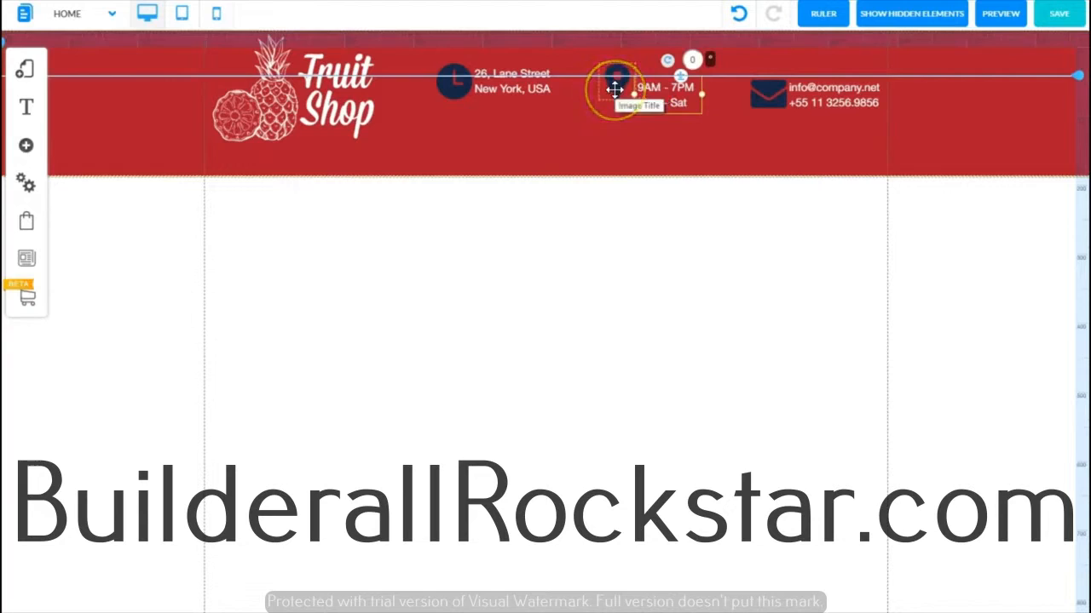
{"action": "left_click_drag", "start_coordinate": [615, 89], "coordinate": [614, 102]}
{"action": "left_click", "coordinate": [510, 90]}
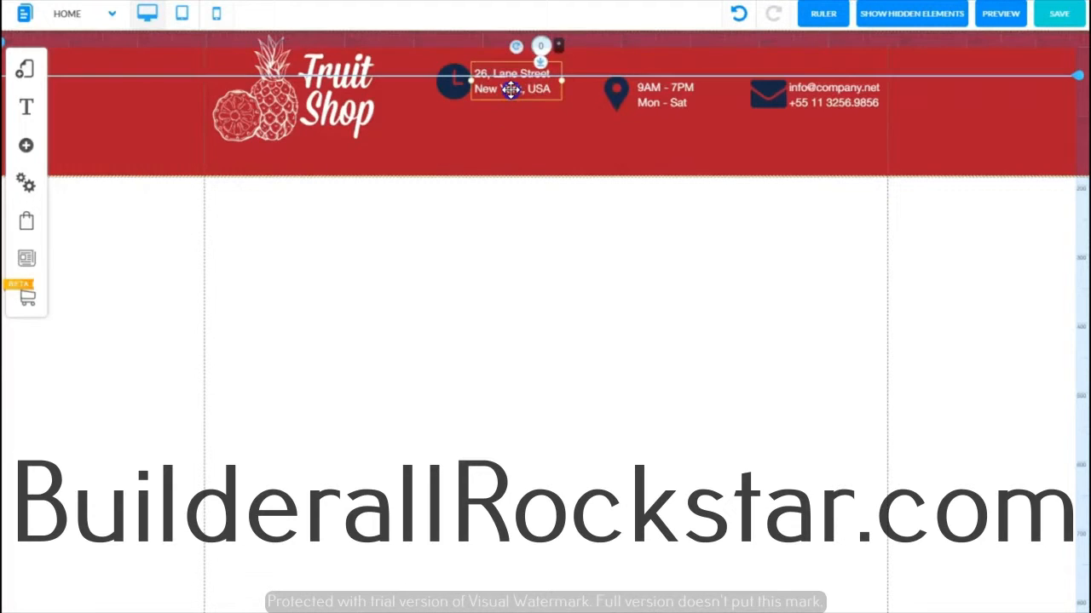
{"action": "left_click_drag", "start_coordinate": [509, 90], "coordinate": [509, 101]}
{"action": "left_click_drag", "start_coordinate": [452, 83], "coordinate": [454, 103]}
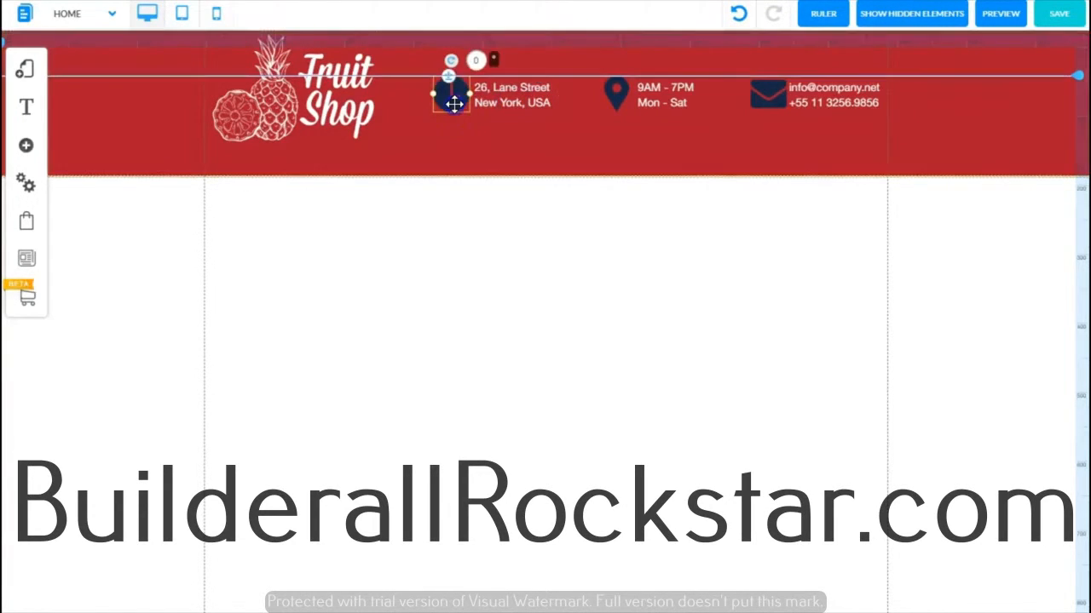
Step: Remove the guide, hide the ruler and deselect the element
{"action": "double_click", "coordinate": [1076, 77]}
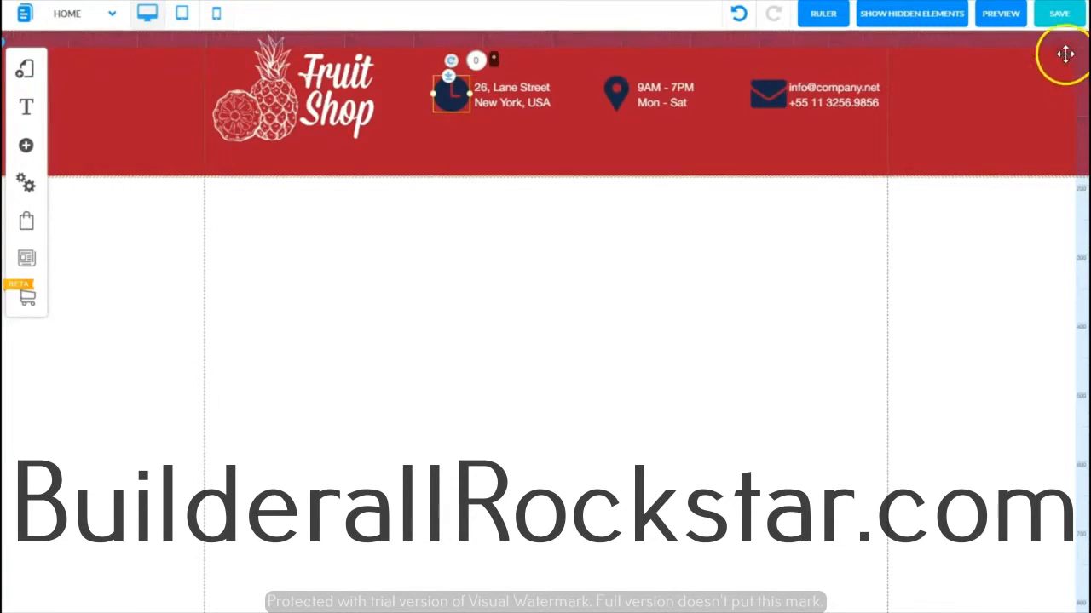
{"action": "left_click", "coordinate": [823, 15]}
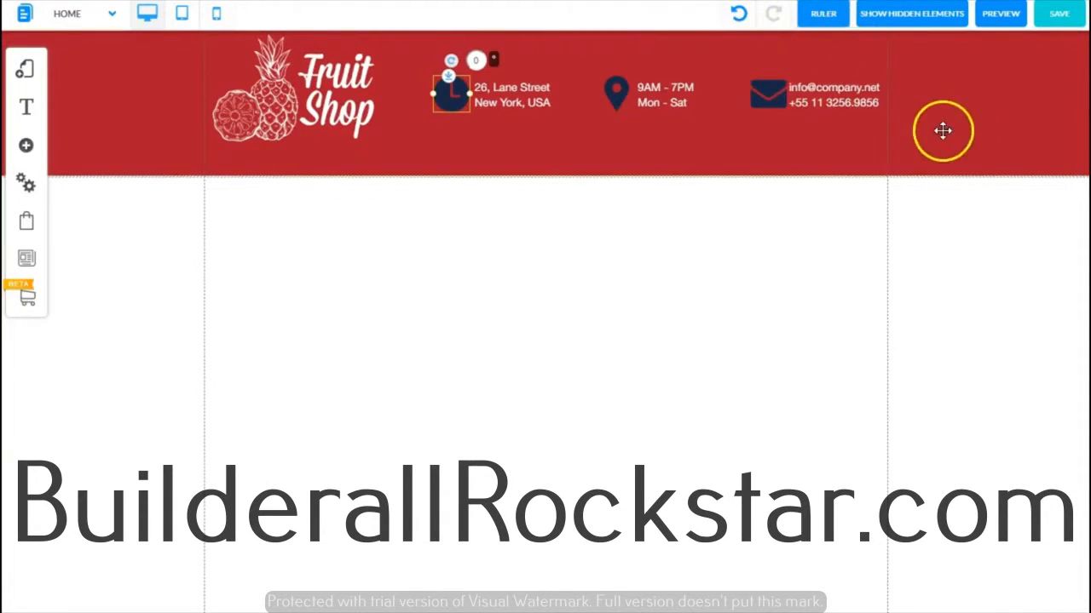
{"action": "left_click", "coordinate": [971, 137]}
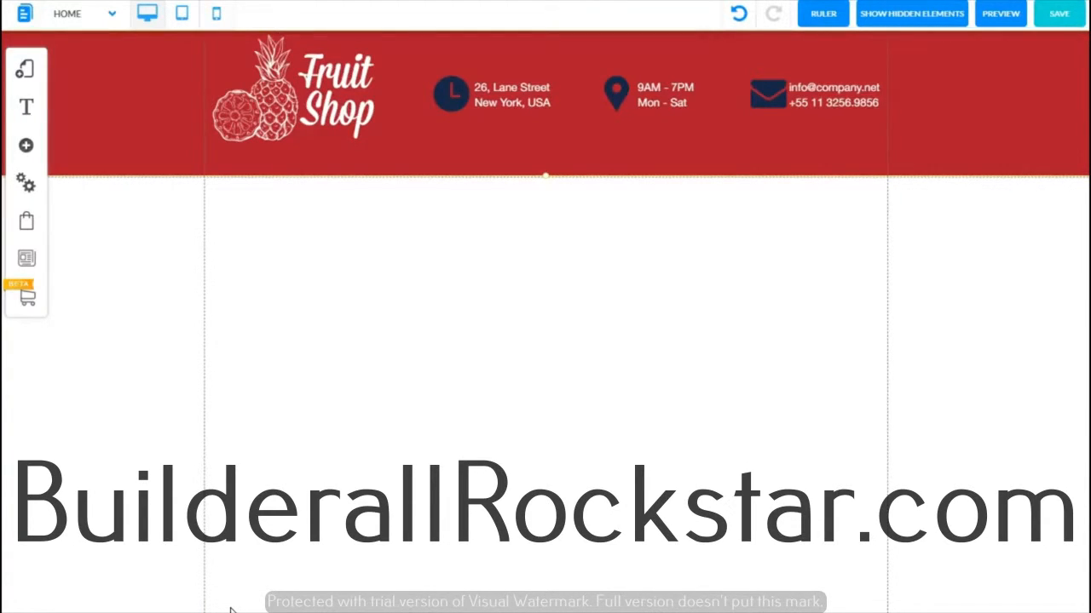
Step: Add a Social Bars element in the Rounded (Grey) style to the page below the header
{"action": "left_click", "coordinate": [26, 146]}
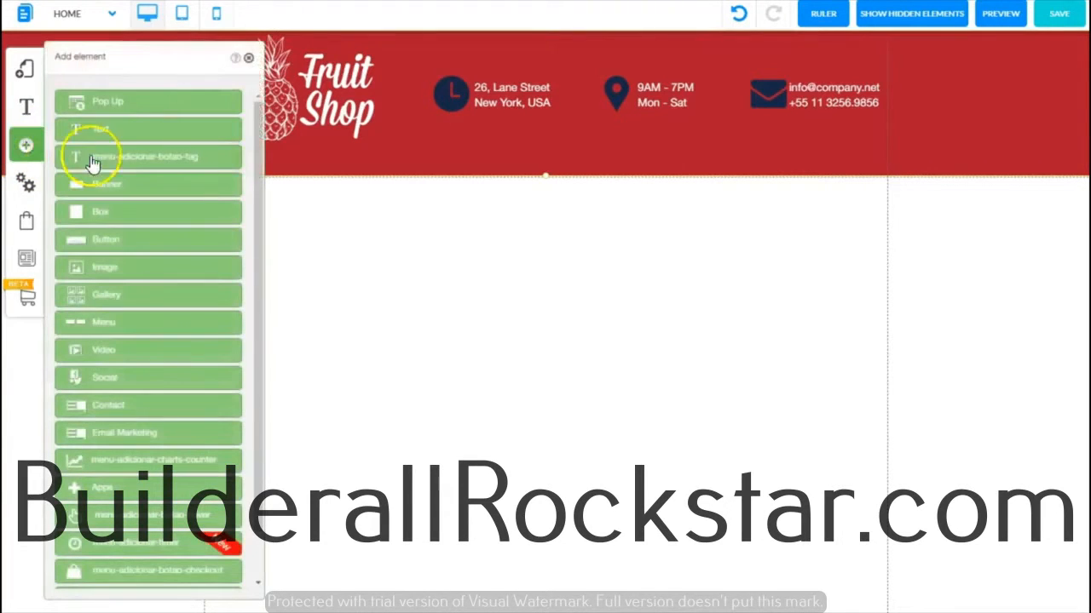
{"action": "left_click", "coordinate": [121, 379]}
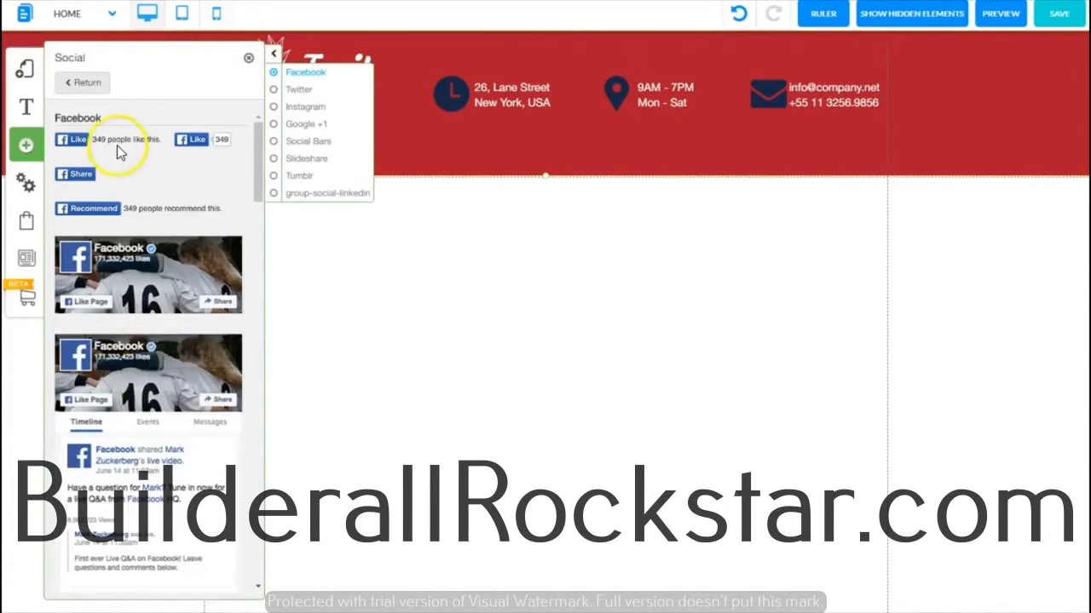
{"action": "left_click_drag", "start_coordinate": [258, 165], "coordinate": [233, 152]}
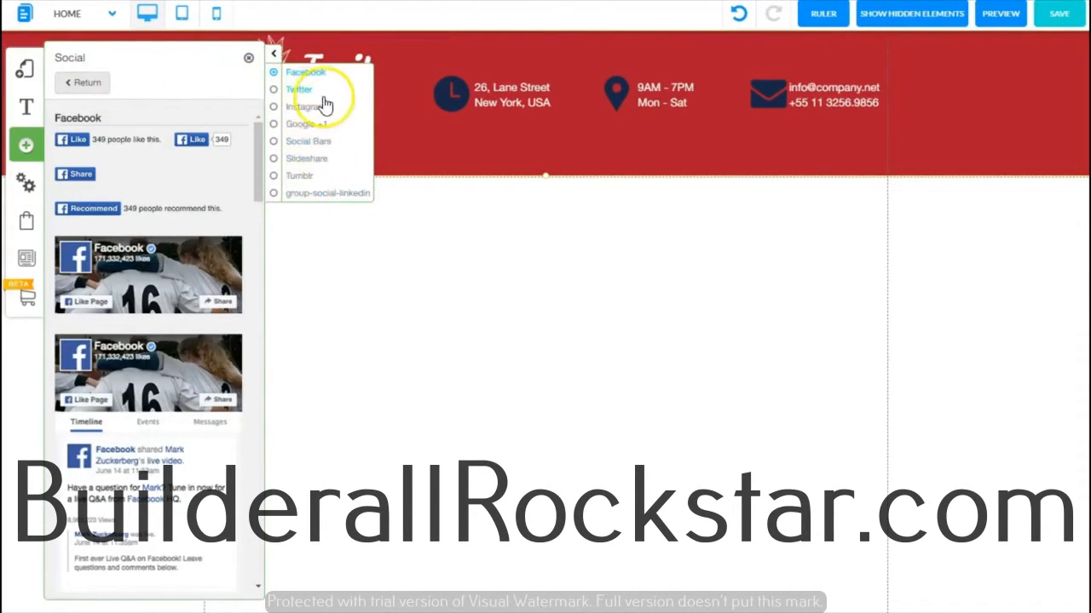
{"action": "left_click", "coordinate": [273, 143]}
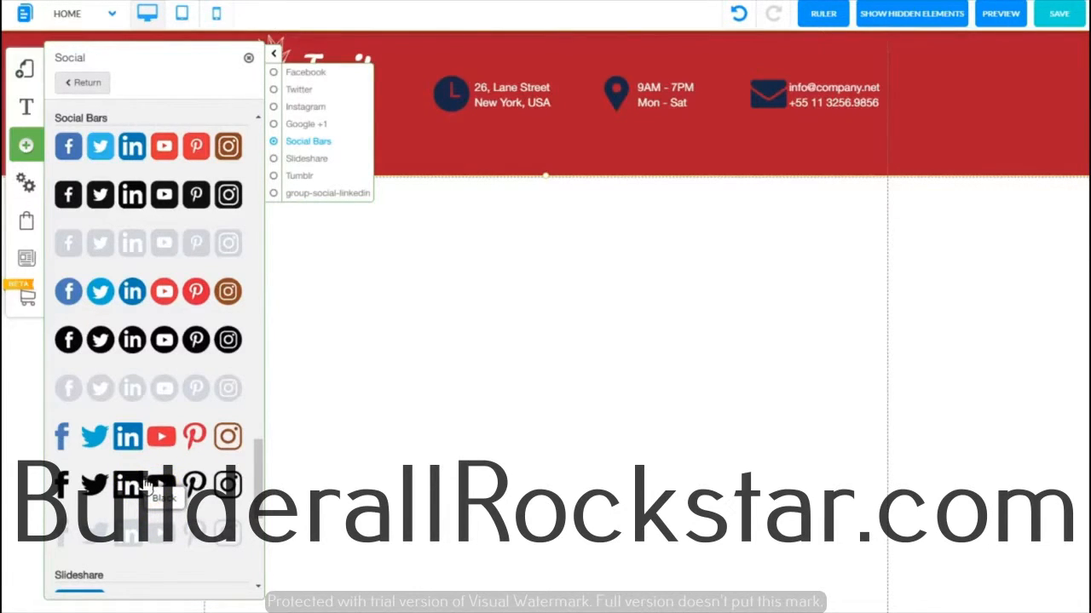
{"action": "left_click", "coordinate": [157, 390]}
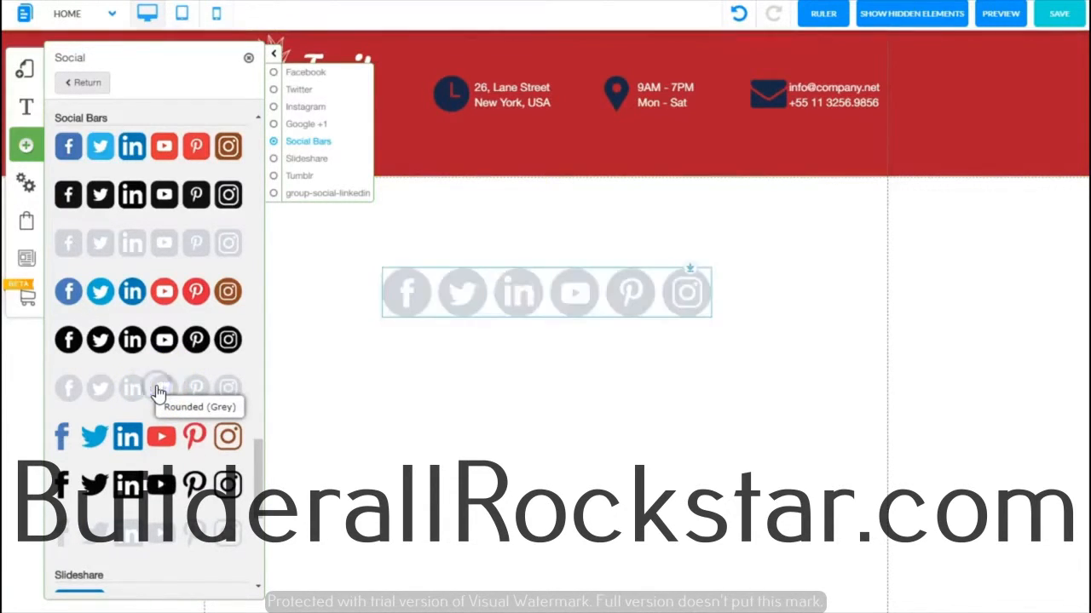
{"action": "left_click", "coordinate": [249, 58]}
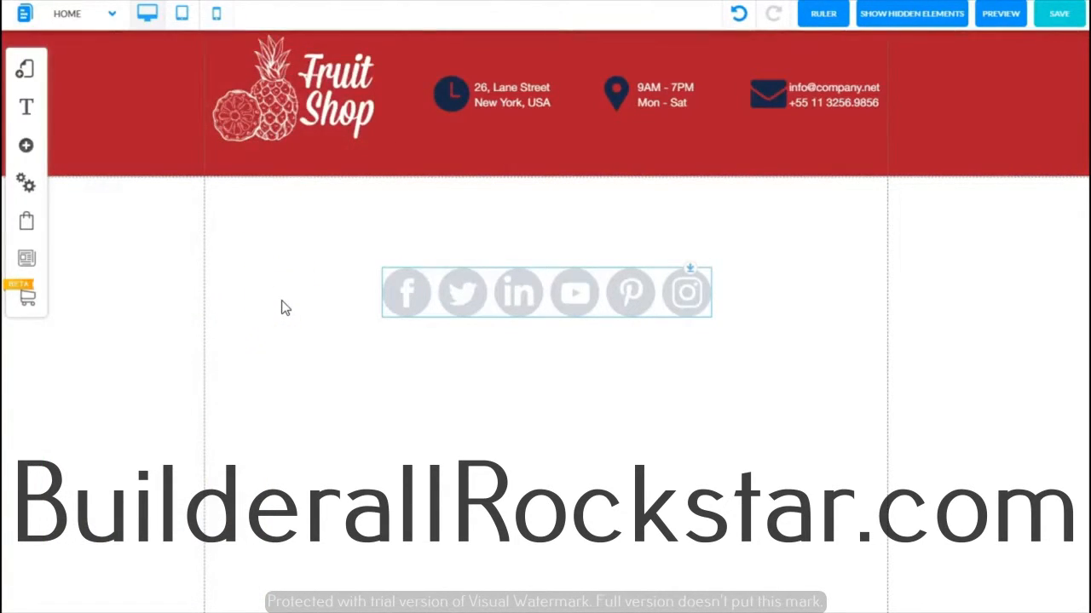
{"action": "left_click", "coordinate": [519, 287]}
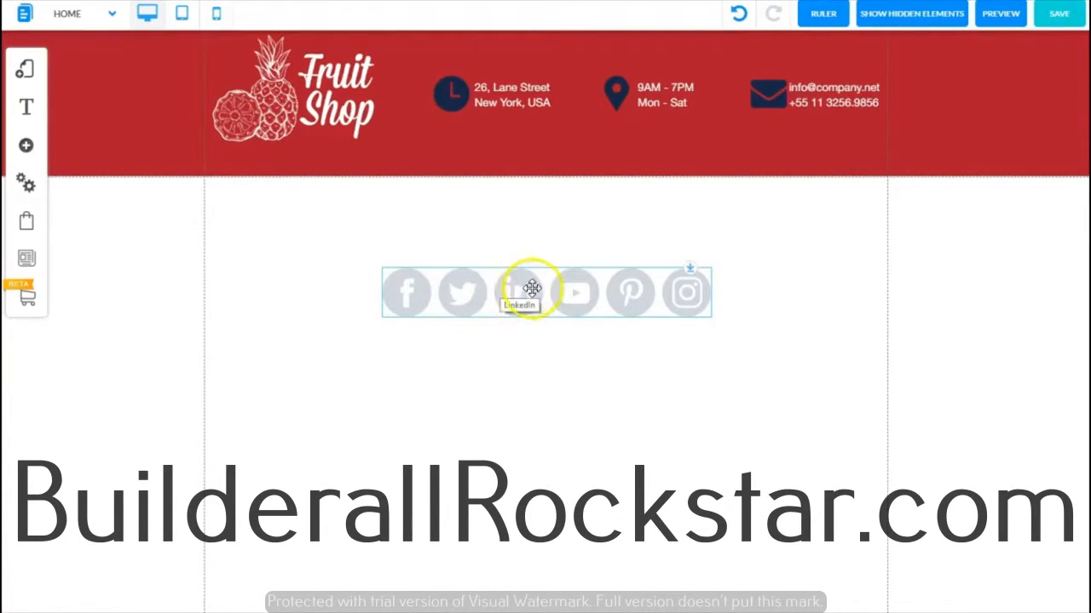
Step: Edit the social bar's settings, setting the icon size to 36 px and the spacing to 20 px
{"action": "right_click", "coordinate": [535, 286]}
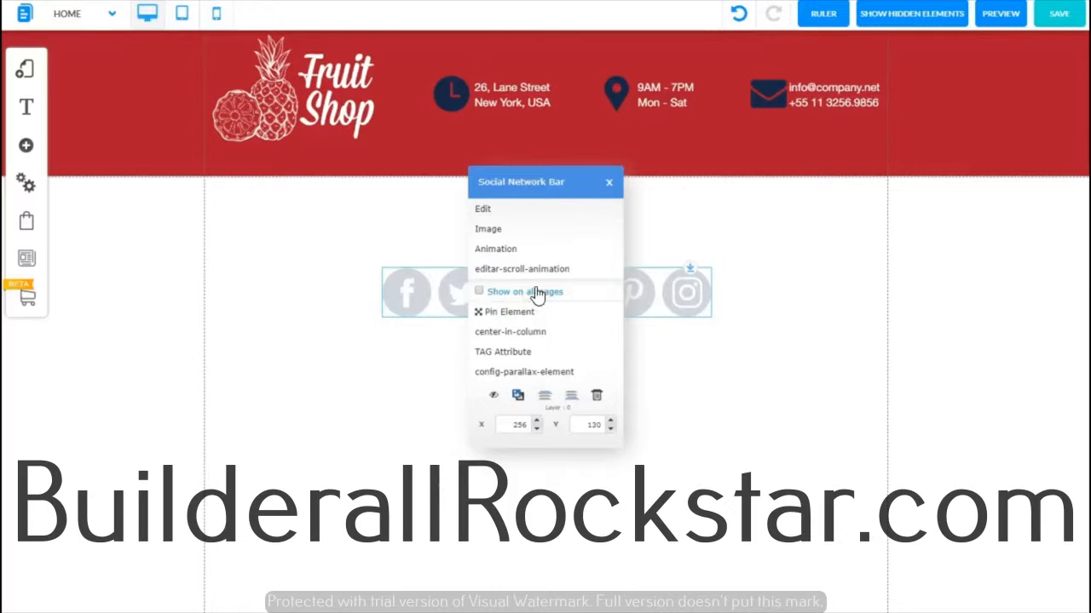
{"action": "left_click", "coordinate": [503, 212]}
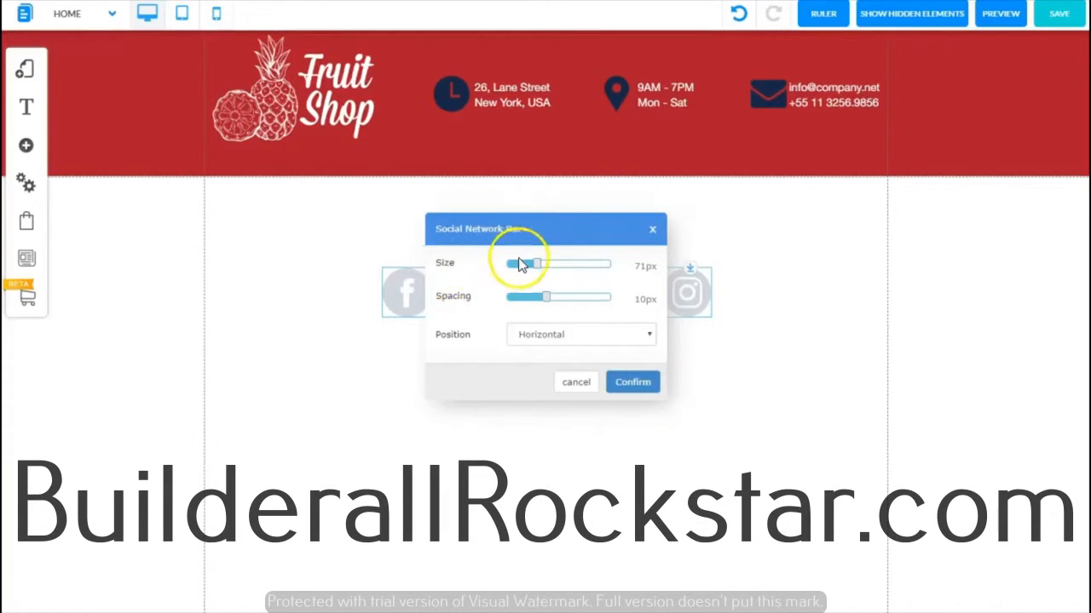
{"action": "mouse_move", "coordinate": [537, 265]}
{"action": "left_mouse_down"}
{"action": "mouse_move", "coordinate": [570, 265]}
{"action": "mouse_move", "coordinate": [523, 270]}
{"action": "mouse_move", "coordinate": [540, 273]}
{"action": "left_mouse_up"}
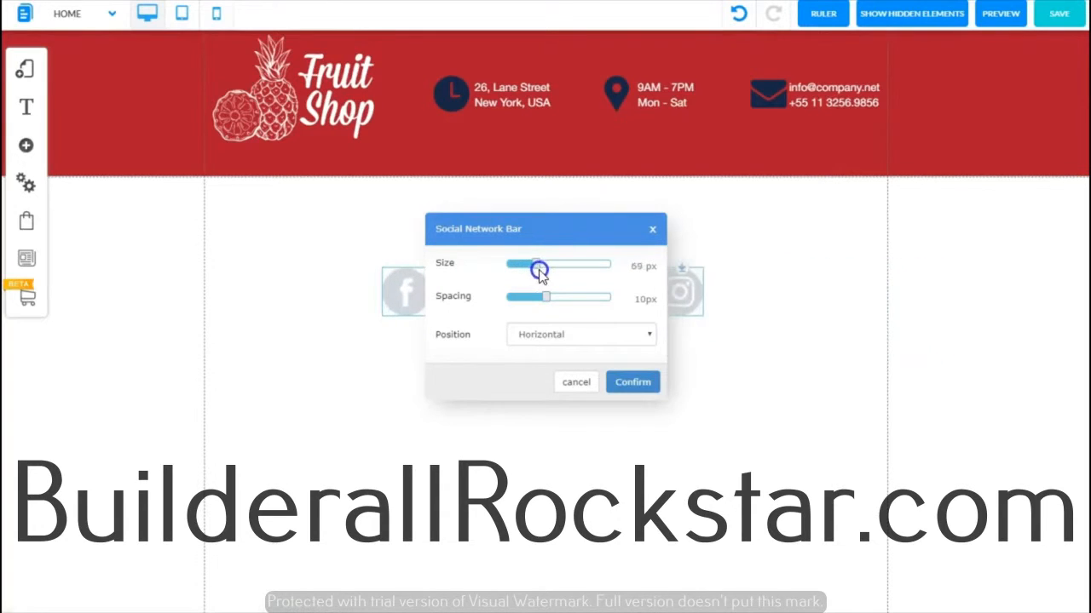
{"action": "left_click", "coordinate": [554, 228]}
{"action": "left_click_drag", "start_coordinate": [554, 228], "coordinate": [377, 341]}
{"action": "left_click_drag", "start_coordinate": [361, 378], "coordinate": [345, 388]}
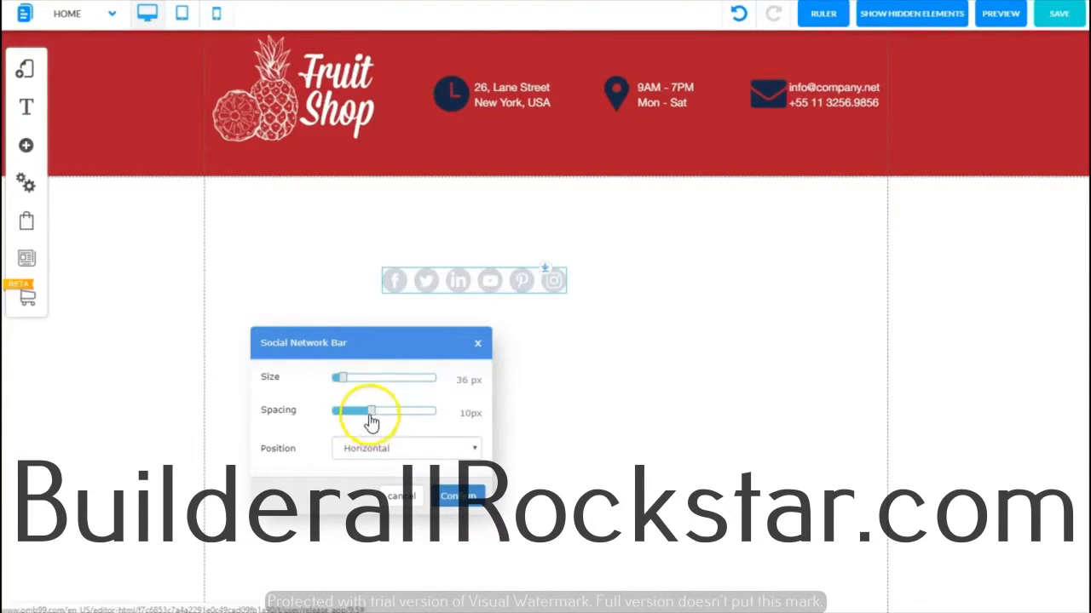
{"action": "mouse_move", "coordinate": [373, 413]}
{"action": "left_mouse_down"}
{"action": "mouse_move", "coordinate": [351, 417]}
{"action": "mouse_move", "coordinate": [388, 416]}
{"action": "mouse_move", "coordinate": [366, 418]}
{"action": "left_mouse_up"}
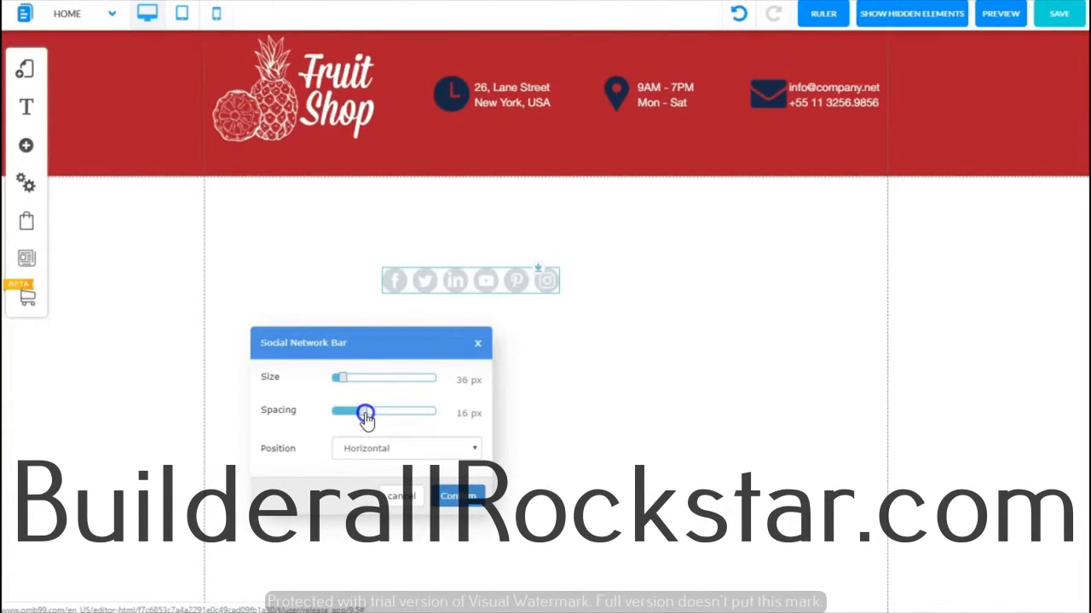
{"action": "left_click_drag", "start_coordinate": [369, 419], "coordinate": [376, 421]}
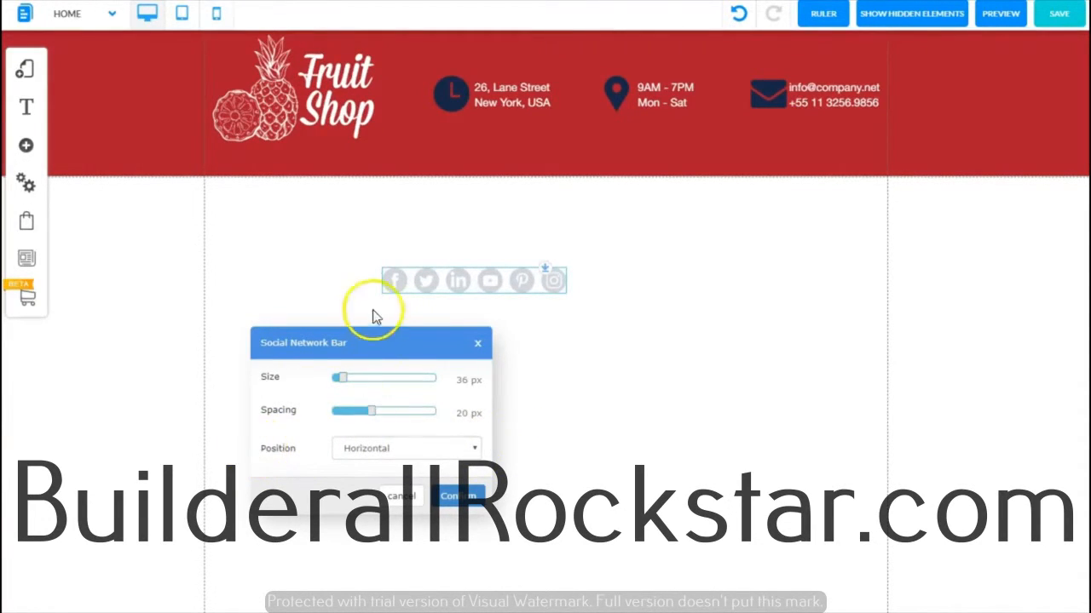
{"action": "left_click", "coordinate": [477, 452]}
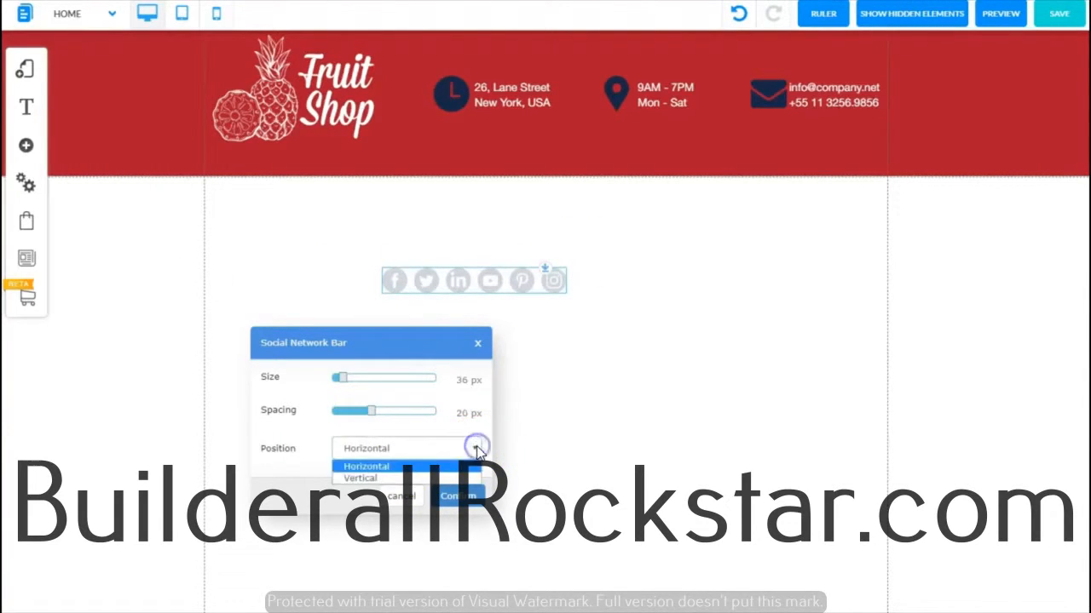
{"action": "left_click", "coordinate": [372, 477]}
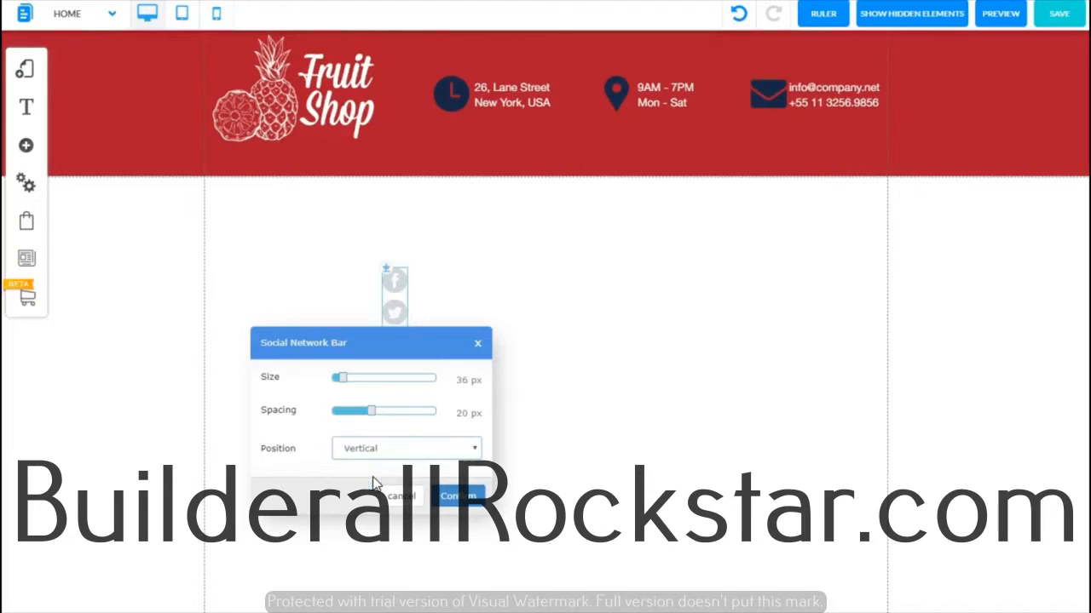
{"action": "left_click", "coordinate": [474, 448]}
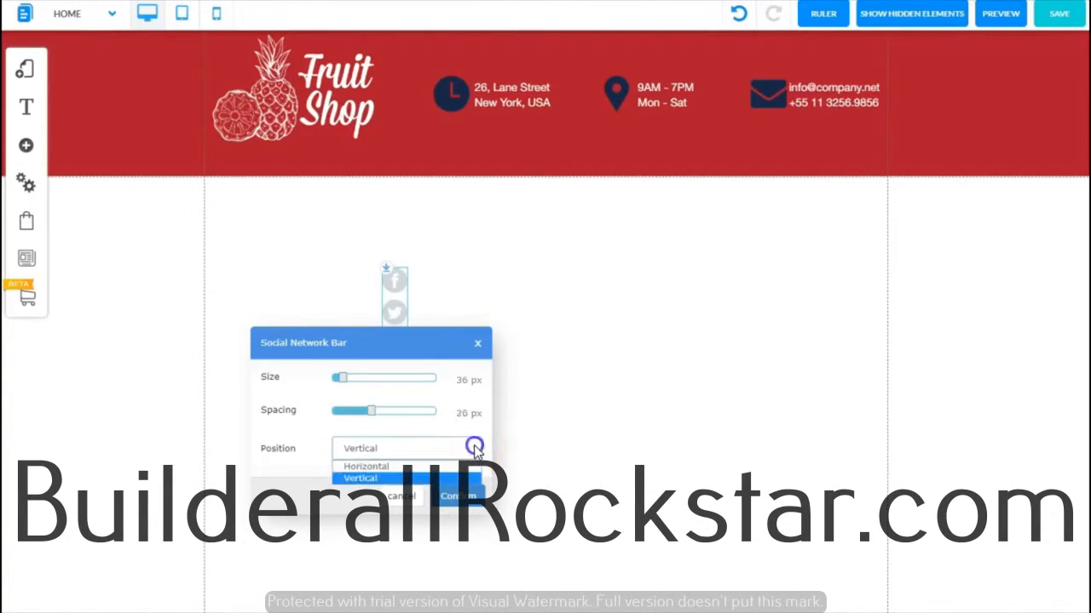
{"action": "left_click", "coordinate": [388, 467]}
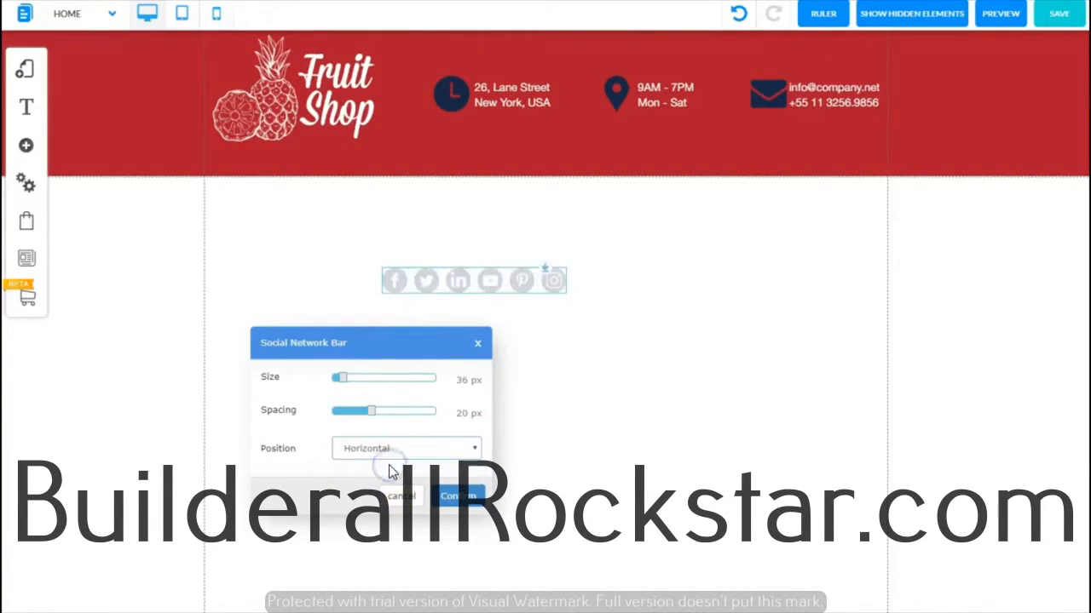
Step: Apply the bar settings and move the social bar up to about X 377, Y 98 below the header
{"action": "left_click", "coordinate": [452, 496]}
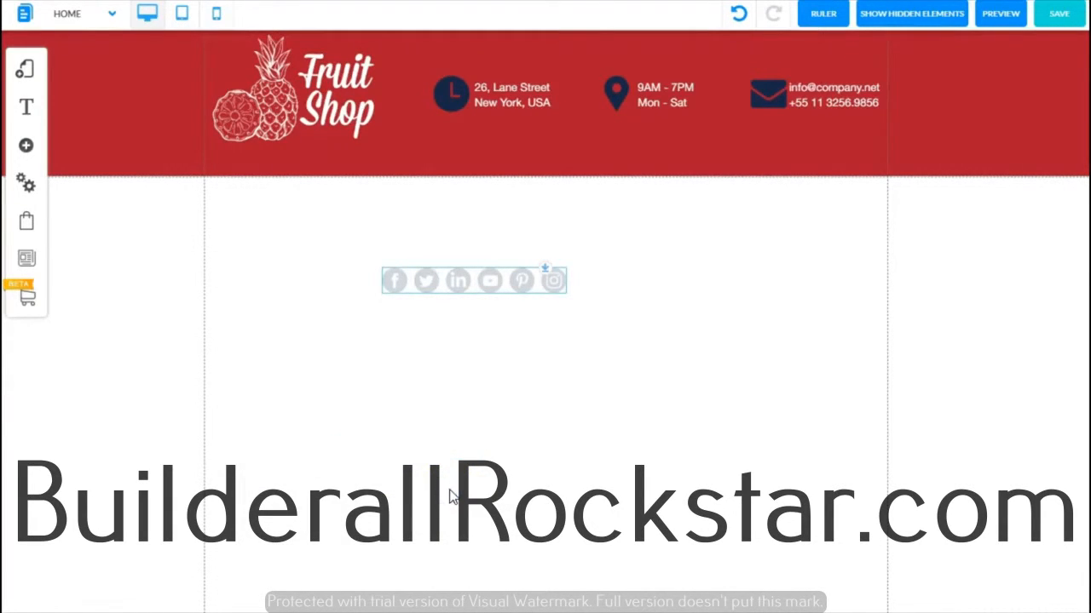
{"action": "left_click_drag", "start_coordinate": [471, 280], "coordinate": [555, 258]}
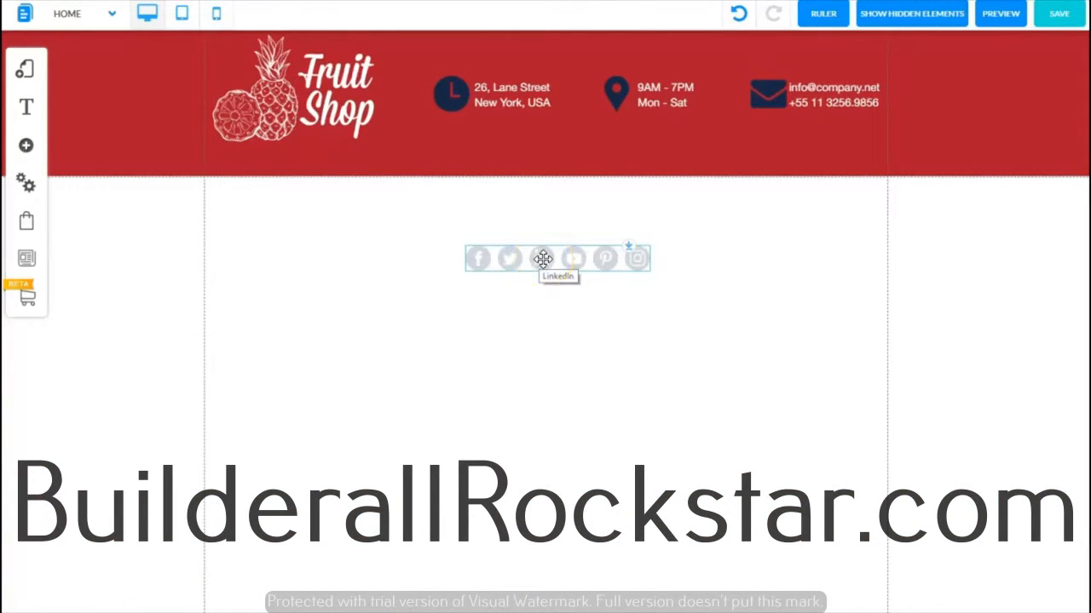
{"action": "left_click", "coordinate": [559, 259]}
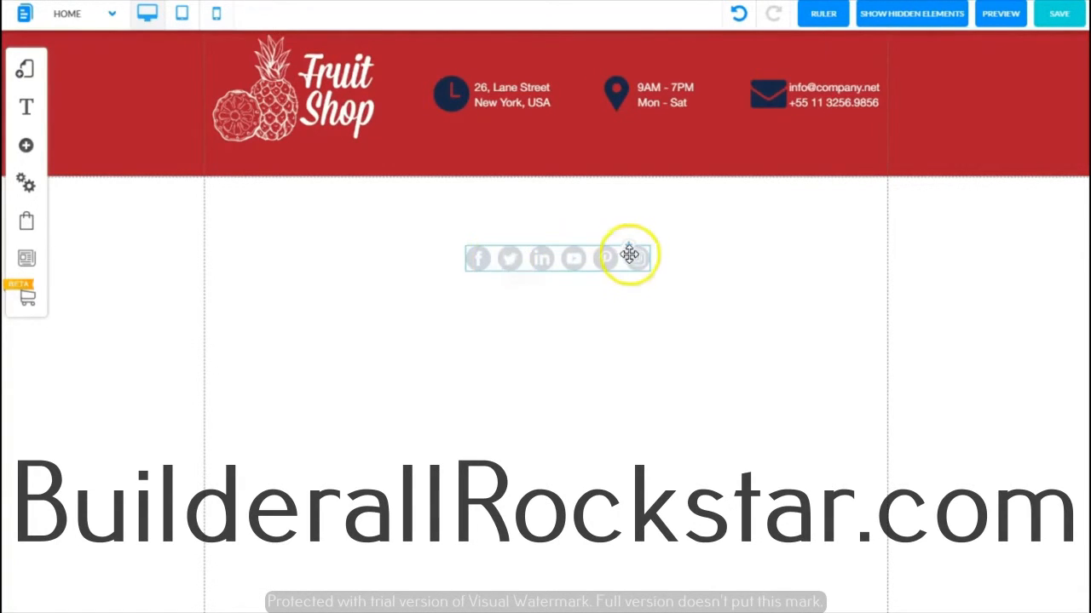
Step: Open the social bar's icon list and remove the LinkedIn and Pinterest icons
{"action": "left_click", "coordinate": [562, 257]}
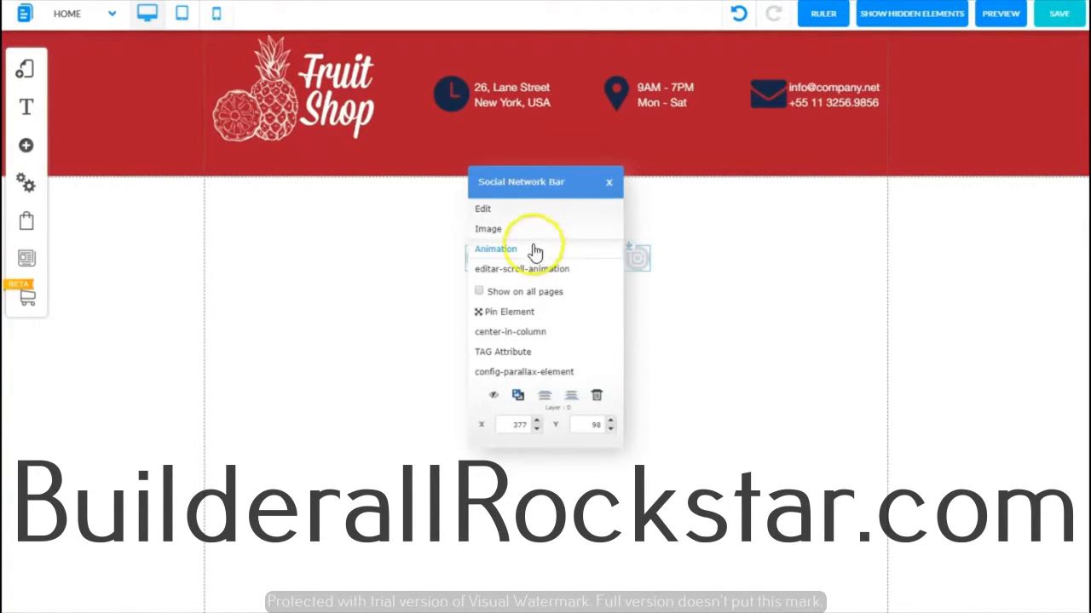
{"action": "left_click", "coordinate": [528, 236]}
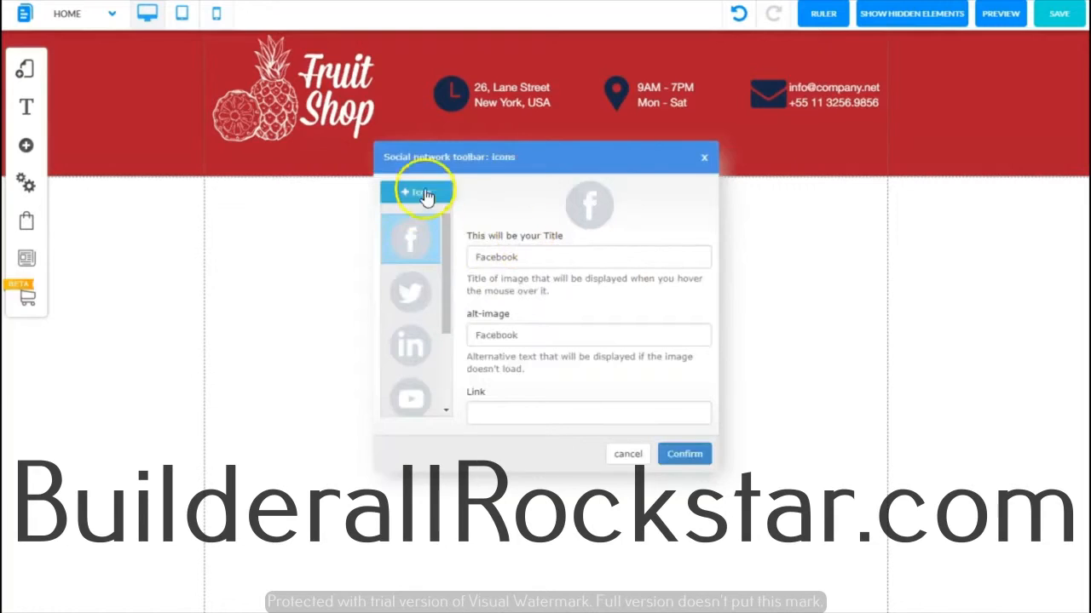
{"action": "mouse_move", "coordinate": [405, 395]}
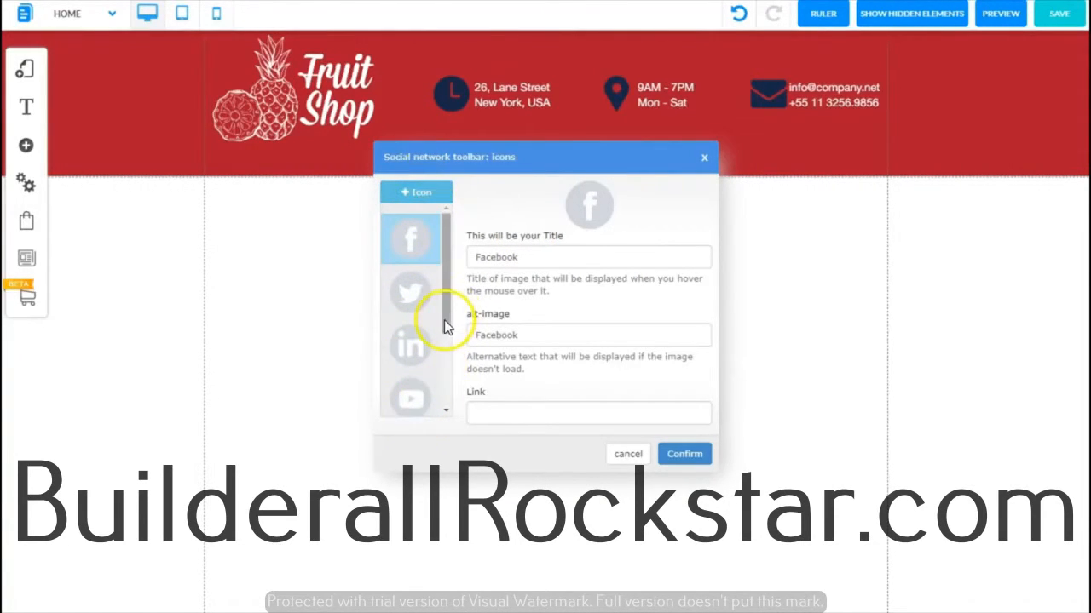
{"action": "left_click_drag", "start_coordinate": [444, 319], "coordinate": [460, 298]}
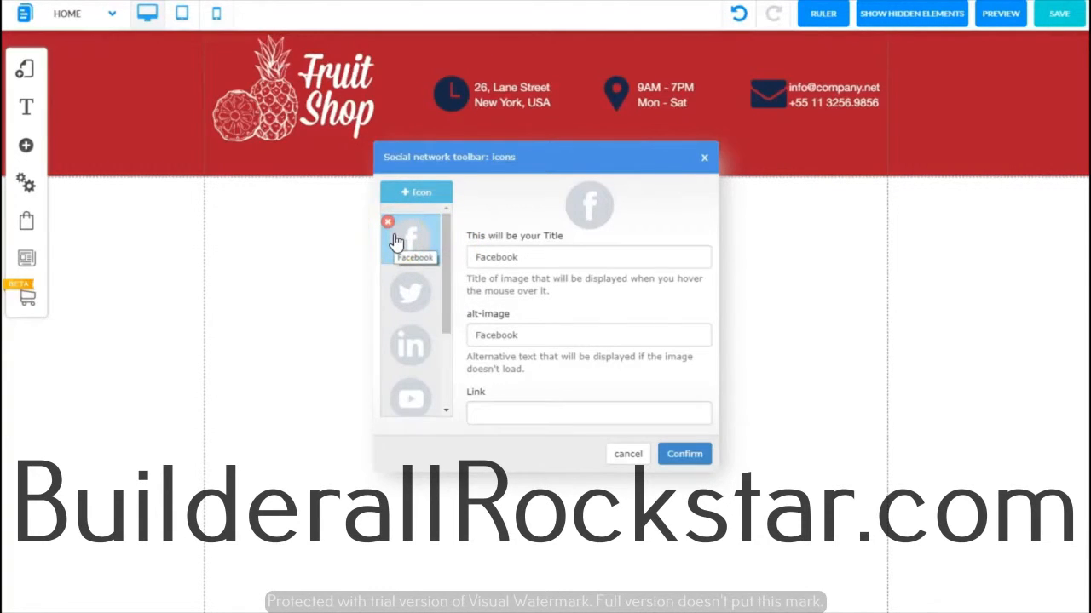
{"action": "left_click", "coordinate": [402, 305]}
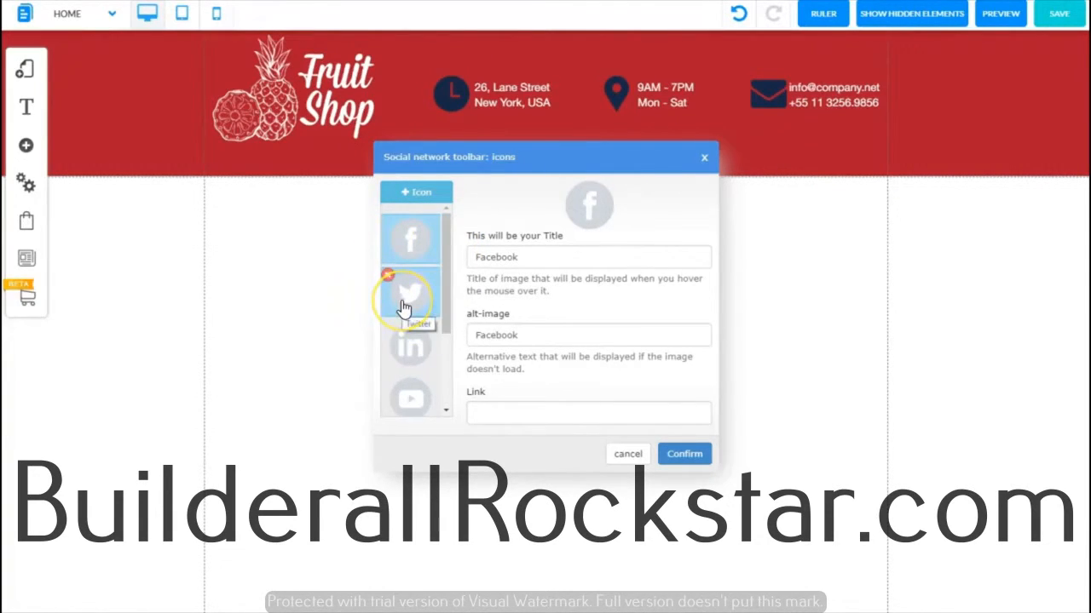
{"action": "left_click_drag", "start_coordinate": [445, 304], "coordinate": [449, 358]}
{"action": "left_click", "coordinate": [405, 274]}
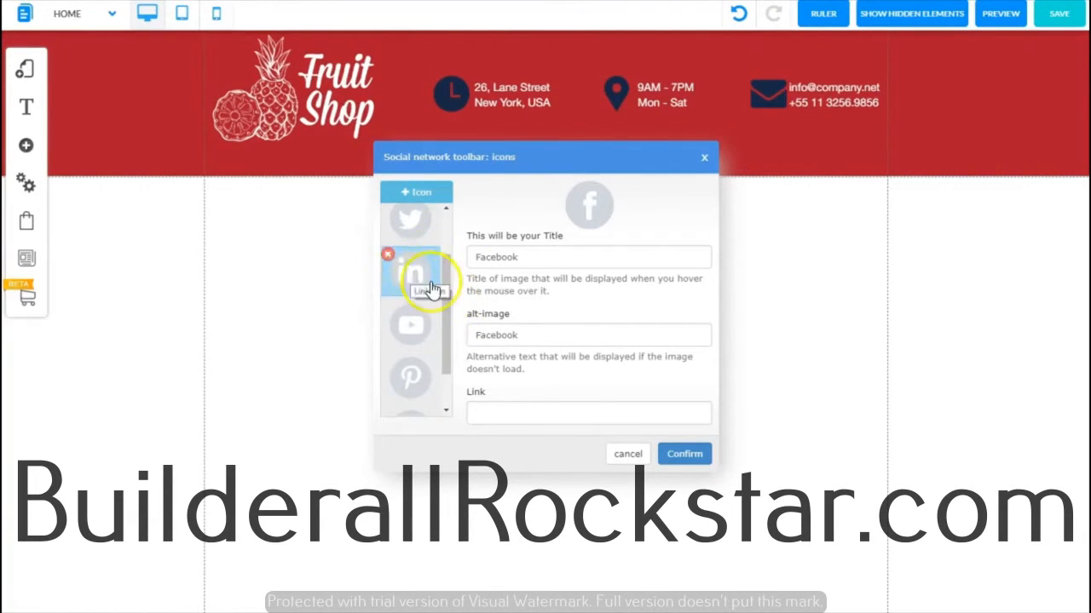
{"action": "left_click", "coordinate": [389, 255]}
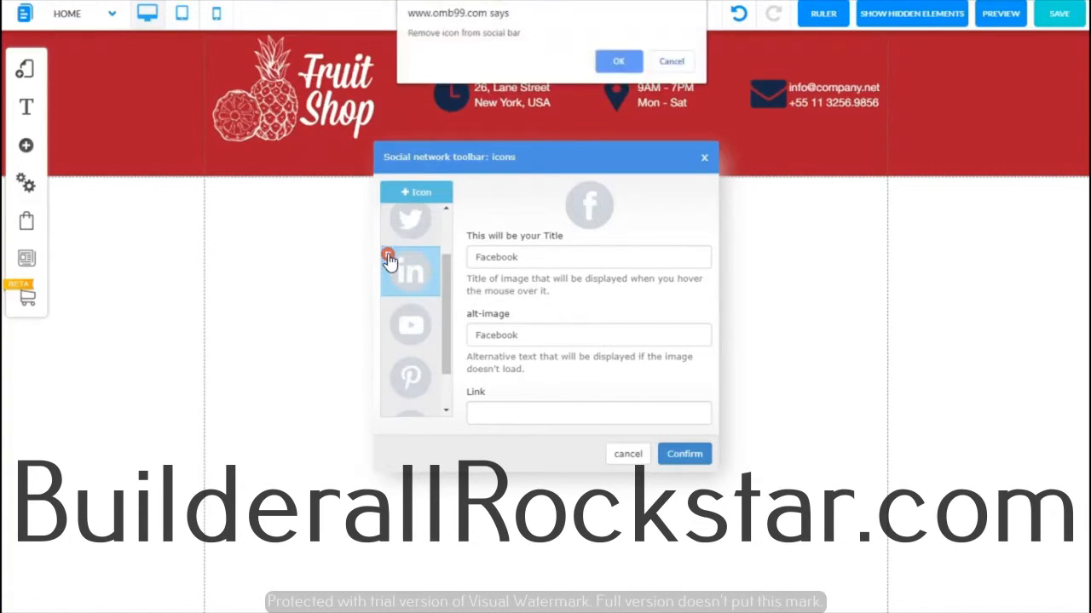
{"action": "left_click", "coordinate": [619, 66]}
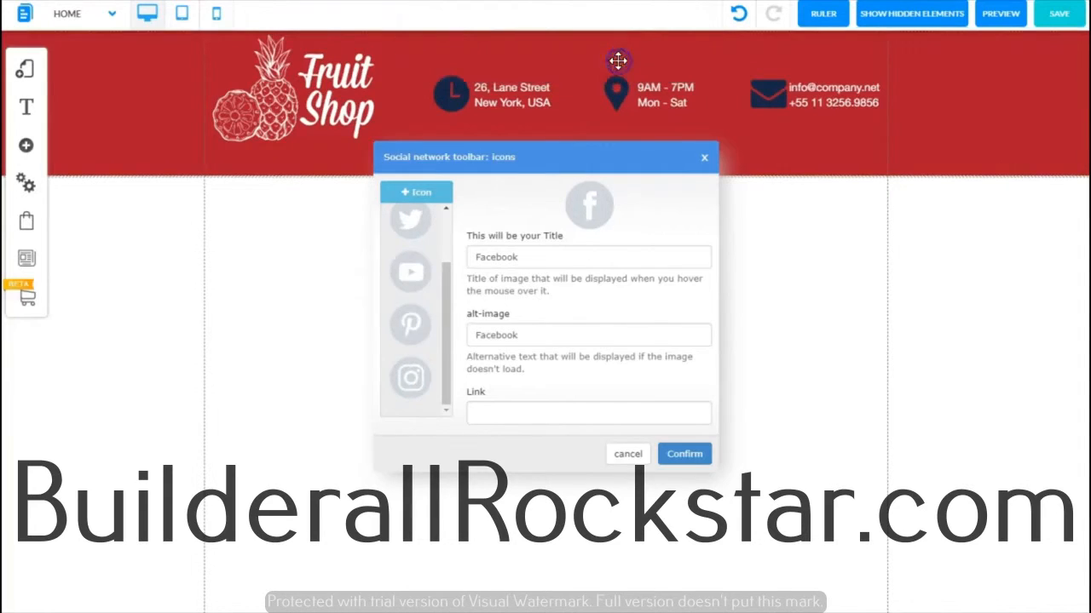
{"action": "left_click", "coordinate": [413, 328]}
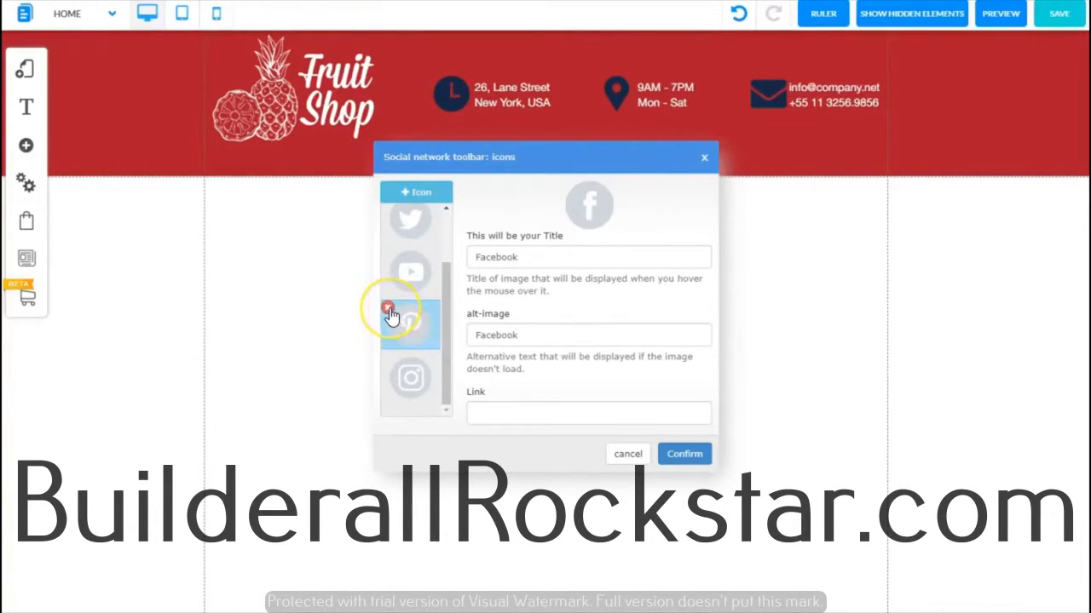
{"action": "left_click", "coordinate": [388, 311]}
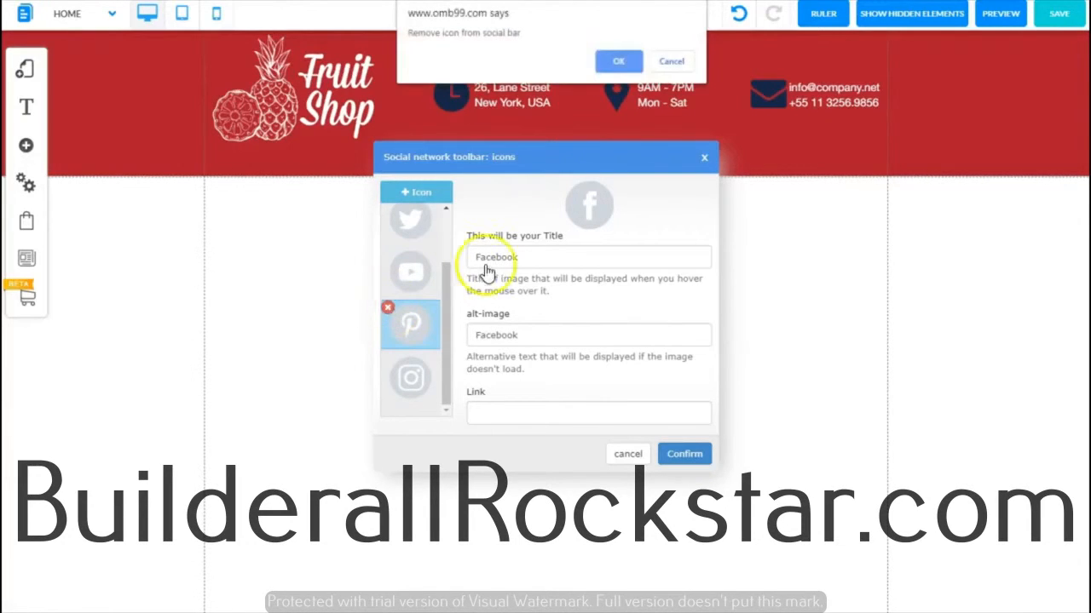
{"action": "left_click", "coordinate": [631, 61]}
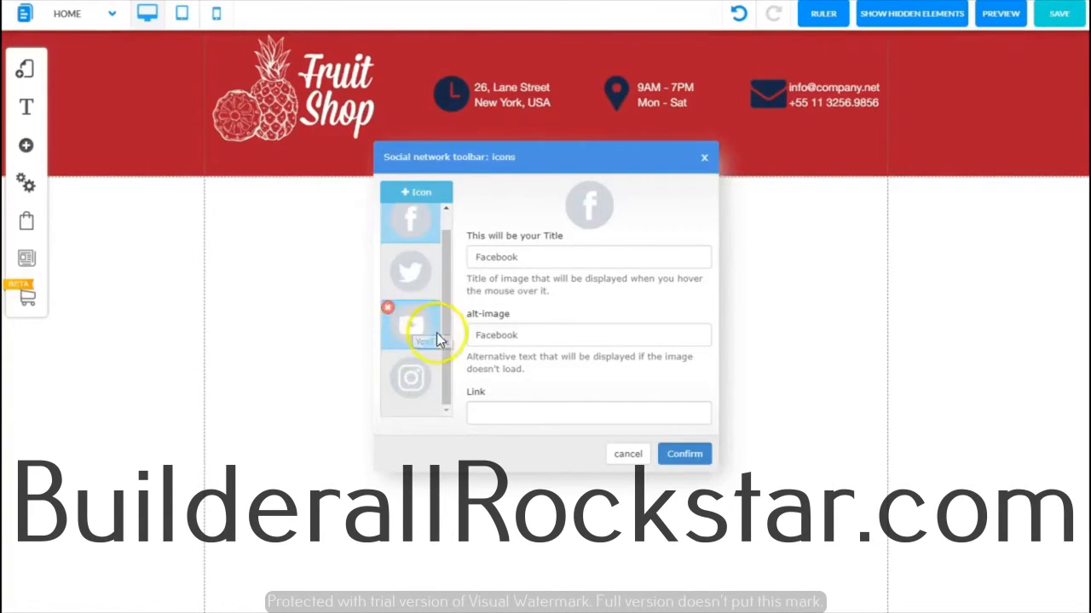
Step: Paste the Facebook page URL into the Facebook icon's link
{"action": "left_click_drag", "start_coordinate": [445, 334], "coordinate": [448, 298]}
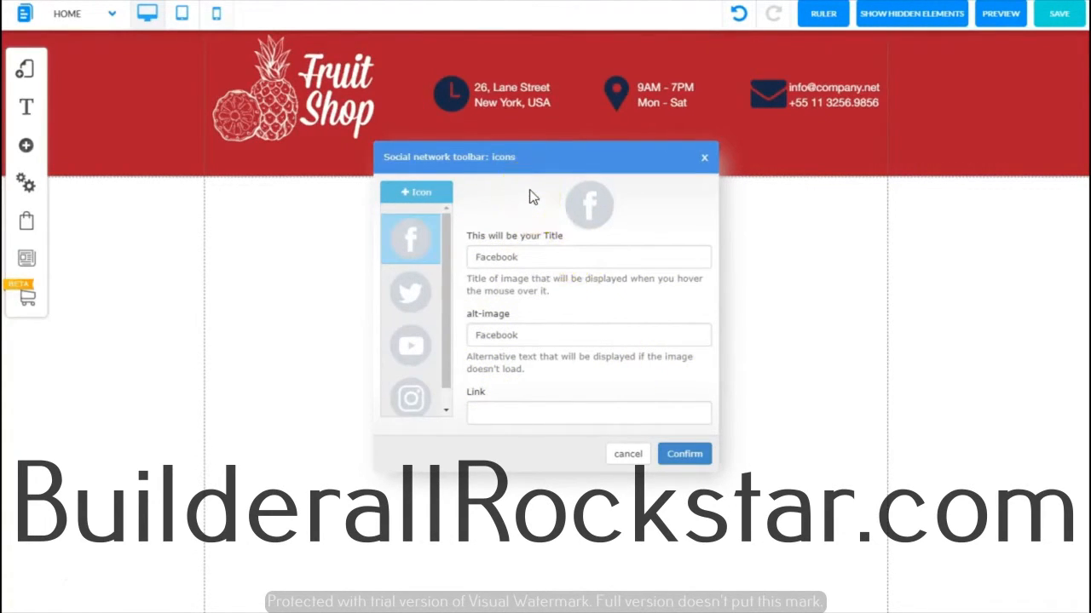
{"action": "left_click", "coordinate": [409, 232]}
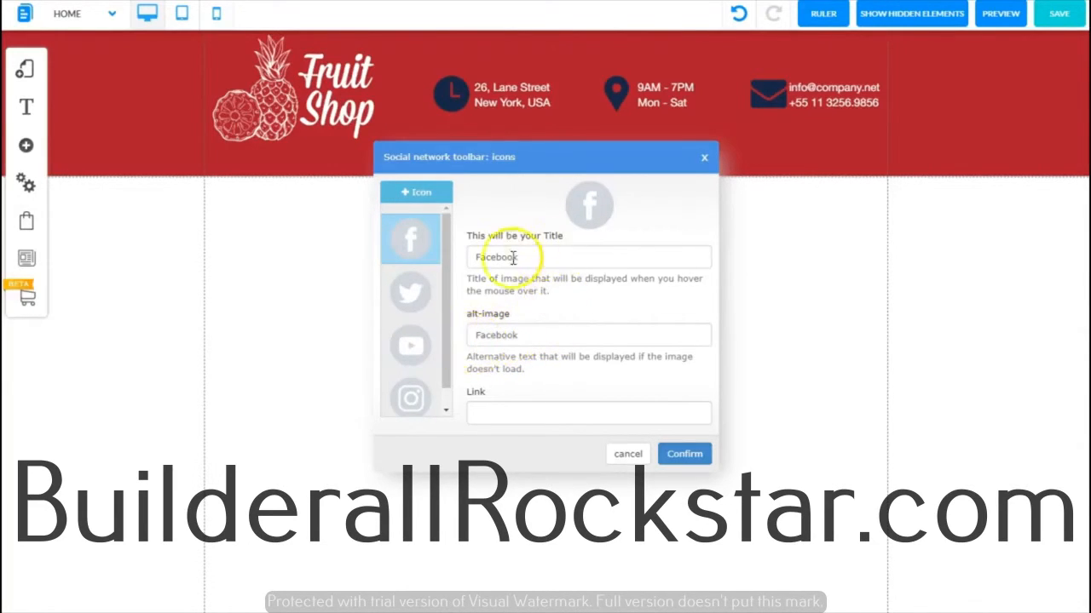
{"action": "mouse_move", "coordinate": [419, 234]}
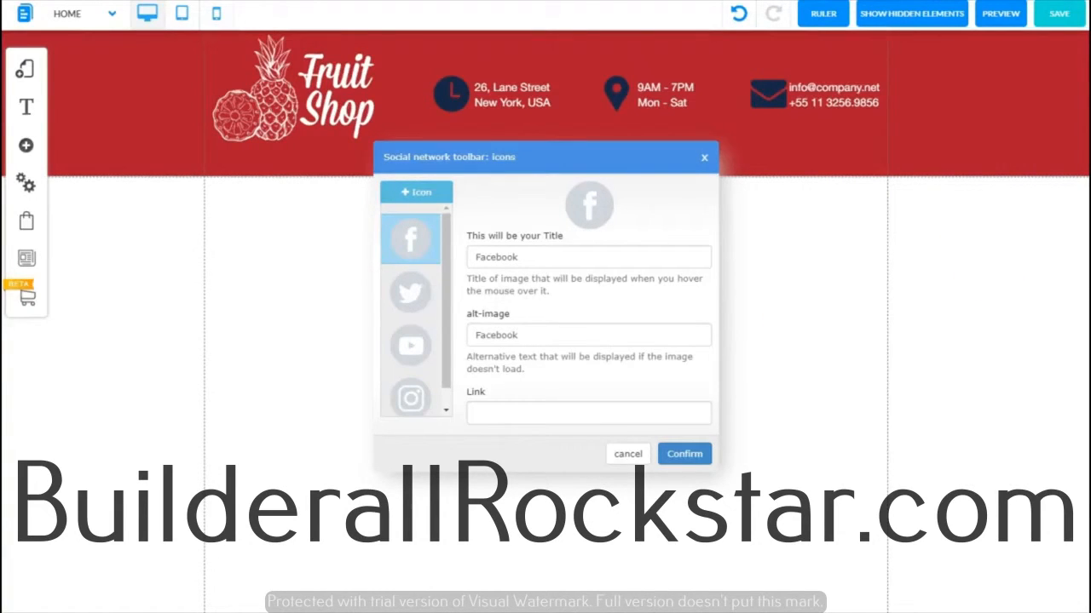
{"action": "left_click", "coordinate": [485, 412]}
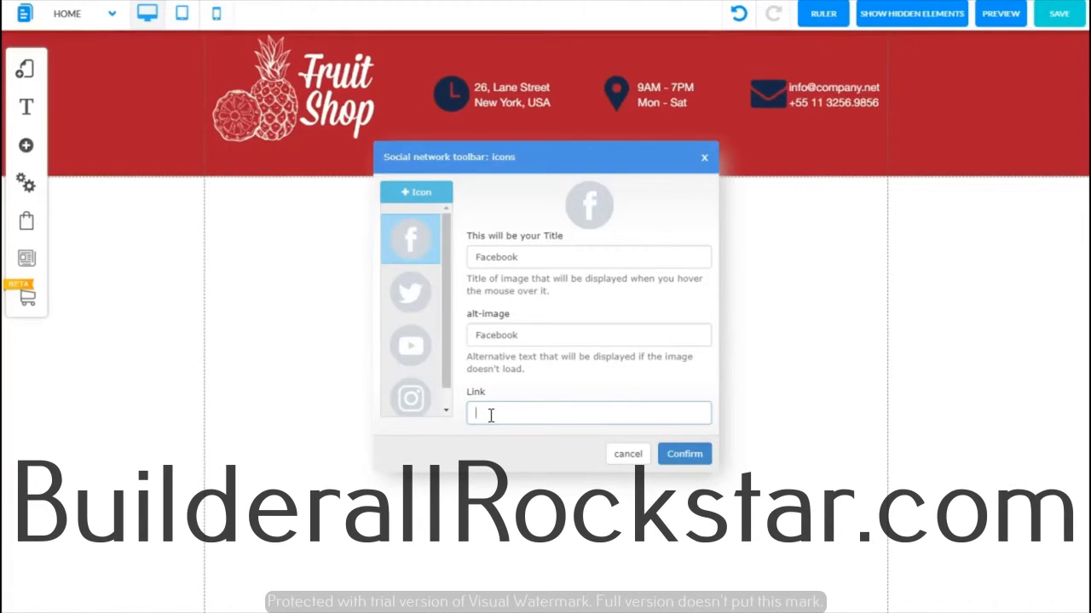
{"action": "type", "text": "https://www.facebook.com/TuneIn2Self/"}
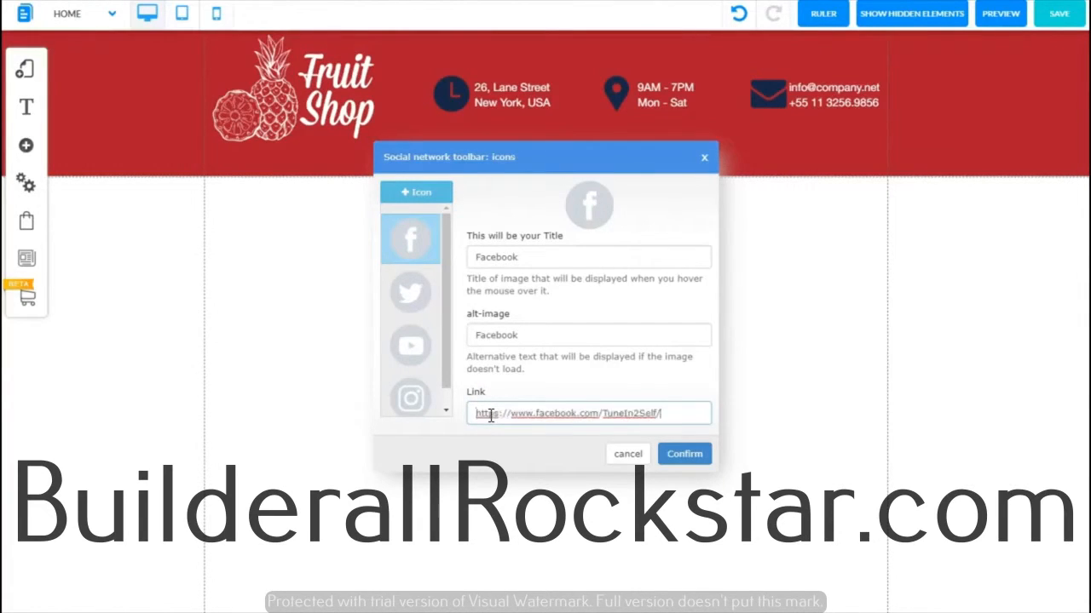
Step: Paste the Twitter profile URL into the Twitter icon's link
{"action": "left_click", "coordinate": [430, 279]}
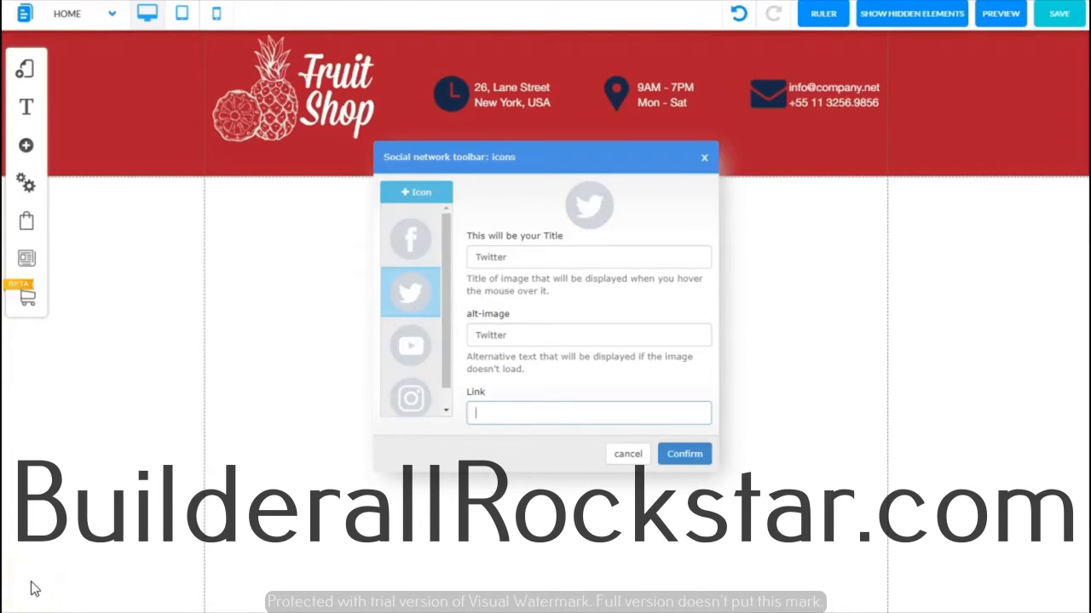
{"action": "left_click", "coordinate": [480, 413]}
{"action": "left_click", "coordinate": [482, 414]}
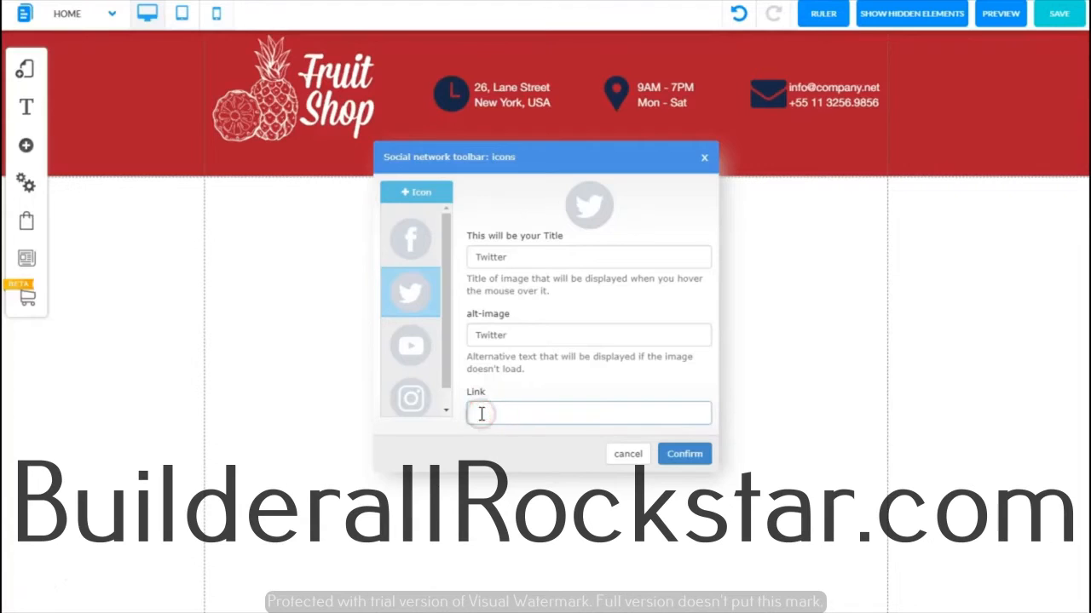
{"action": "left_click", "coordinate": [482, 414]}
{"action": "type", "text": "https://twitter.com/2aTterri"}
{"action": "mouse_move", "coordinate": [433, 334]}
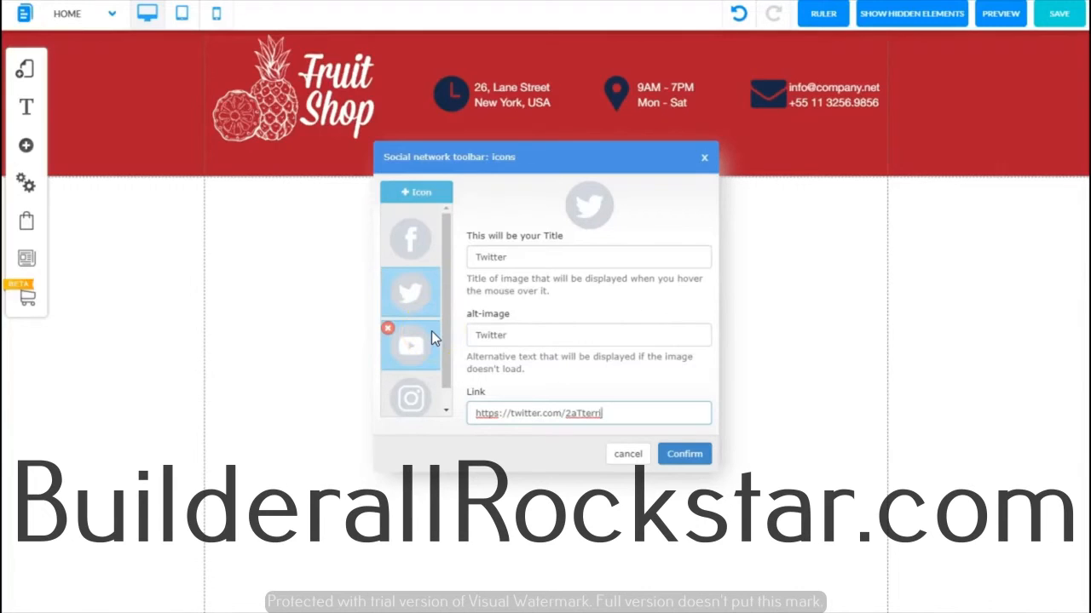
Step: Paste the YouTube channel URL into the YouTube icon's link
{"action": "left_click", "coordinate": [432, 332]}
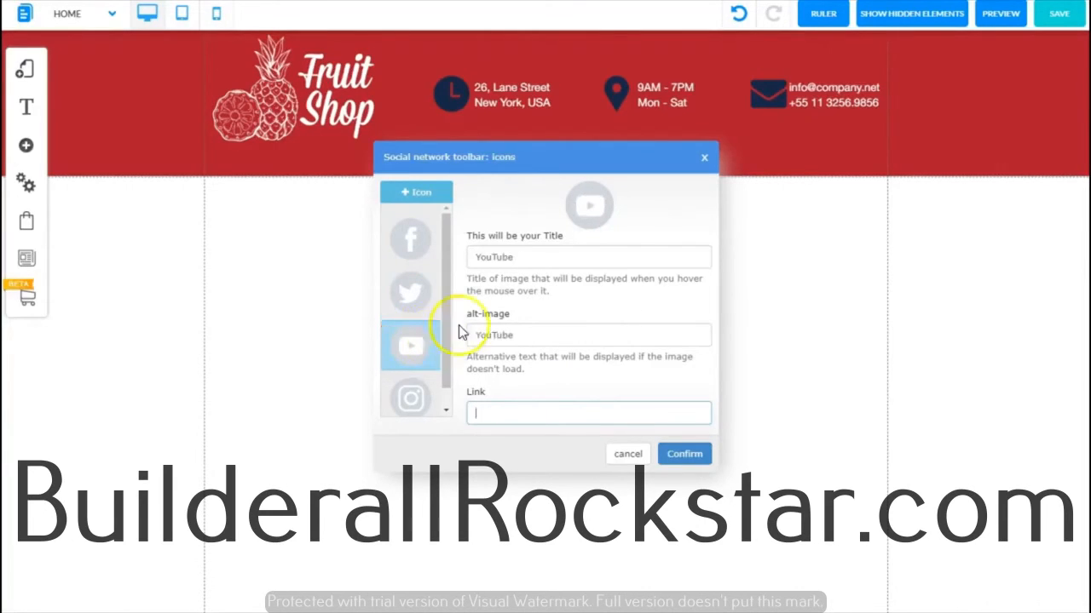
{"action": "left_click", "coordinate": [484, 413]}
{"action": "type", "text": "https://www.youtube.com/user/terri2feathers"}
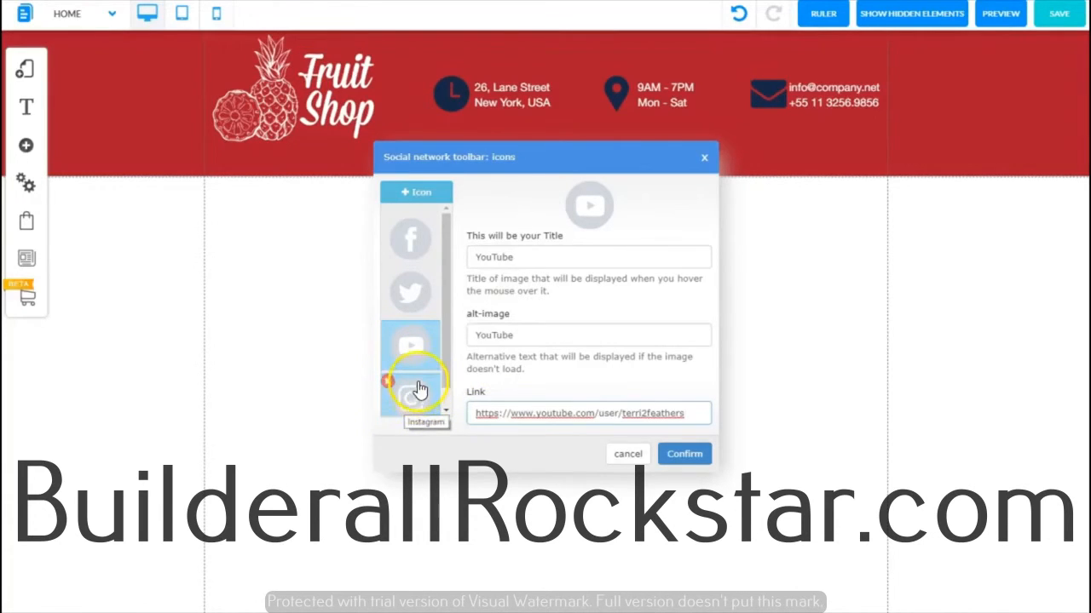
Step: Paste the Instagram profile URL into the Instagram icon's link and confirm the icon settings
{"action": "left_click", "coordinate": [432, 390]}
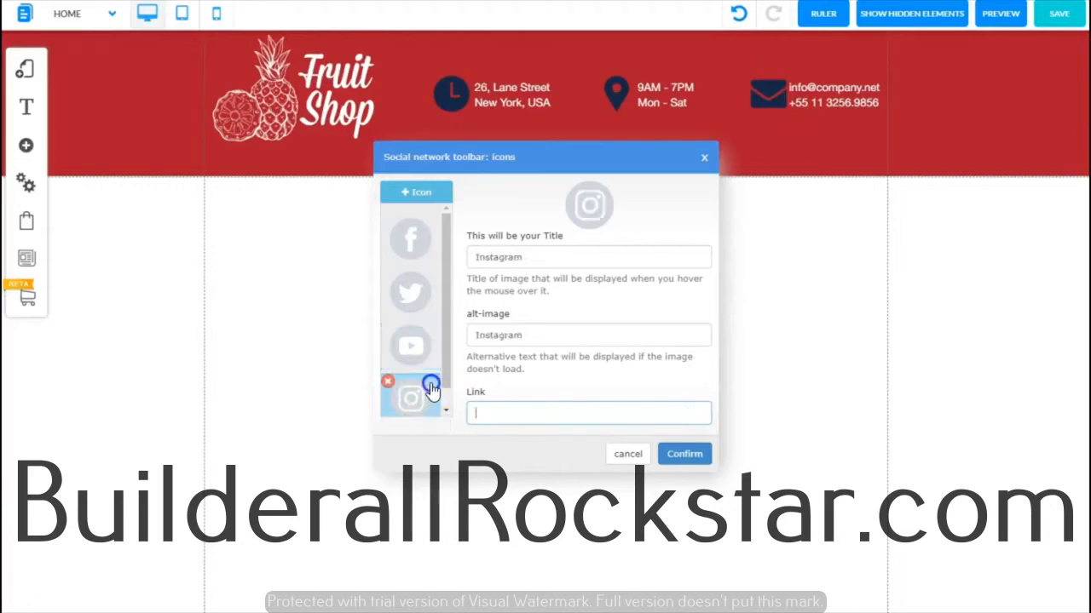
{"action": "left_click", "coordinate": [485, 414]}
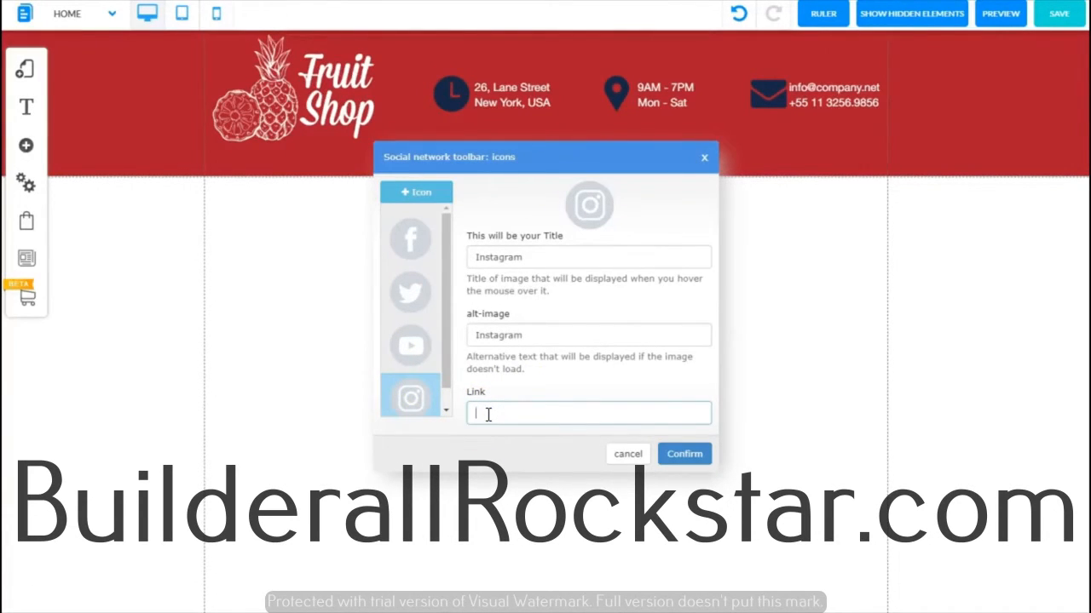
{"action": "type", "text": "https://www.instagram.com/2atbuilderall/"}
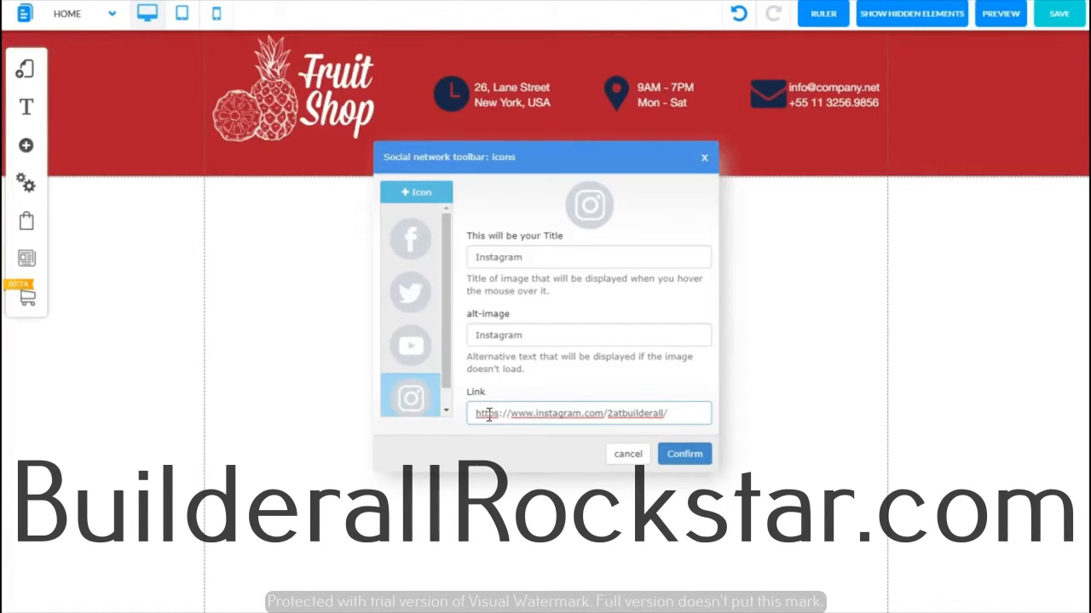
{"action": "mouse_move", "coordinate": [418, 419]}
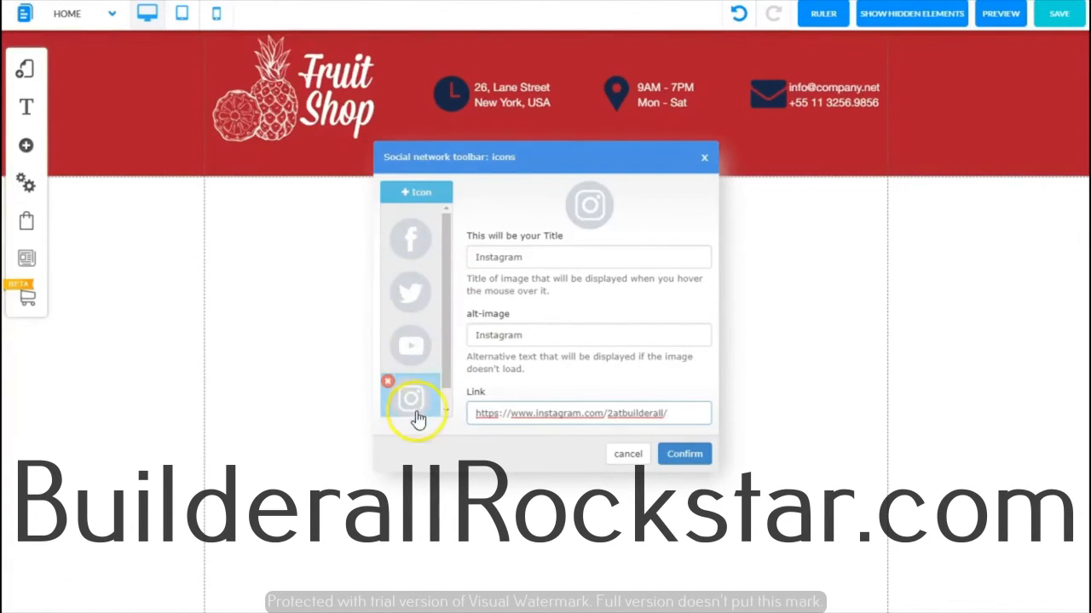
{"action": "left_click", "coordinate": [691, 459]}
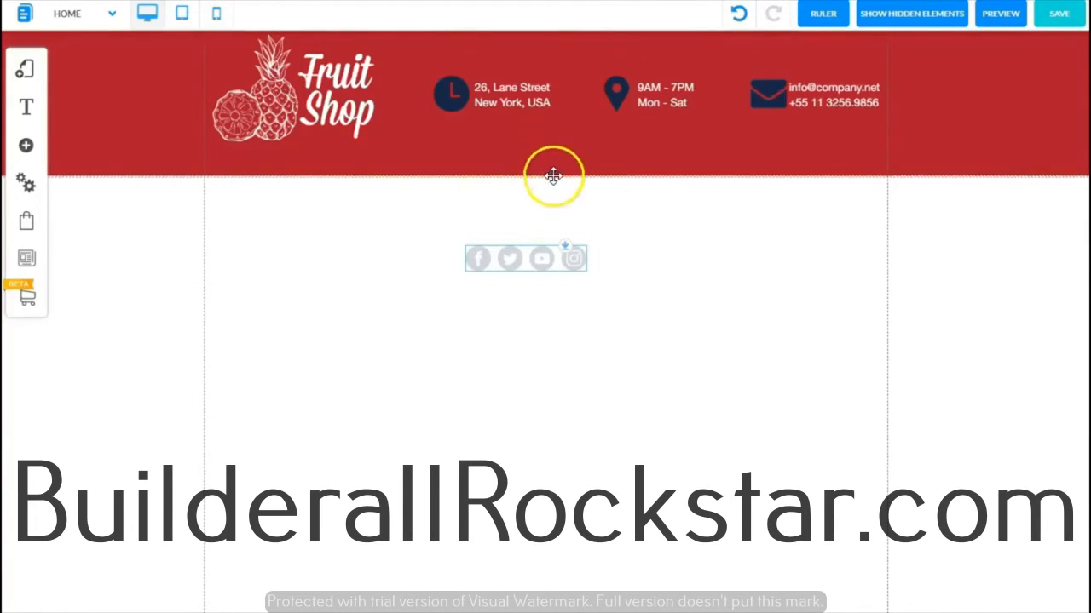
Step: Move the social icon bar into the red header, below the email and phone details
{"action": "left_click", "coordinate": [529, 261]}
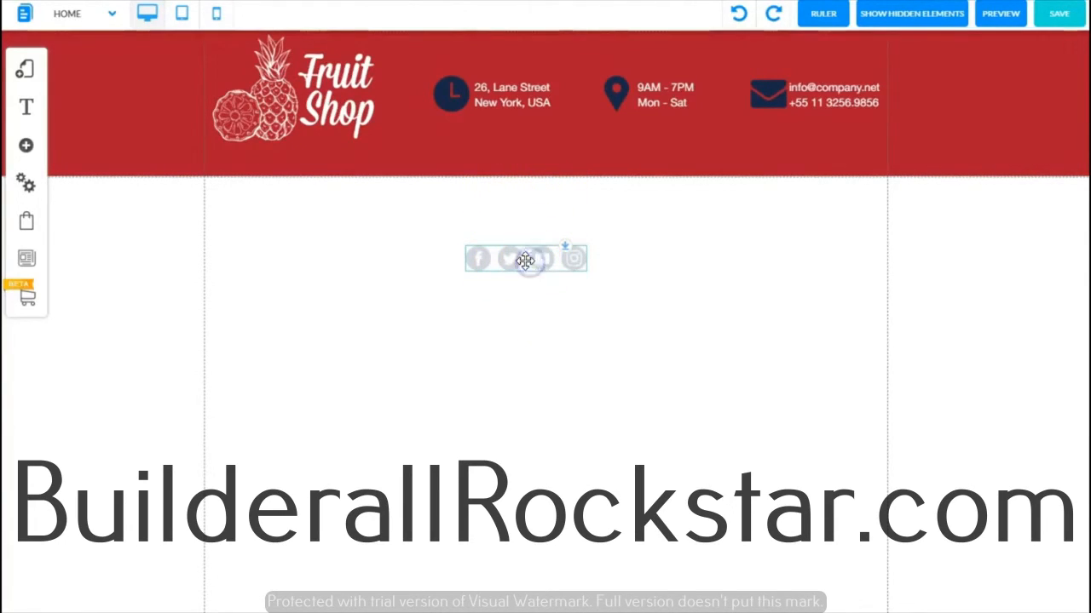
{"action": "left_click_drag", "start_coordinate": [526, 260], "coordinate": [815, 135]}
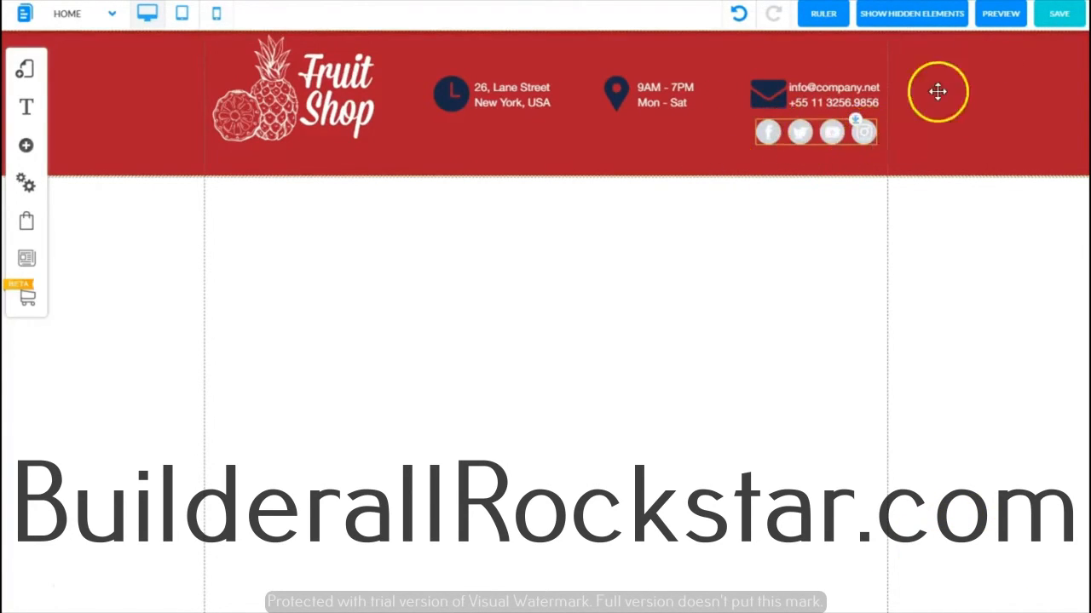
Step: Save the site changes
{"action": "left_click", "coordinate": [1062, 20]}
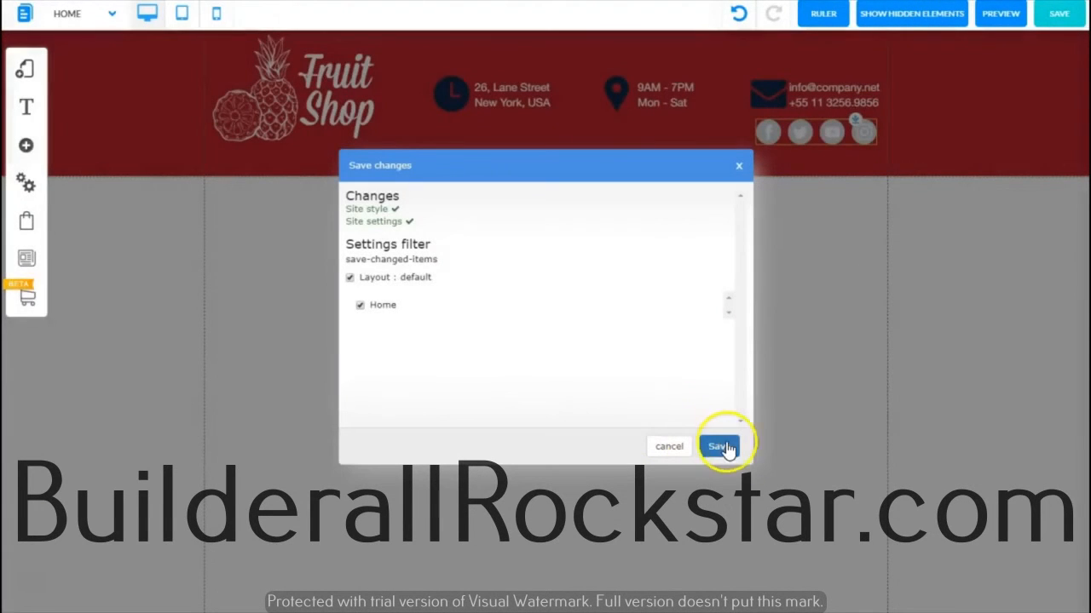
{"action": "left_click", "coordinate": [723, 446]}
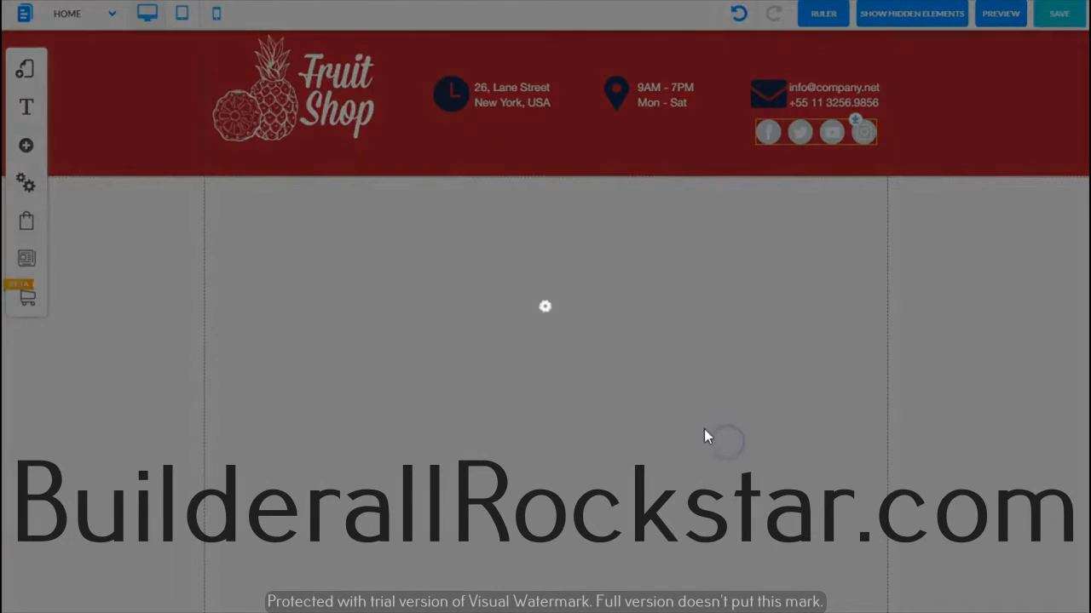